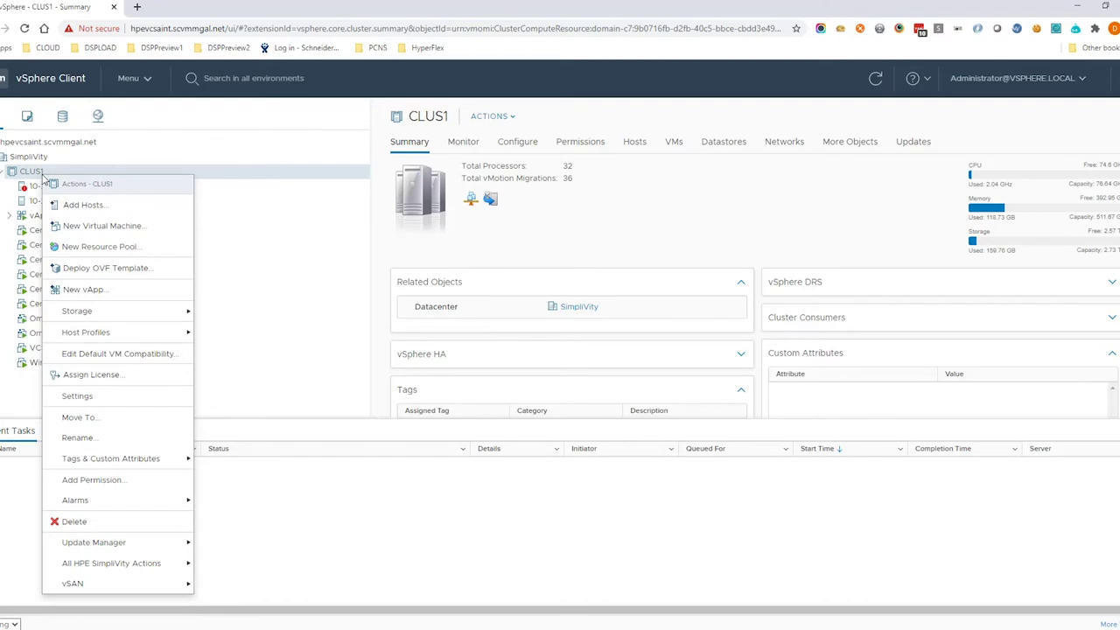
# Choose the local file Downloads > HPEdemo > PCNS_vapp_en_4.4.0.ova as the OVF template for CLUS1.
pyautogui.click(142, 274)
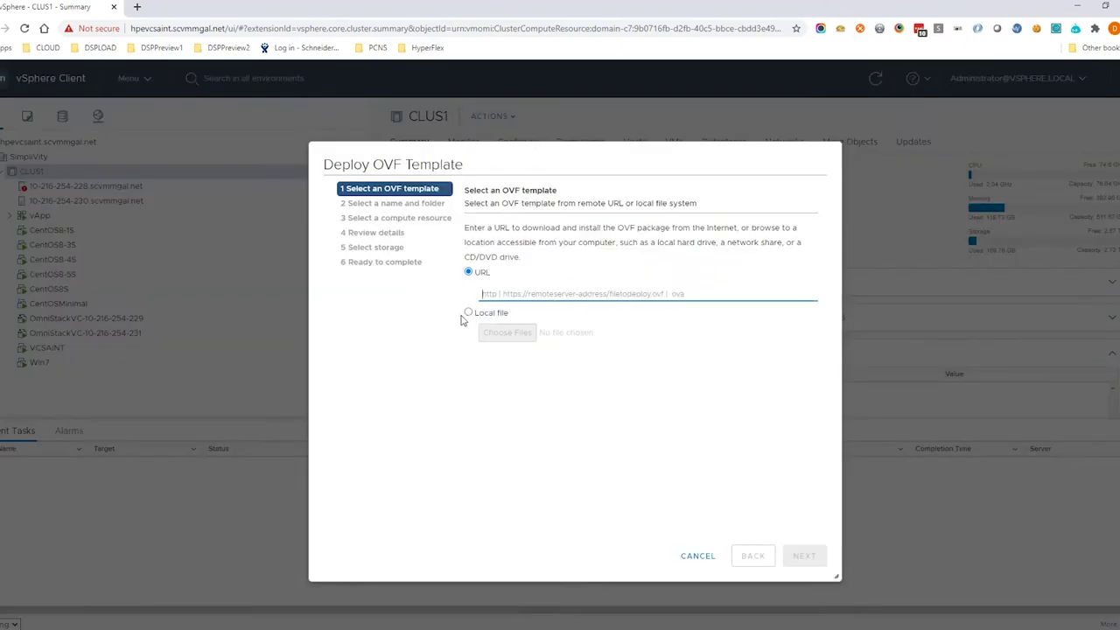
pyautogui.click(468, 312)
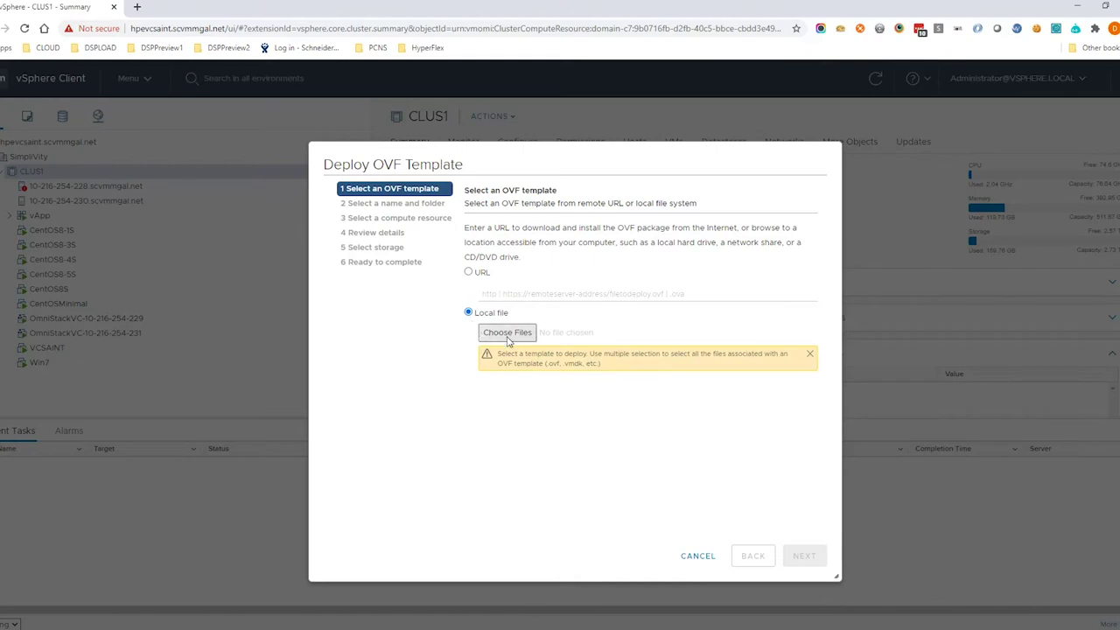
pyautogui.click(508, 341)
pyautogui.click(435, 271)
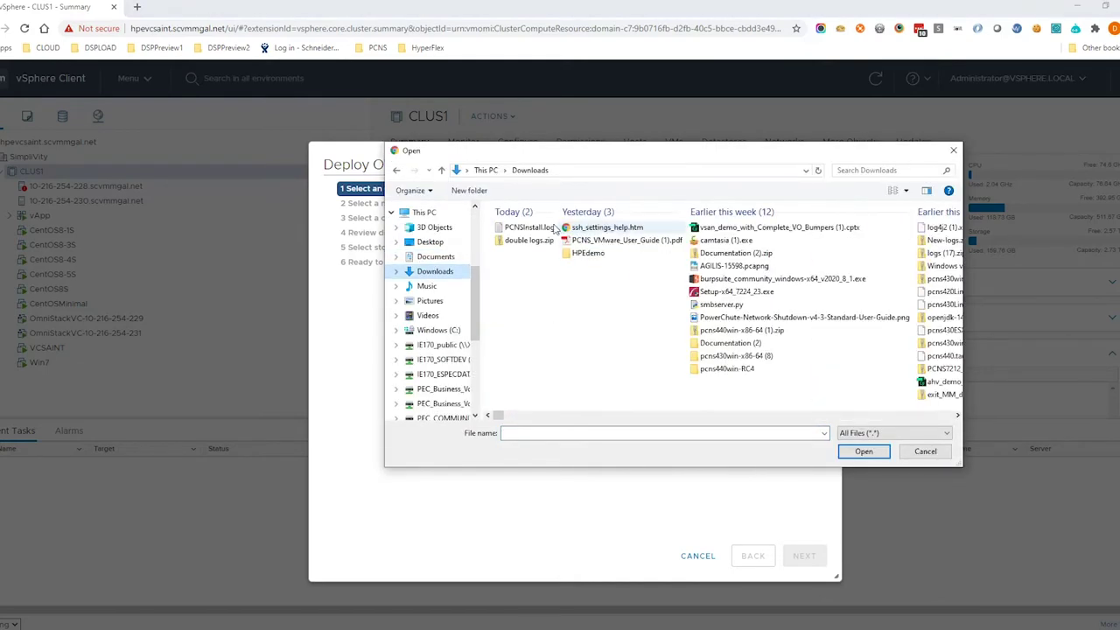
pyautogui.doubleClick(581, 252)
pyautogui.click(523, 230)
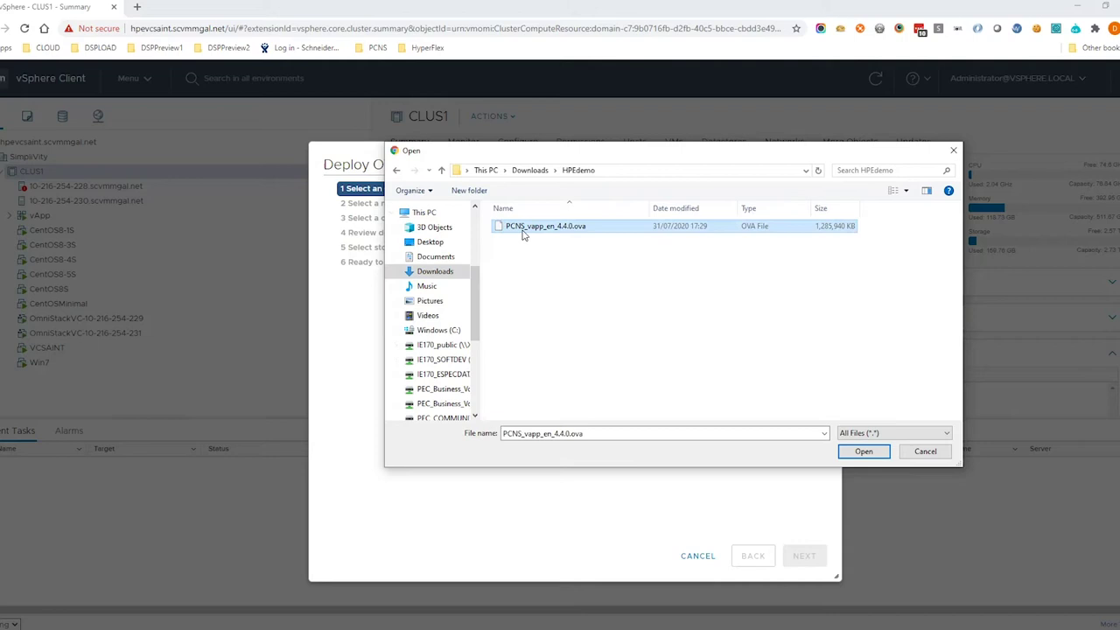
pyautogui.click(863, 452)
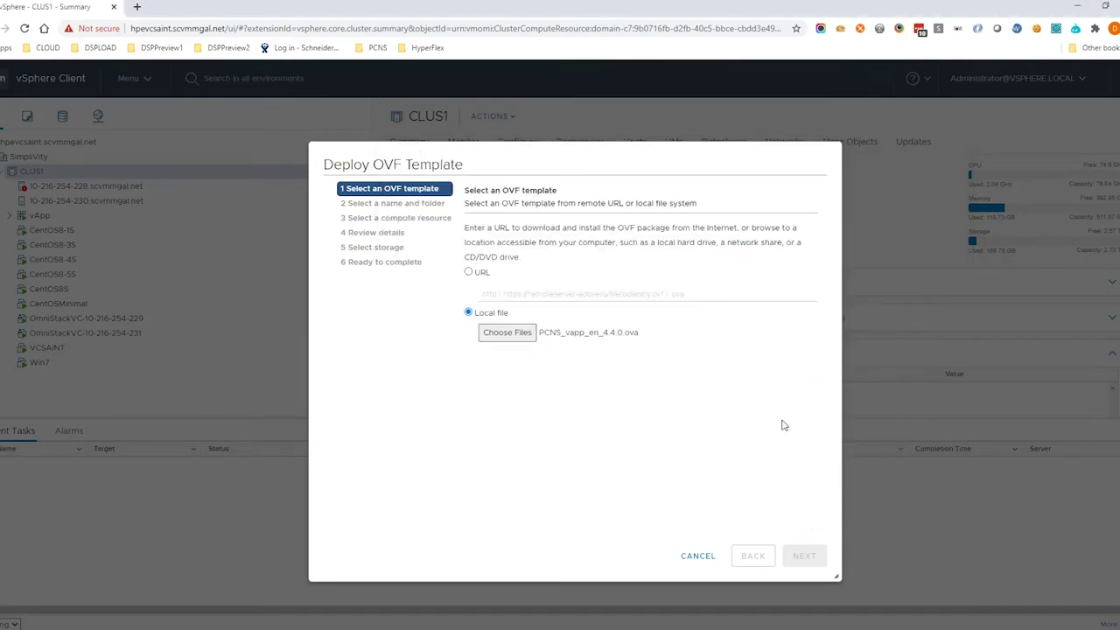
pyautogui.click(801, 553)
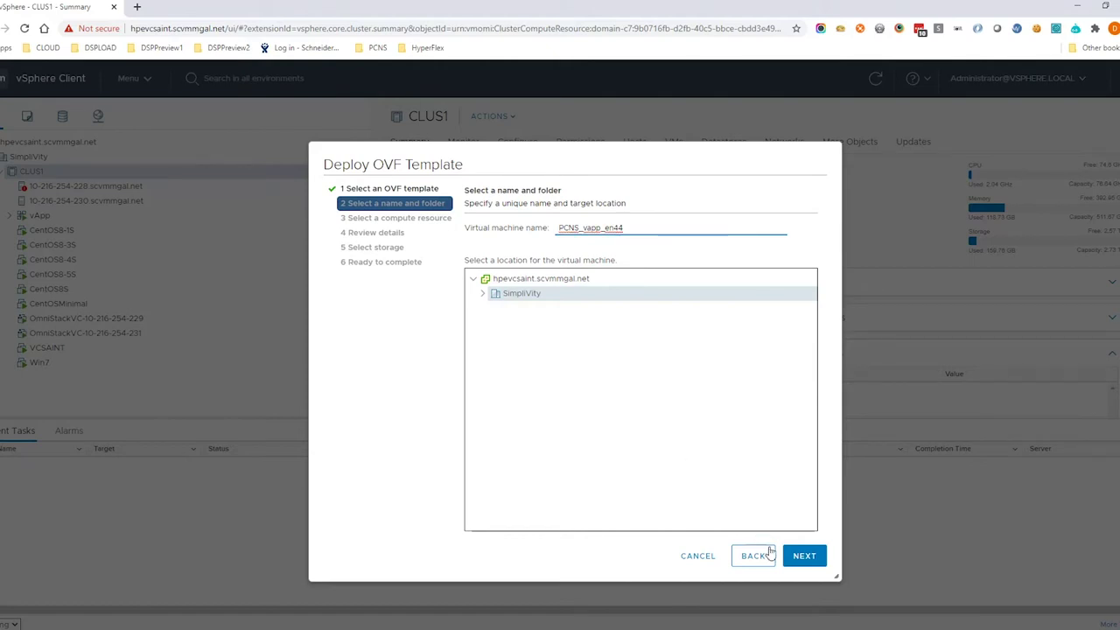
# Keep the default name and details, accept the licenses, and store the appliance on datastore-CZ20060FZ5.
pyautogui.click(798, 558)
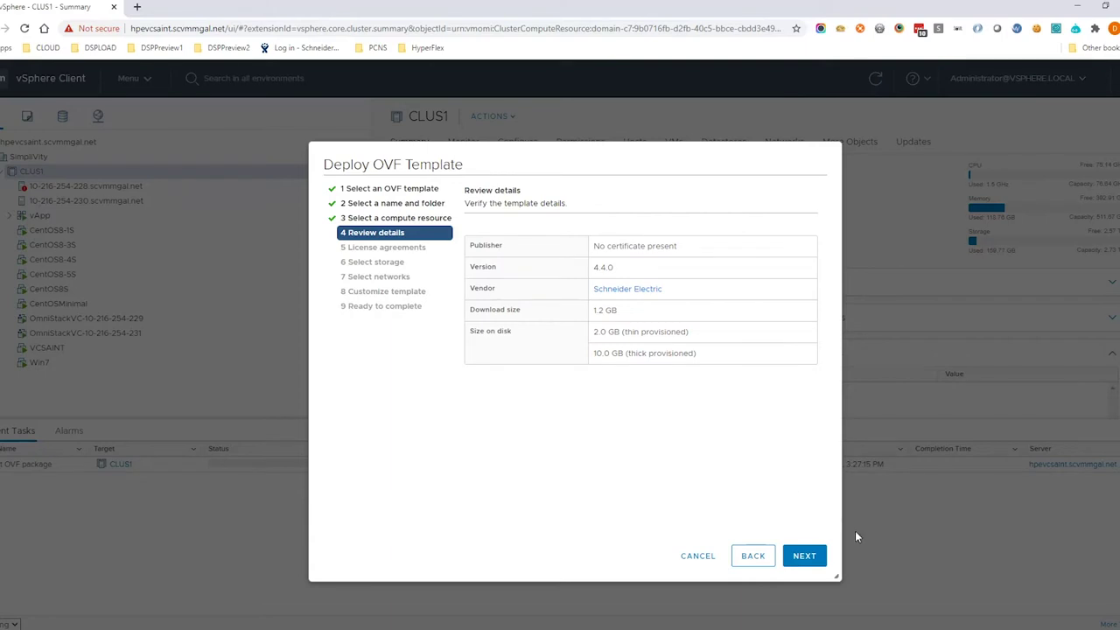
pyautogui.click(798, 560)
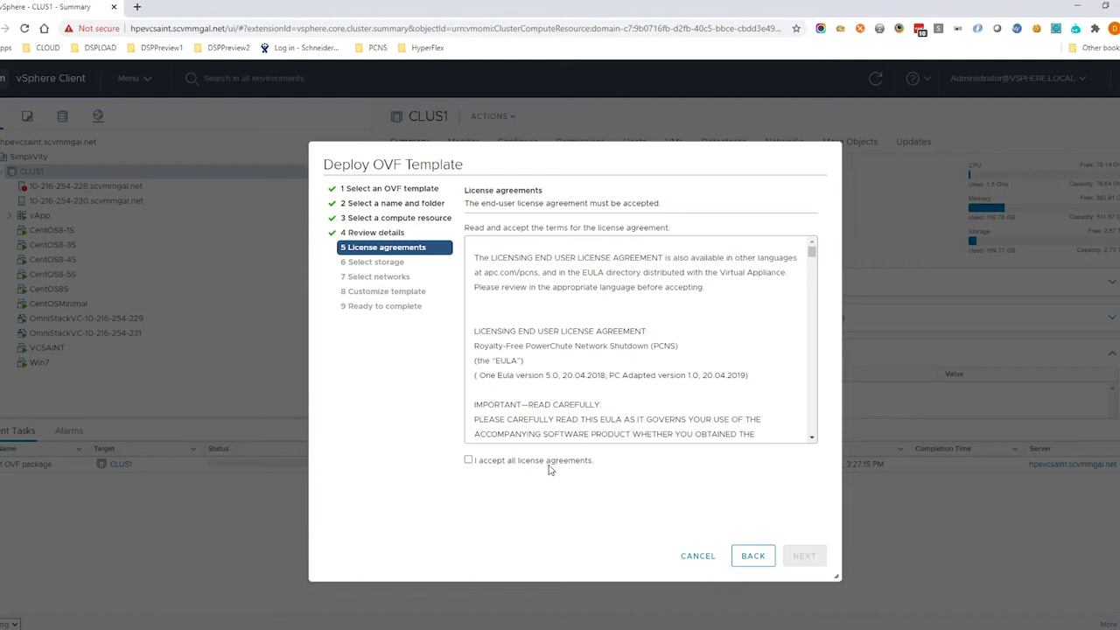
pyautogui.click(551, 469)
pyautogui.click(802, 556)
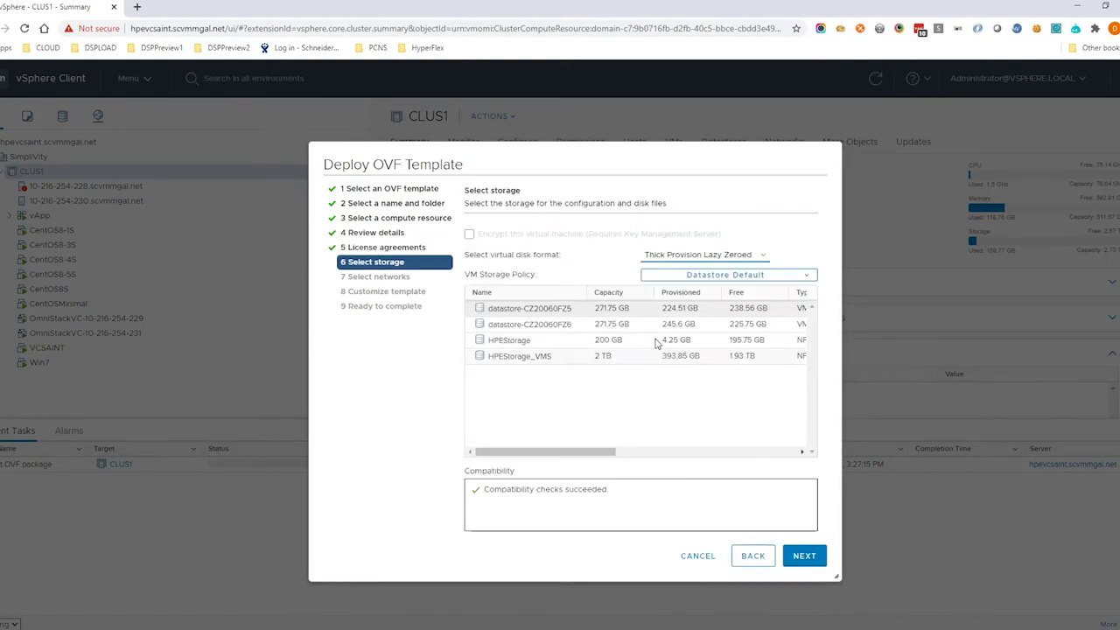
pyautogui.click(553, 313)
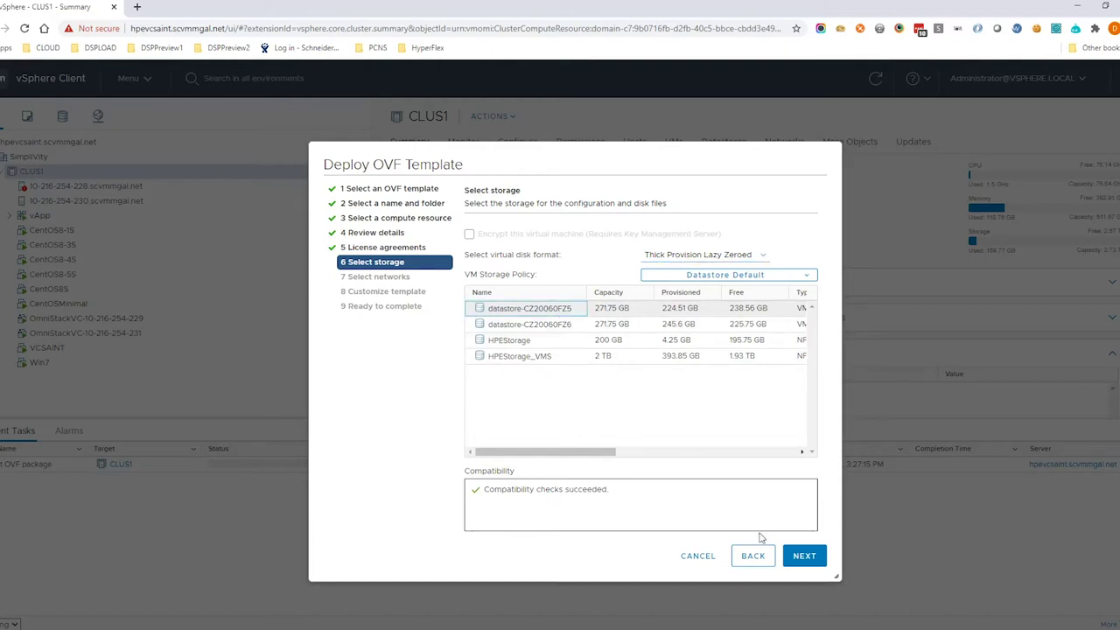
pyautogui.click(811, 564)
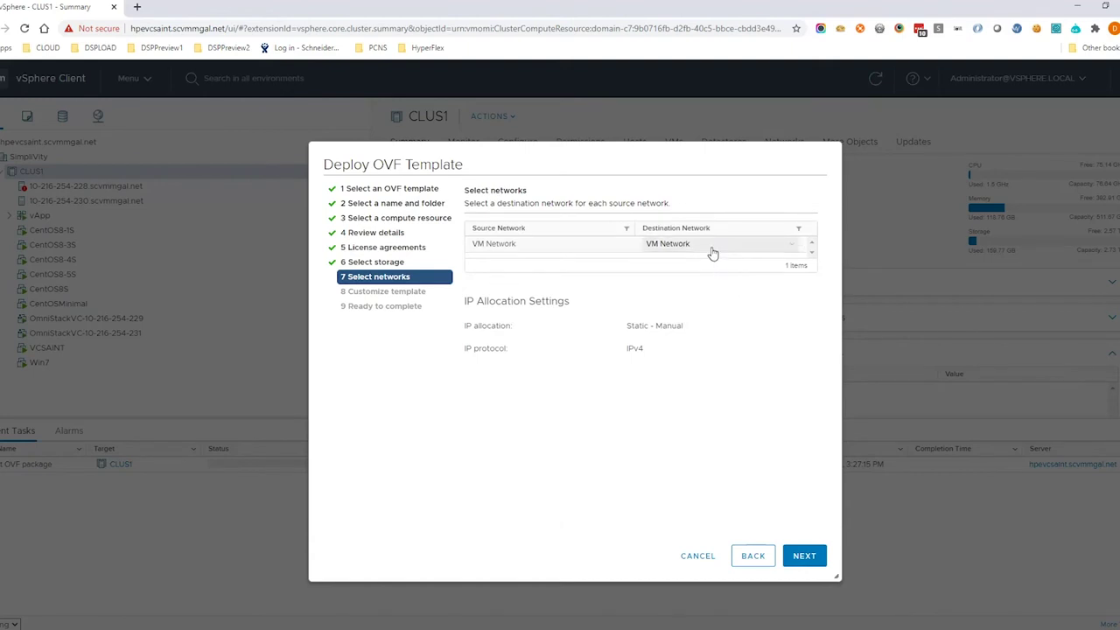
# Enter DNS server 10.216.254.162 and gateway 10.216.252.1 in the template customization.
pyautogui.click(805, 558)
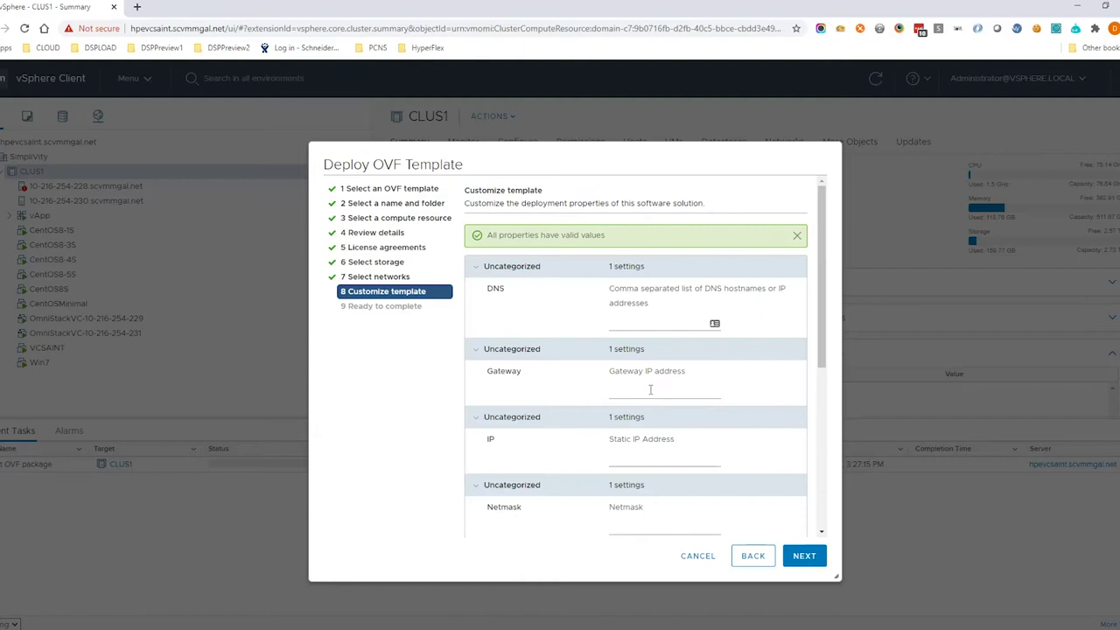
pyautogui.click(629, 325)
pyautogui.write('1')
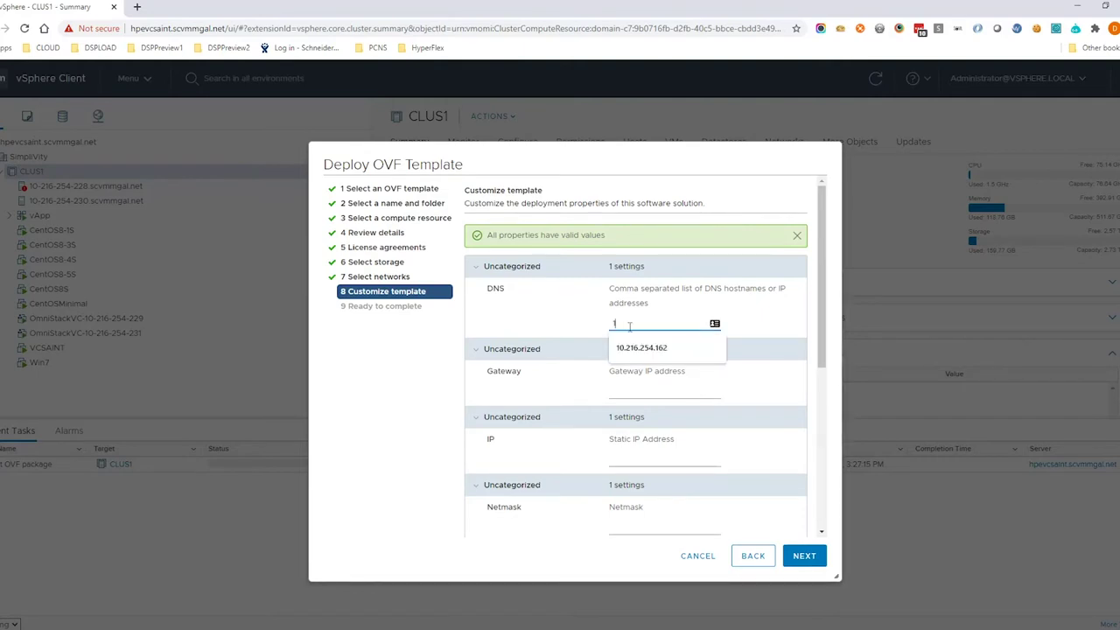
pyautogui.write('0.216.254.162')
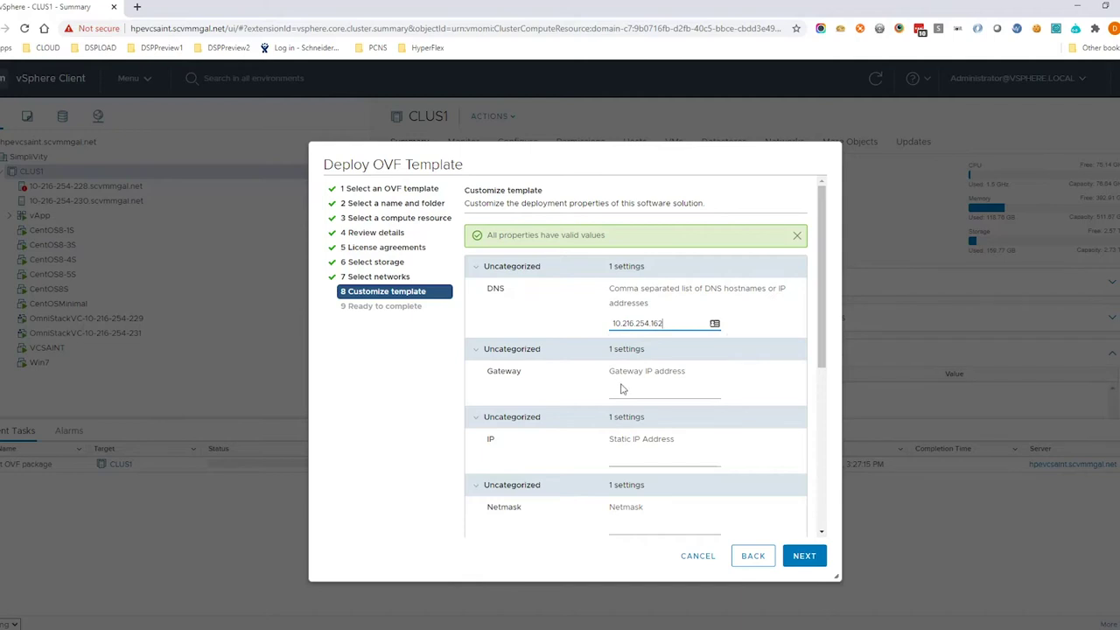
pyautogui.click(621, 386)
pyautogui.write('10.216')
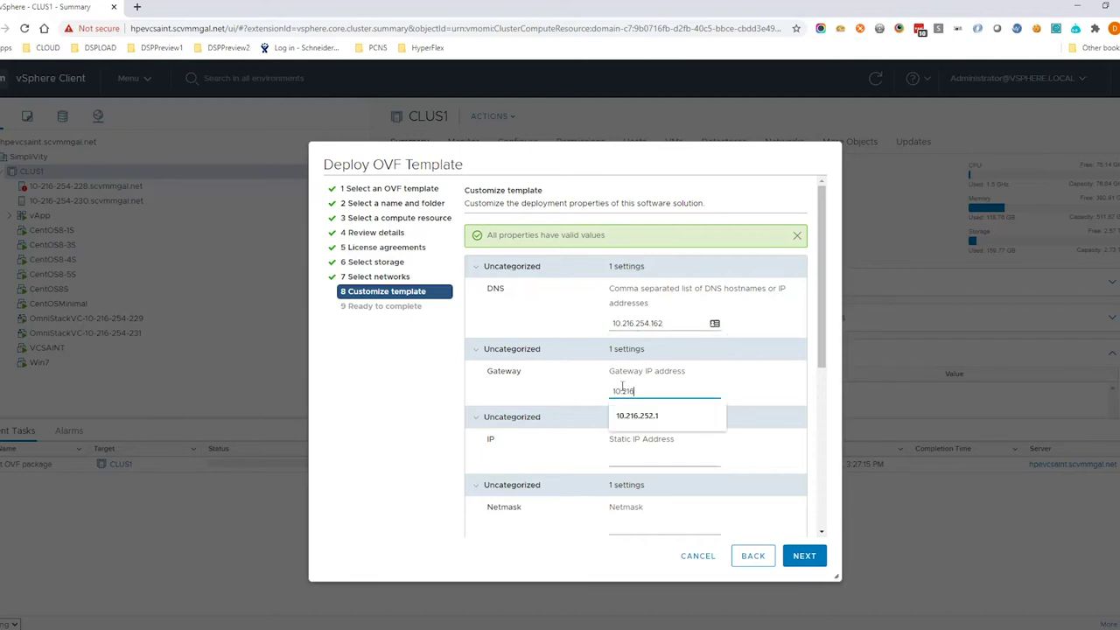
pyautogui.write('.252.1')
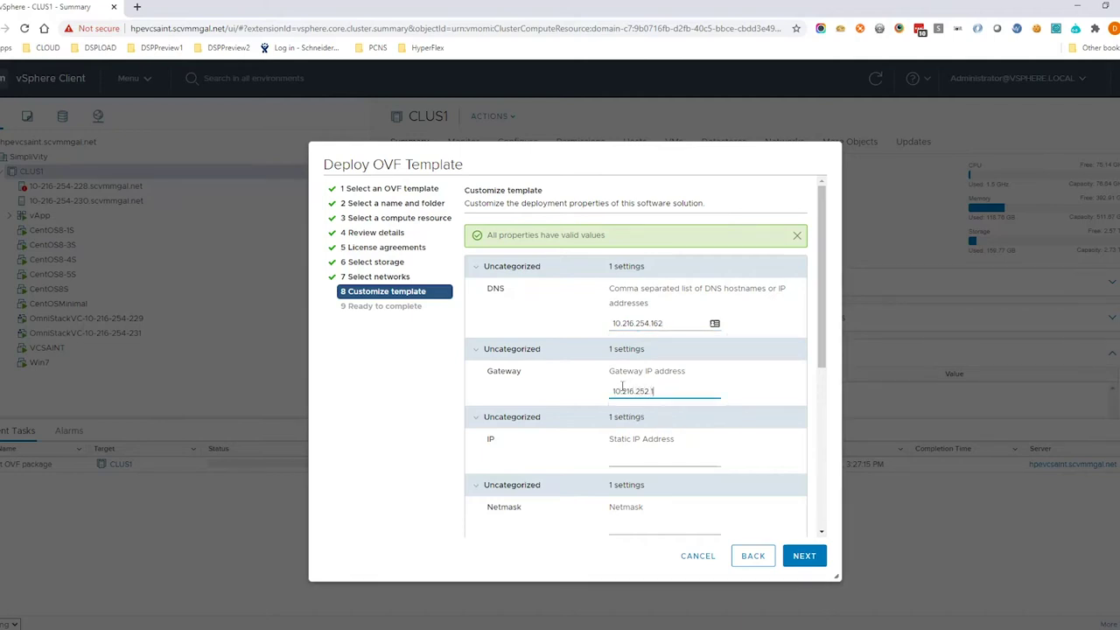
# Set the appliance's static IP 10.216.254.40 and netmask 255.255.255.0.
pyautogui.click(628, 455)
pyautogui.write('10.2')
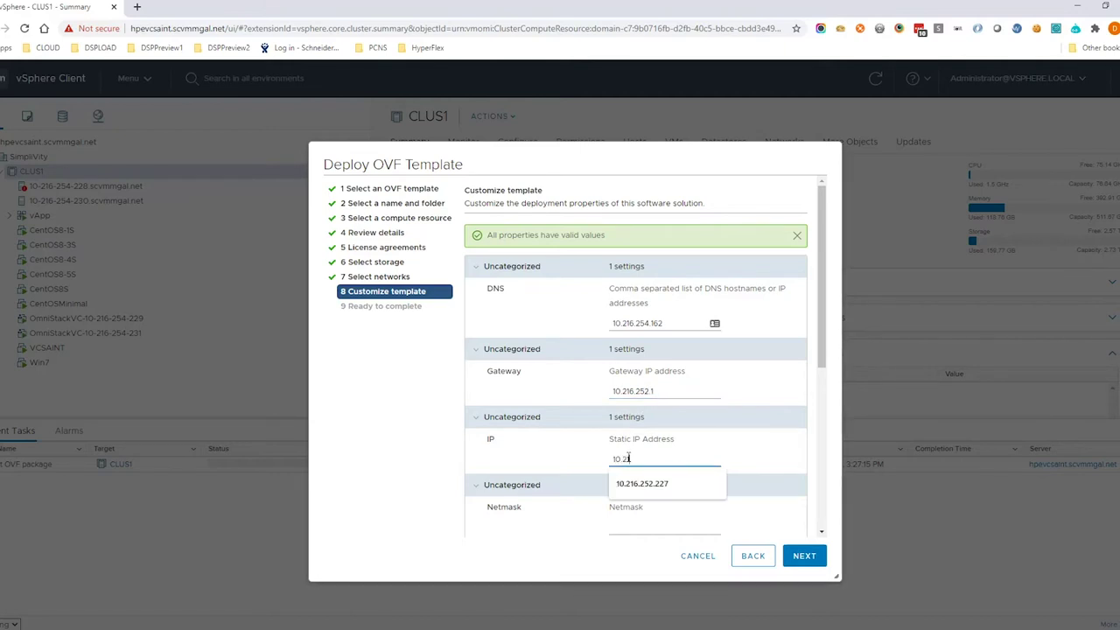
pyautogui.write('16.254')
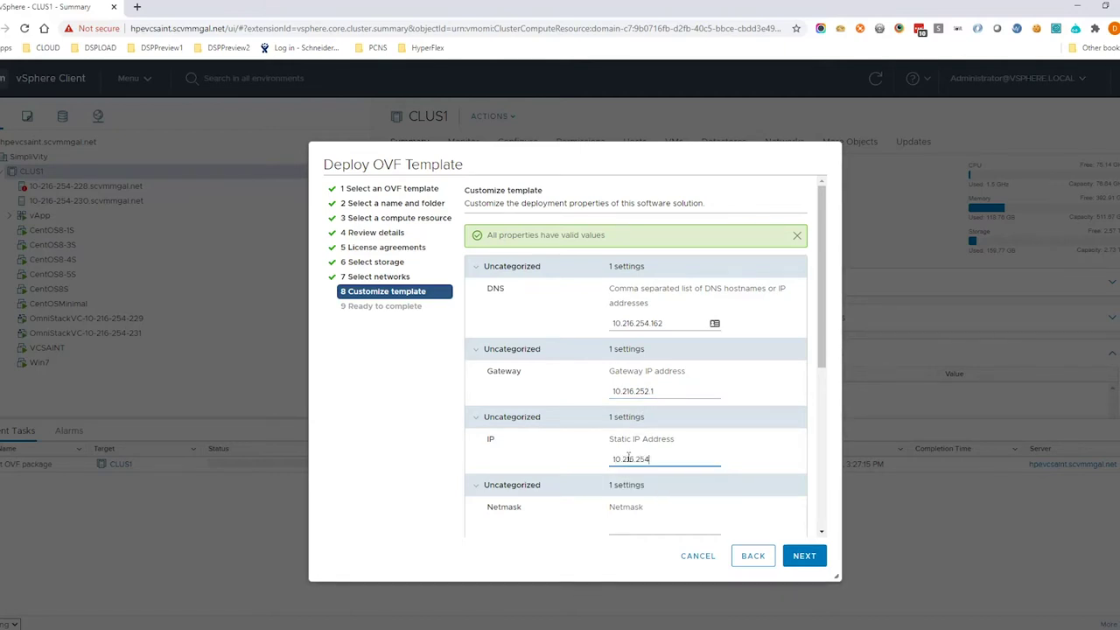
pyautogui.write('.40')
pyautogui.click(633, 522)
pyautogui.write('25')
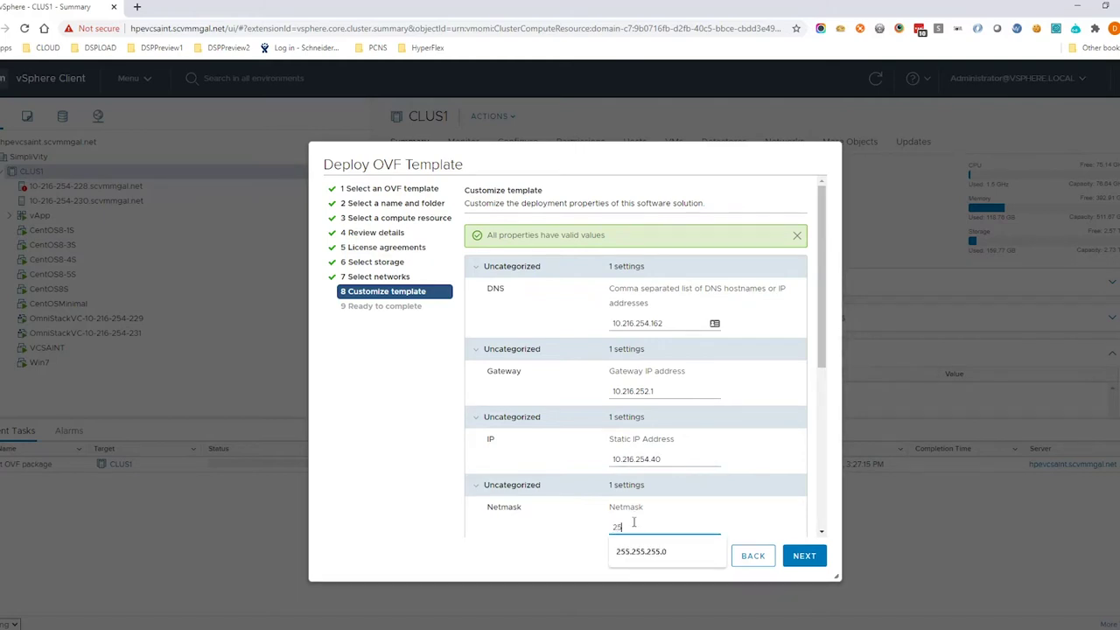
pyautogui.write('5.255.255')
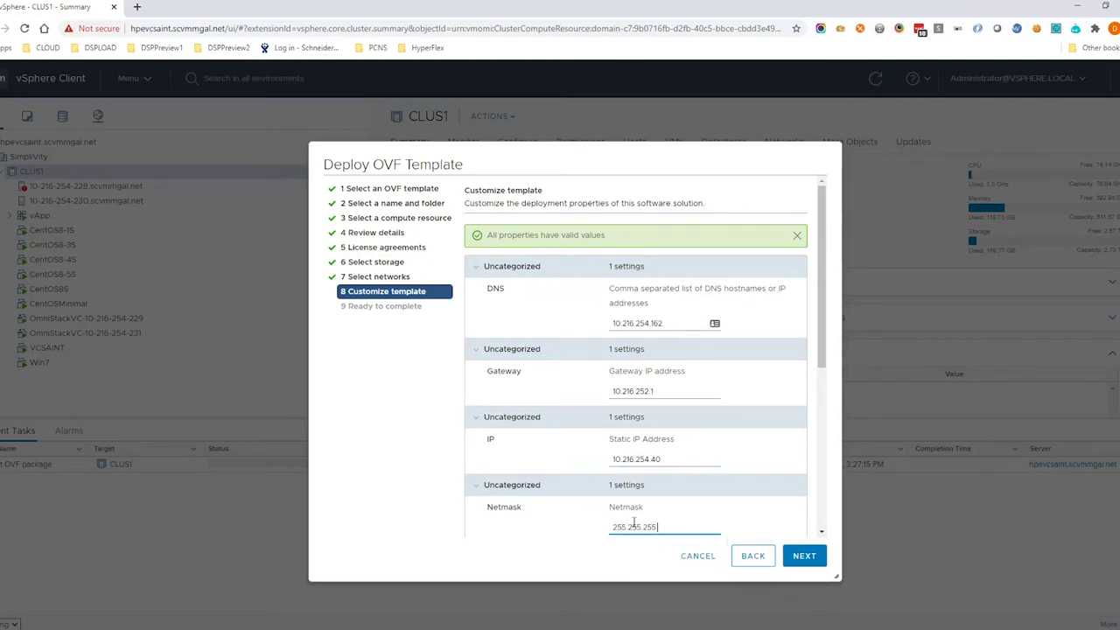
pyautogui.write('.0')
pyautogui.click(822, 531)
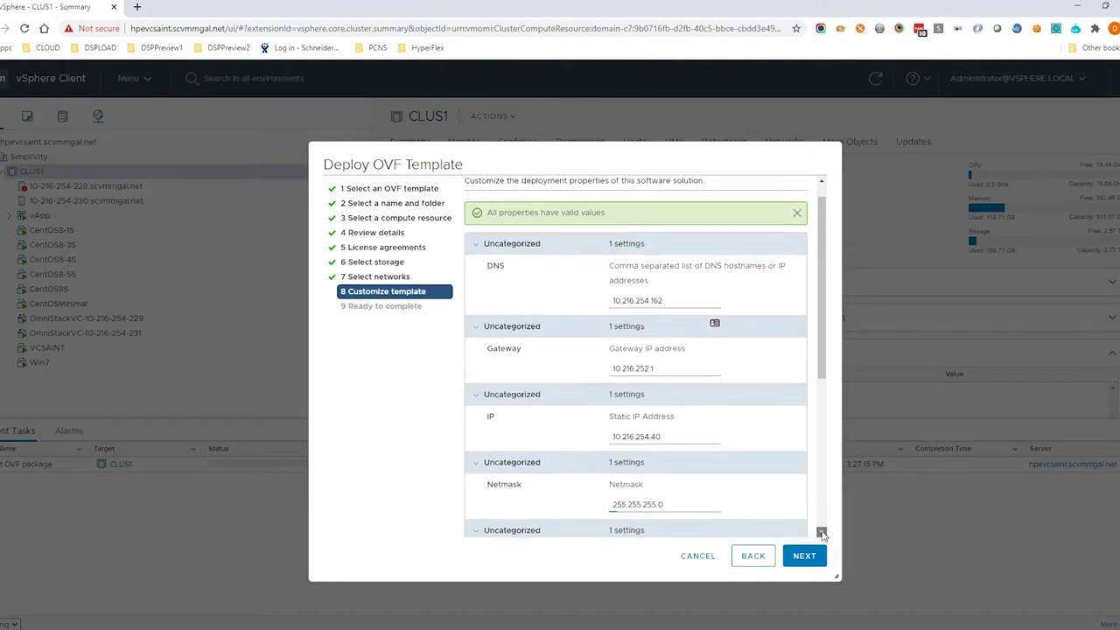
pyautogui.scroll(-3, 821, 531)
pyautogui.click(647, 426)
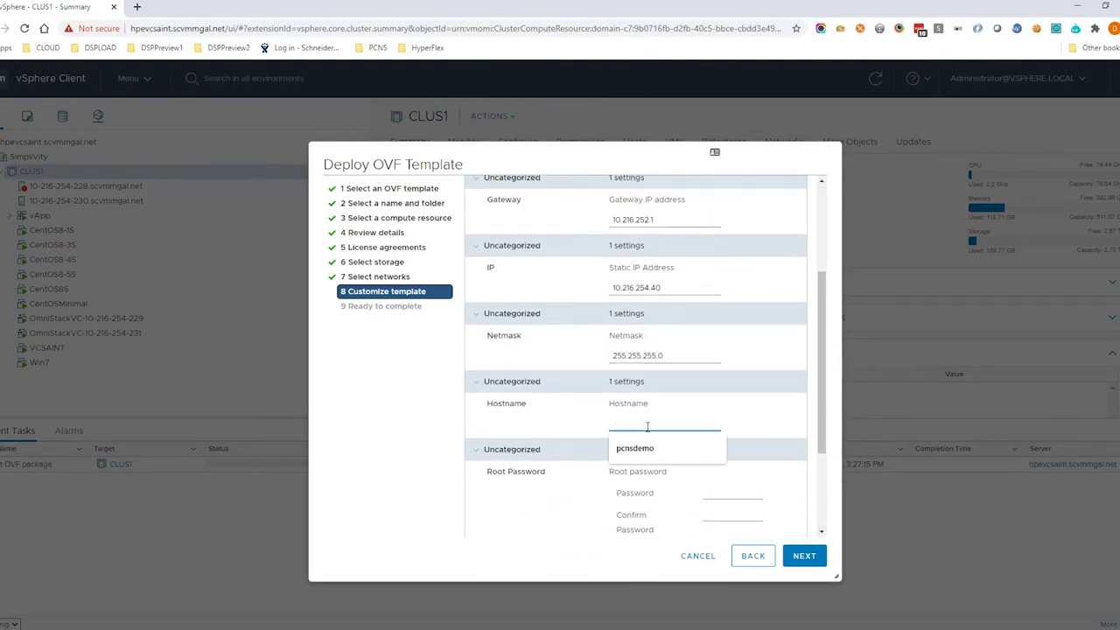
# Set hostname pcnsdemo and enter and confirm the root password.
pyautogui.click(647, 448)
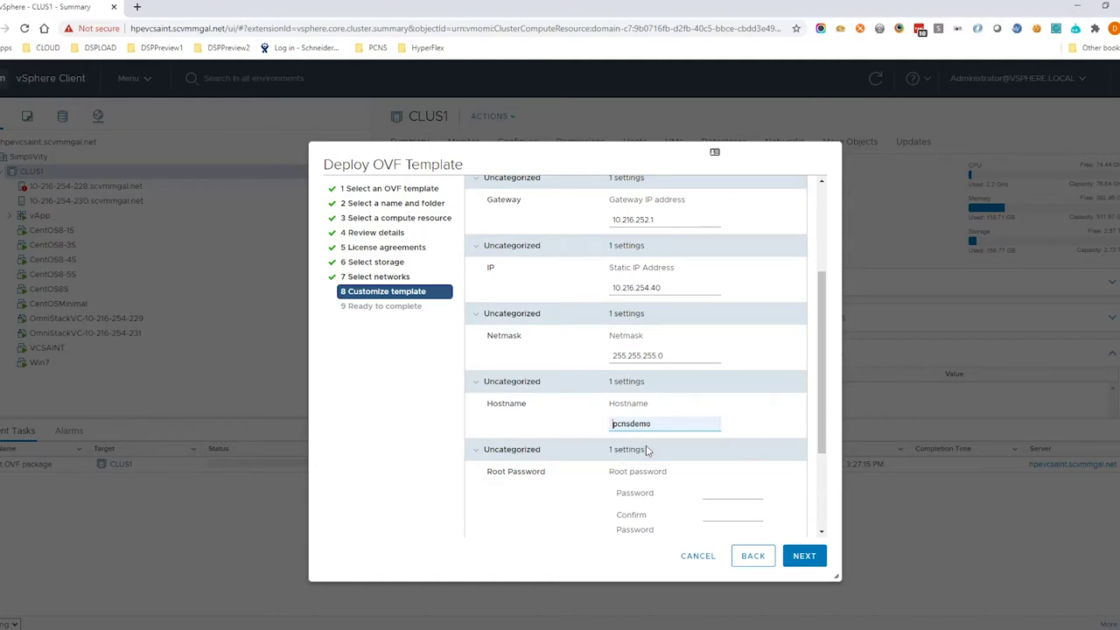
pyautogui.click(721, 493)
pyautogui.write('***')
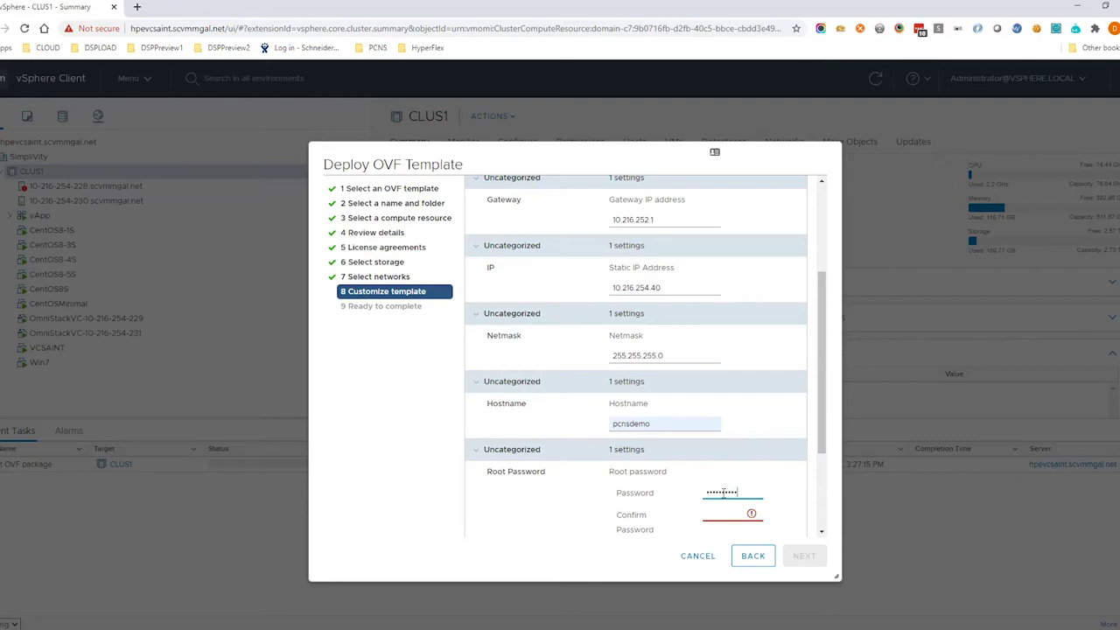
pyautogui.press('Tab')
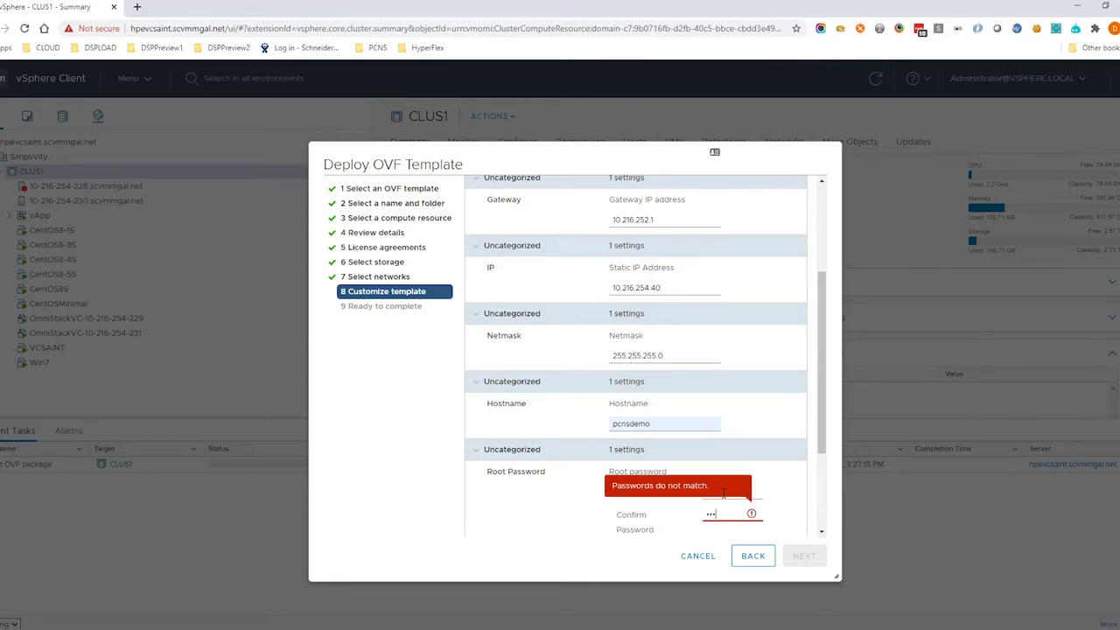
pyautogui.write('**********')
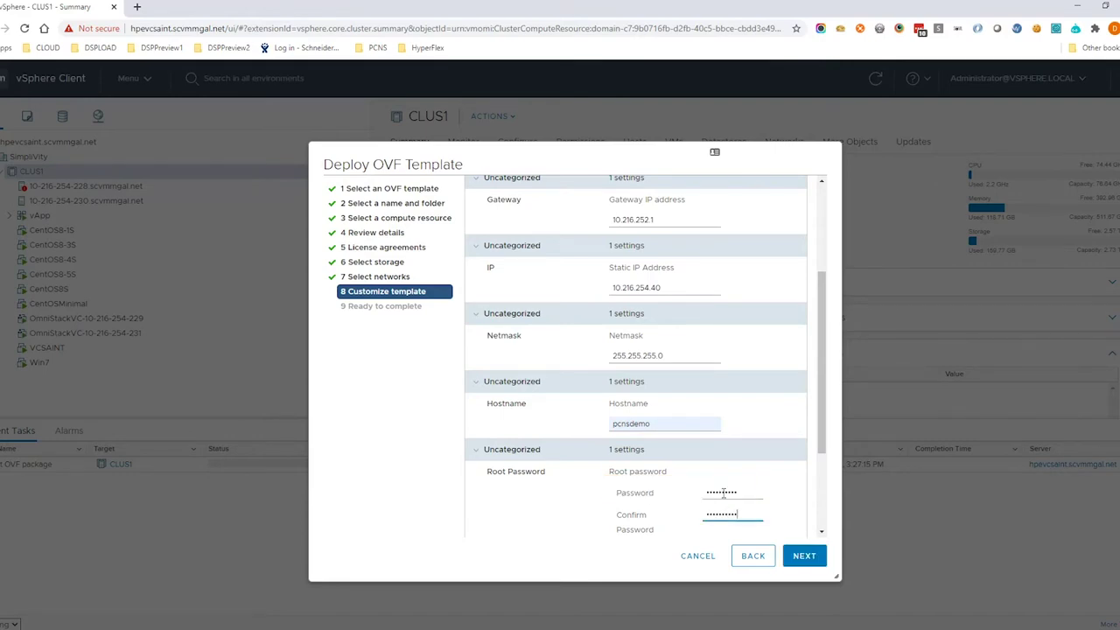
# Leave the SSH service disabled and set the time zone to America/New_York.
pyautogui.scroll(-3, 828, 473)
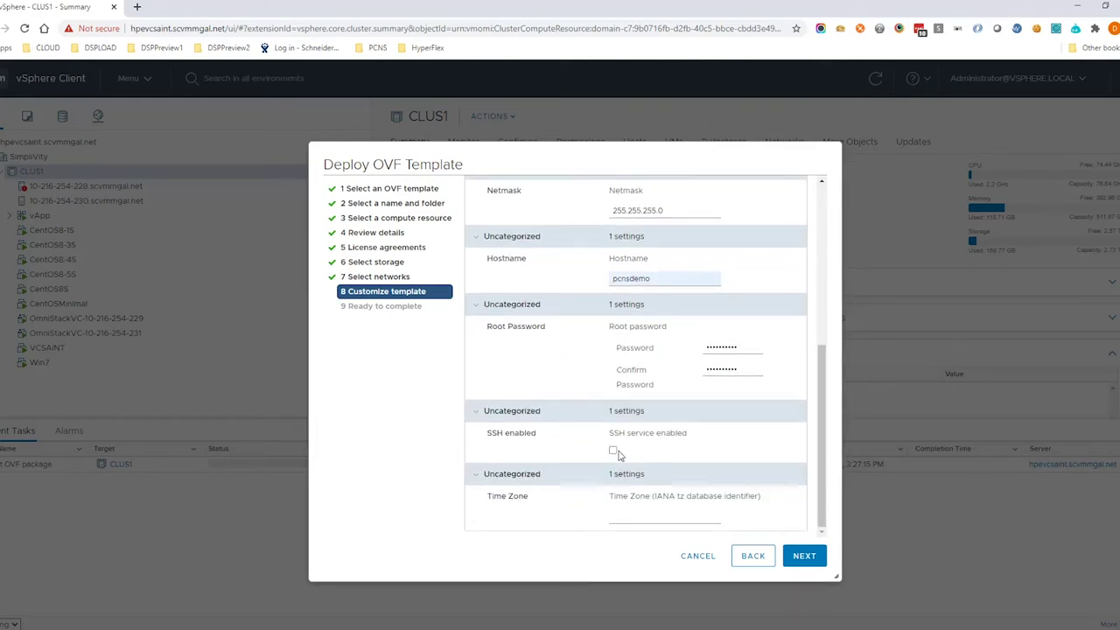
pyautogui.click(614, 452)
pyautogui.click(613, 450)
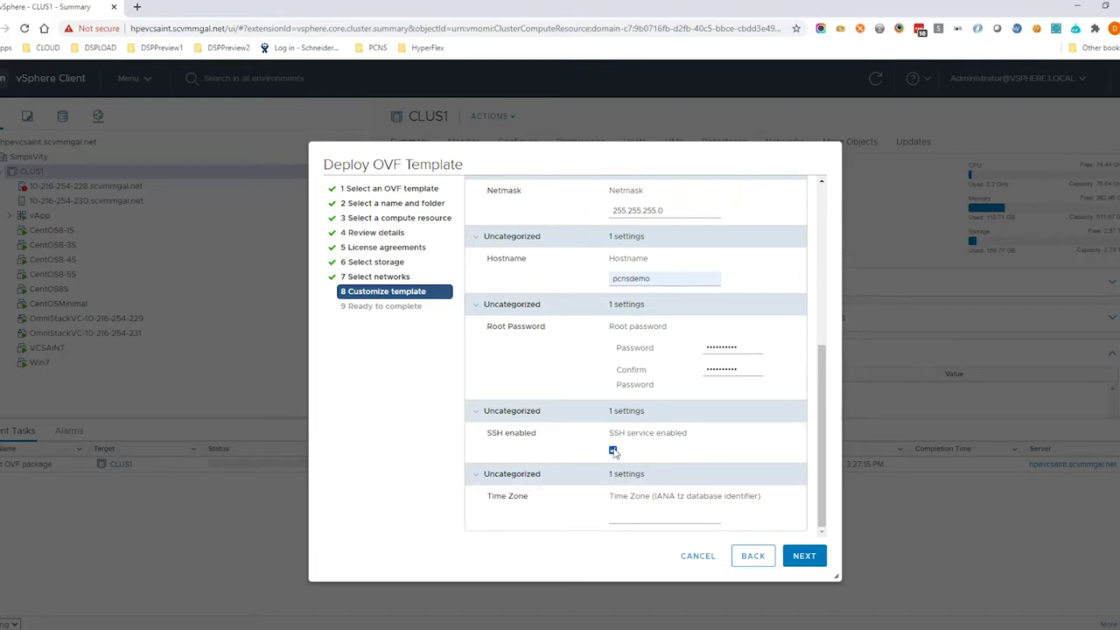
pyautogui.click(651, 514)
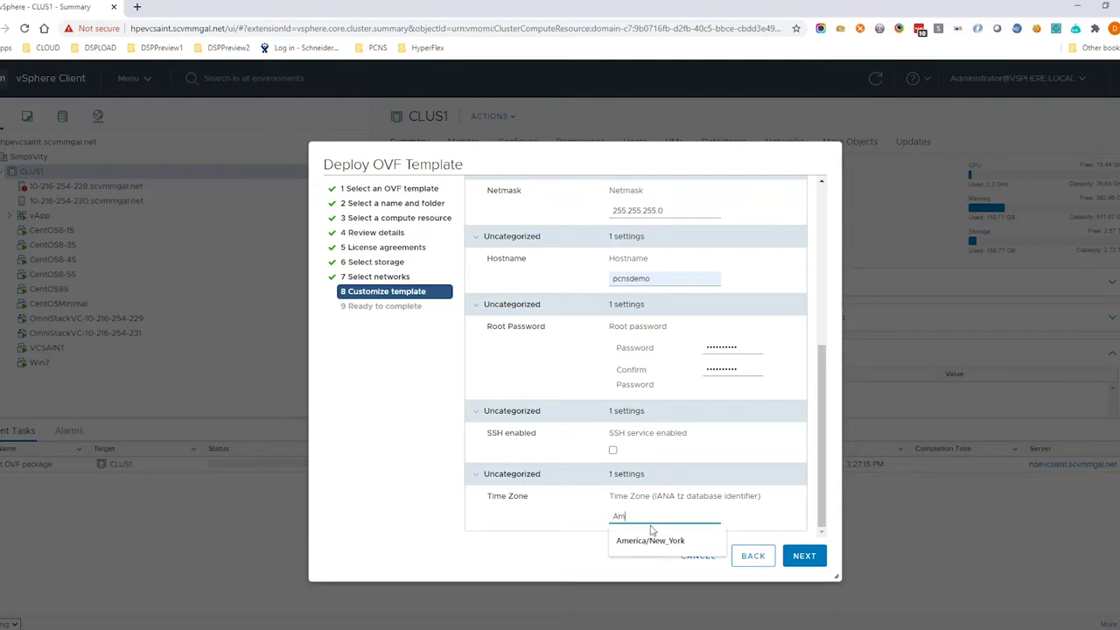
pyautogui.write('America/New_York')
# Finish deploying PCNS_vapp_en44 and check its web console for the setup wizard address.
pyautogui.click(801, 560)
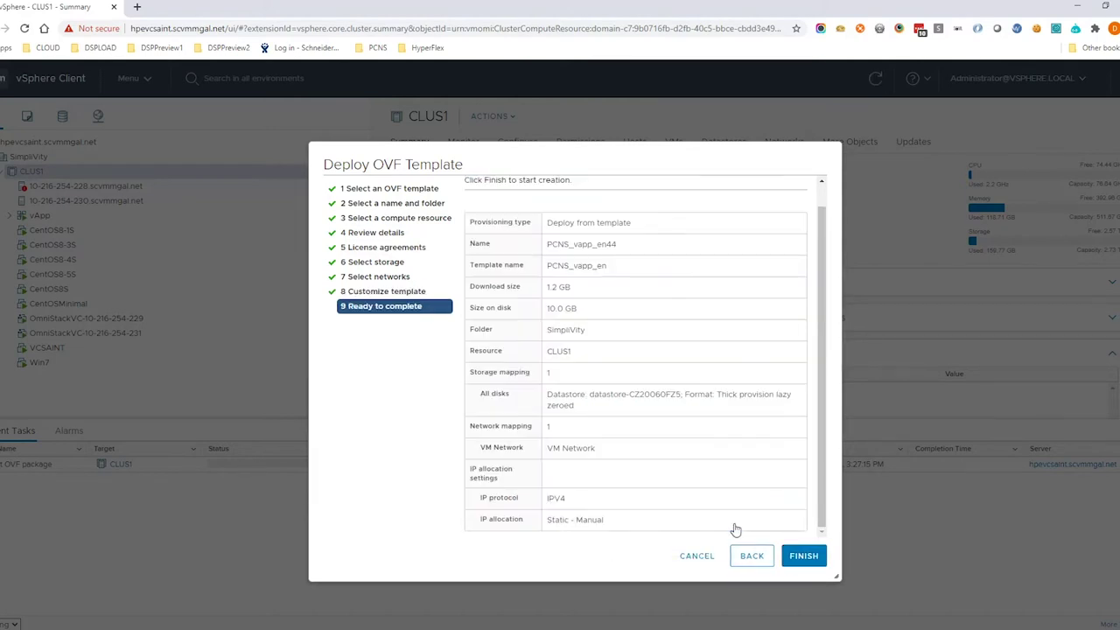
pyautogui.click(803, 556)
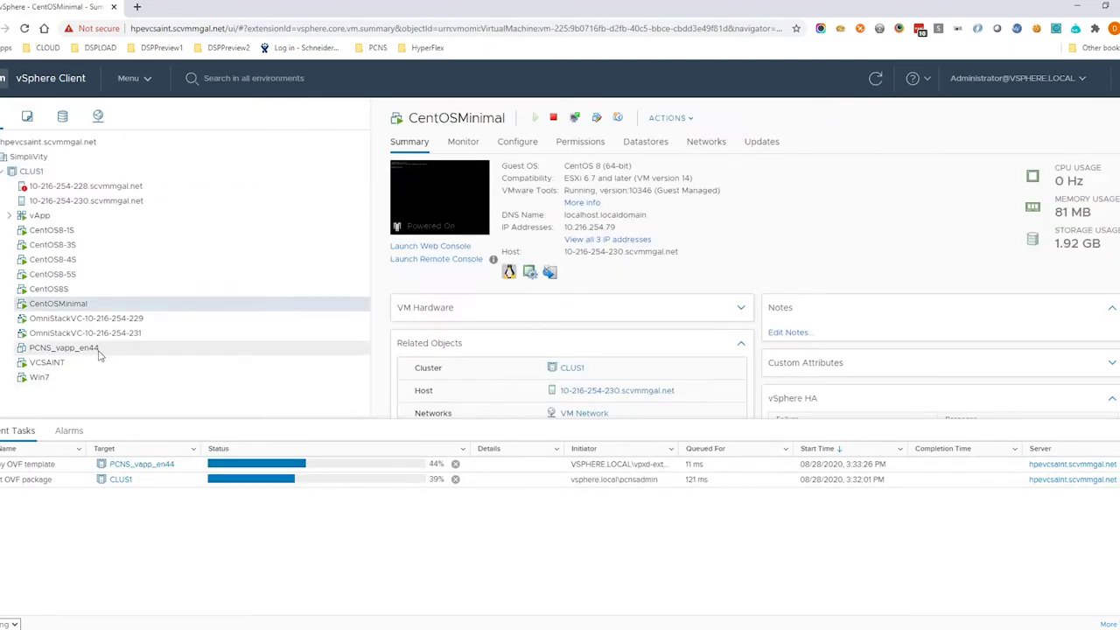
pyautogui.click(65, 347)
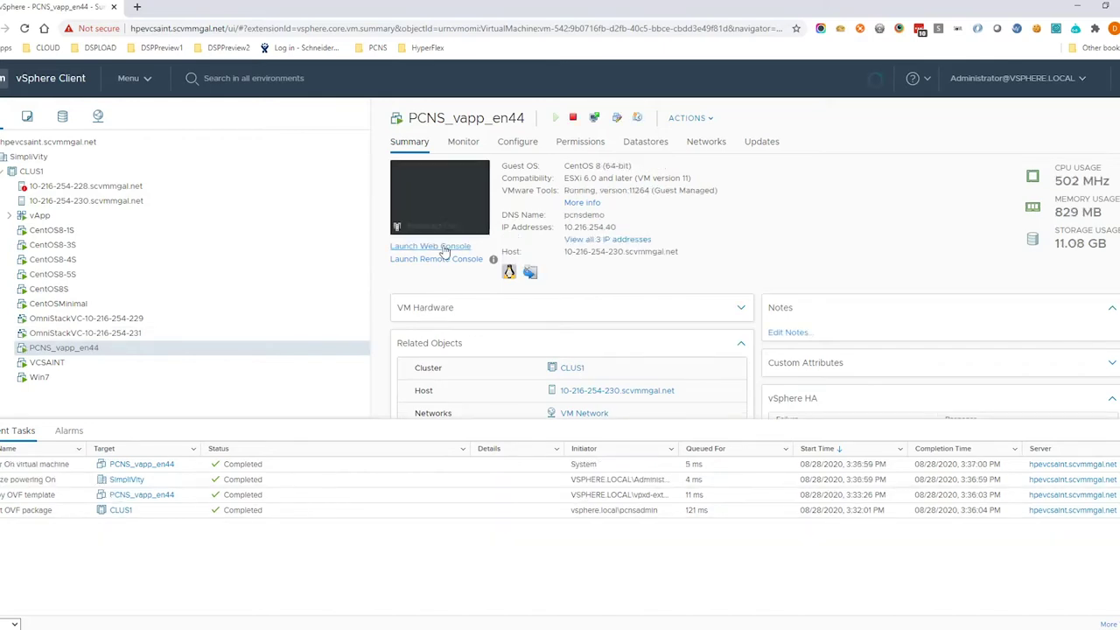
pyautogui.click(432, 245)
pyautogui.click(700, 405)
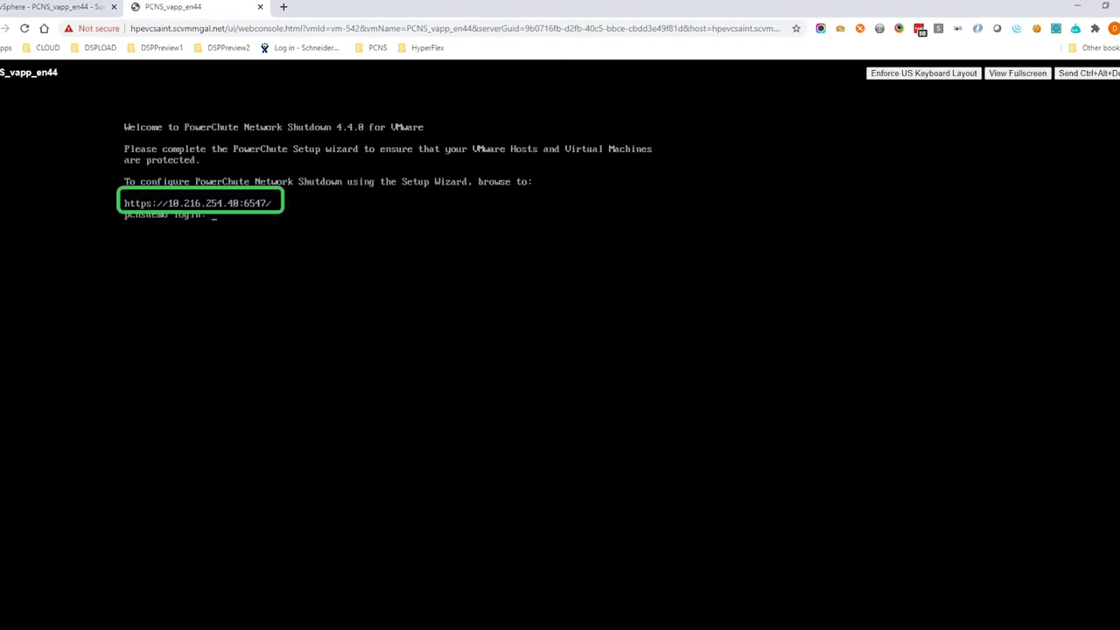
pyautogui.click(260, 7)
pyautogui.click(137, 6)
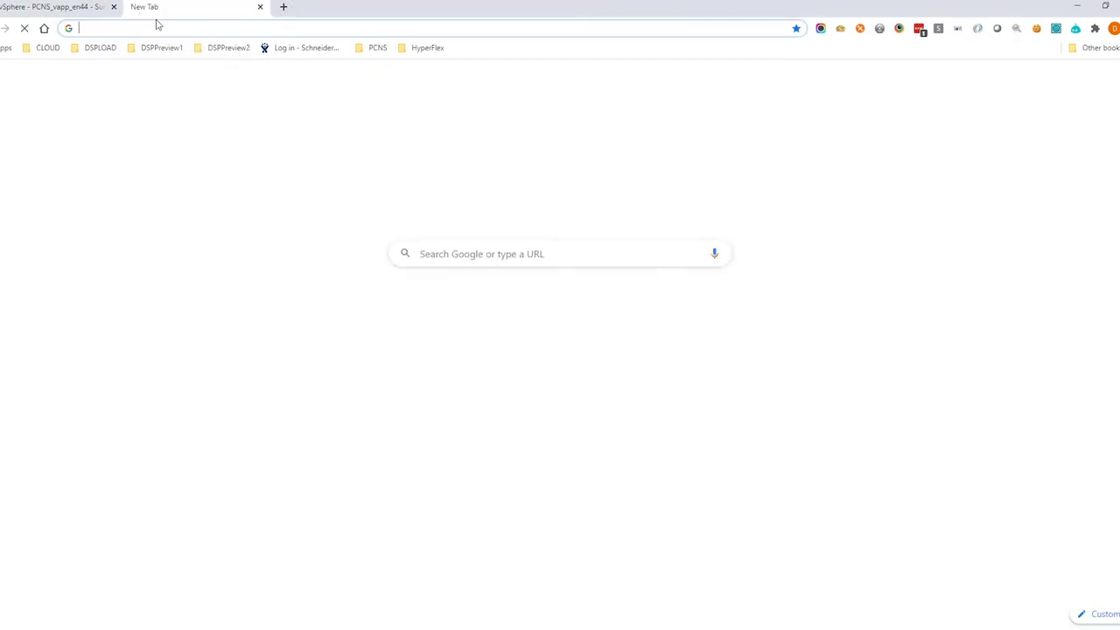
pyautogui.write('https://')
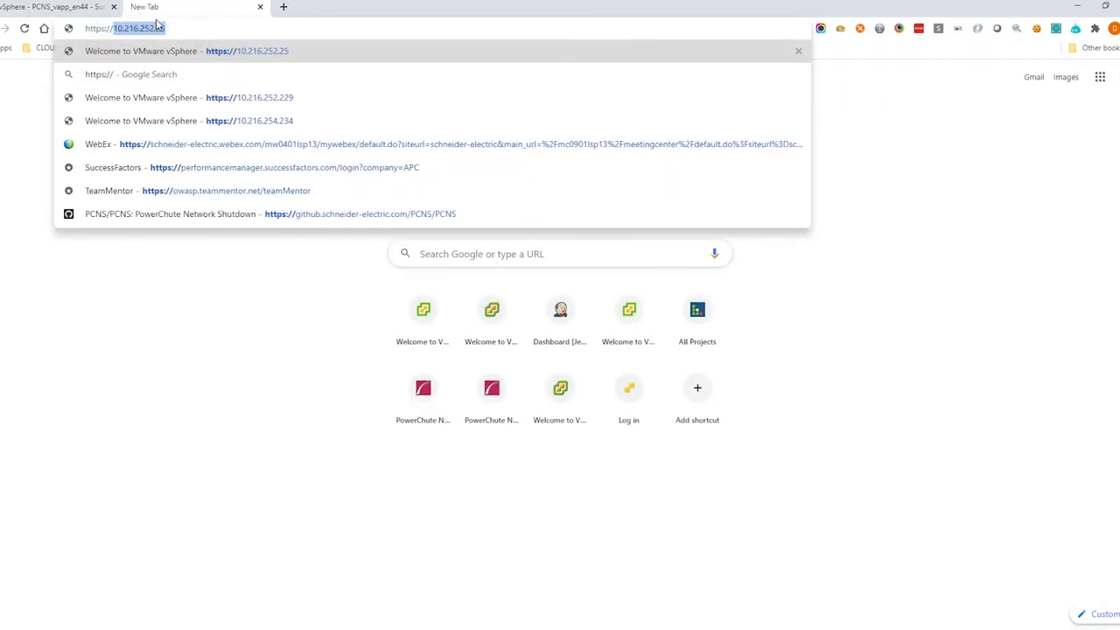
pyautogui.write('10.216.')
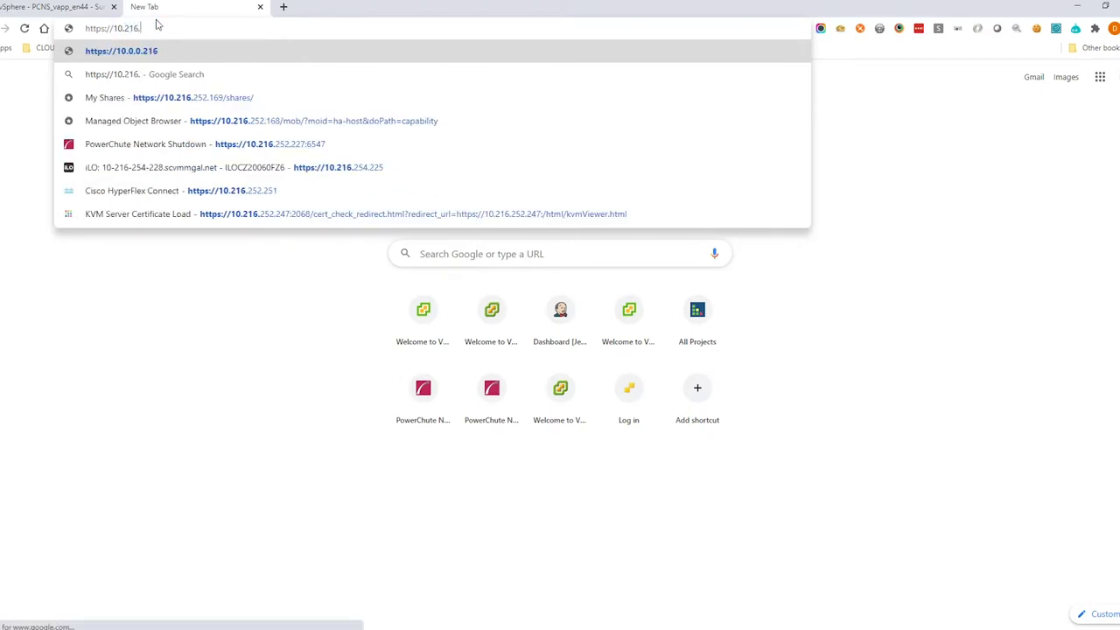
pyautogui.write('254.40:6547/cfgwizard')
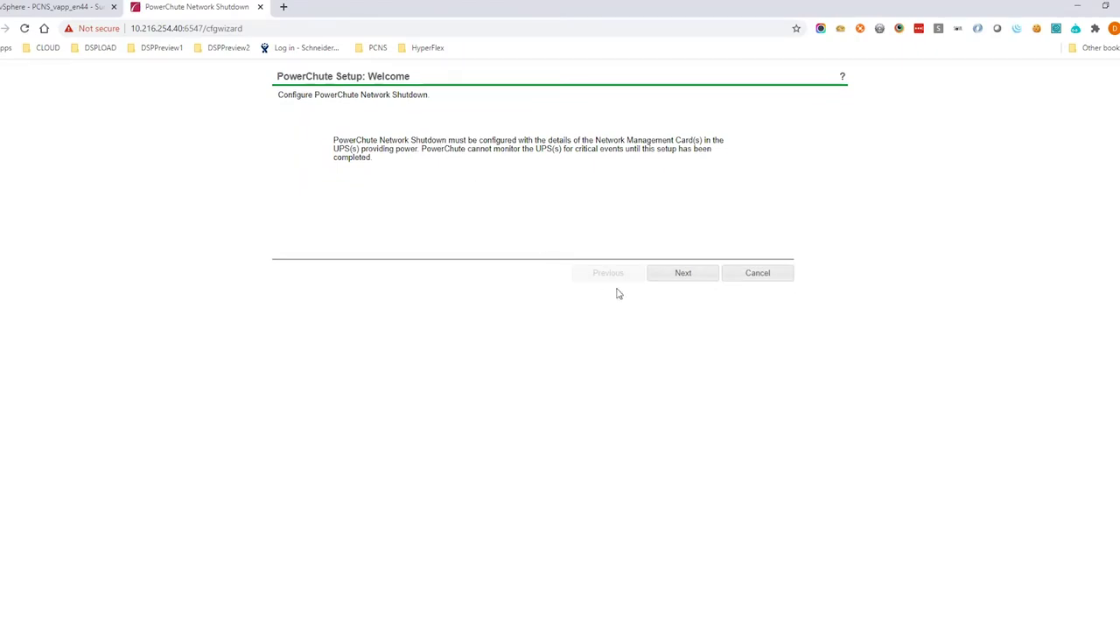
# Start the setup wizard with IPv4 and choose hosts managed by vCenter Server.
pyautogui.click(669, 279)
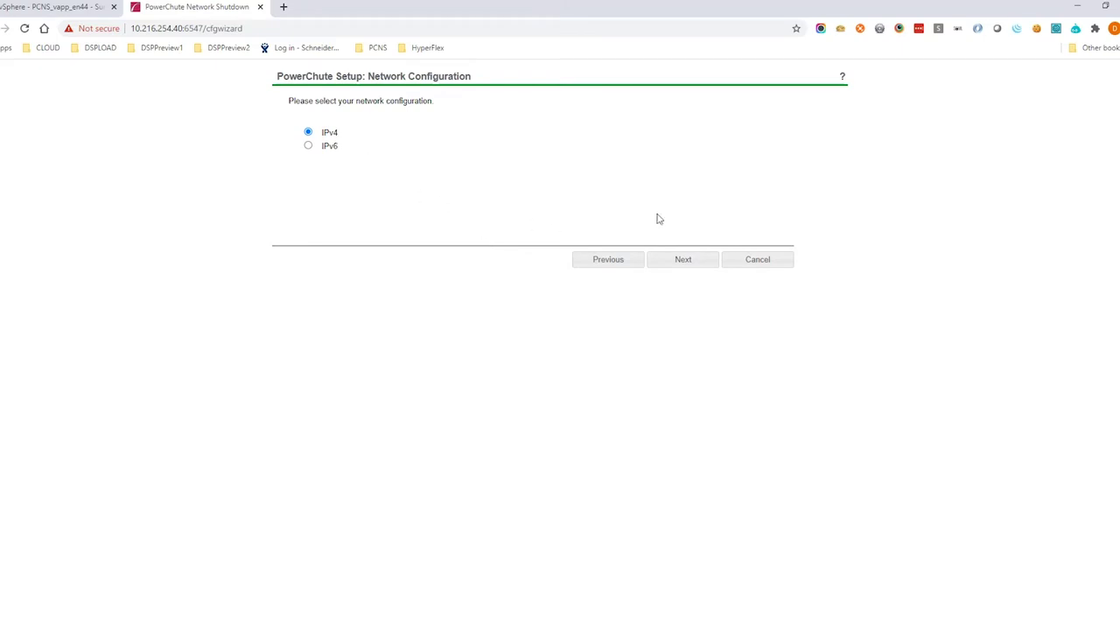
pyautogui.click(686, 259)
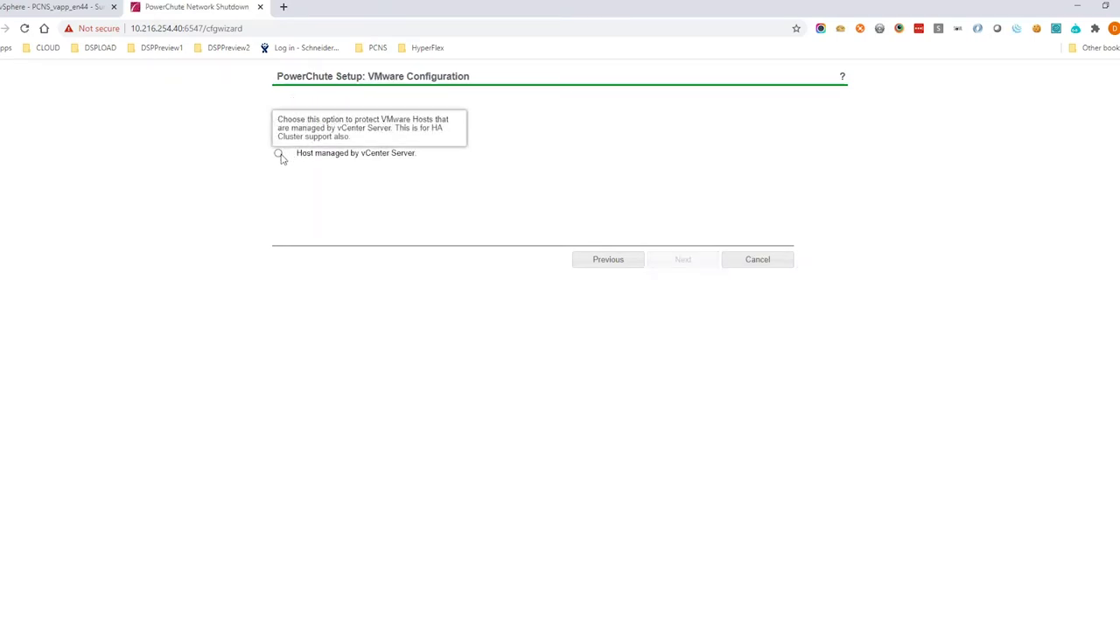
pyautogui.click(280, 155)
pyautogui.click(695, 260)
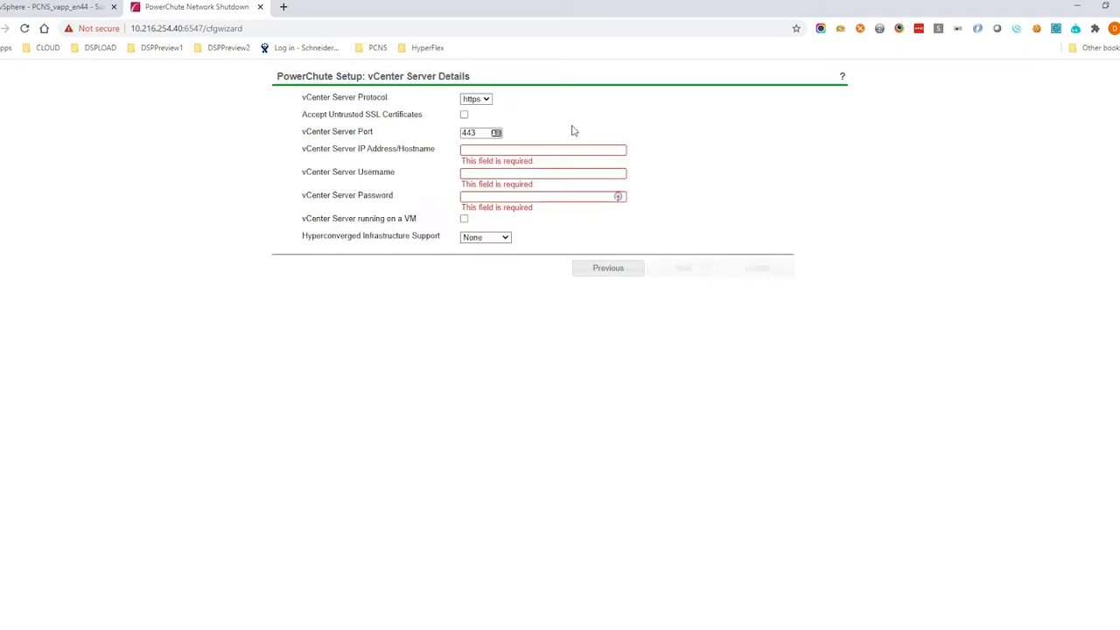
# Accept untrusted SSL certificates and enter the vCenter hostname, credentials, and vCenter-on-a-VM option.
pyautogui.click(464, 117)
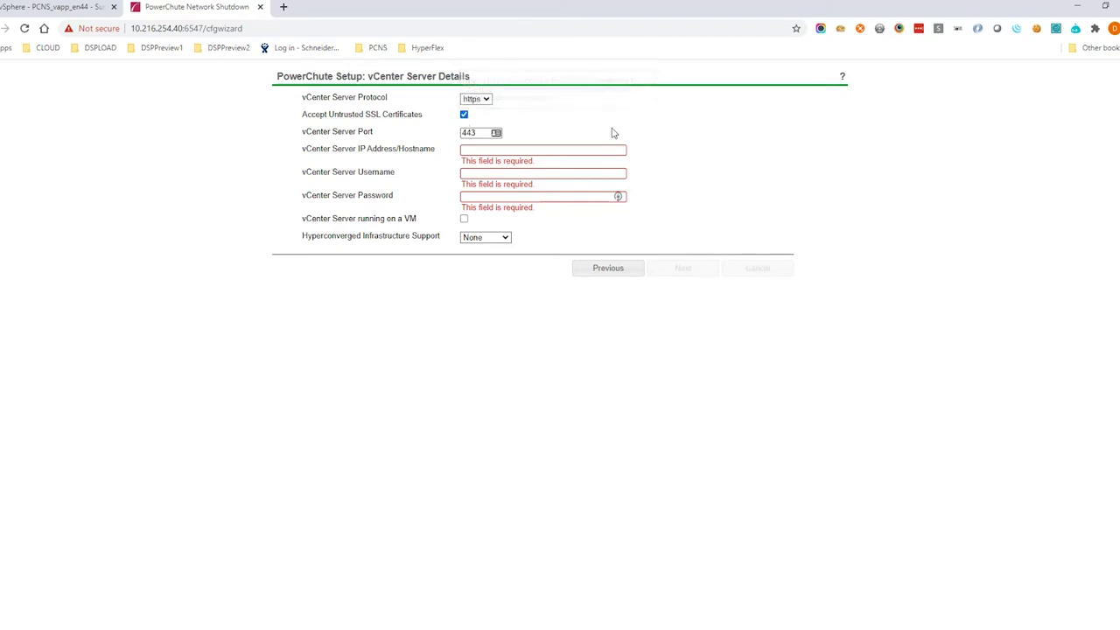
pyautogui.click(484, 152)
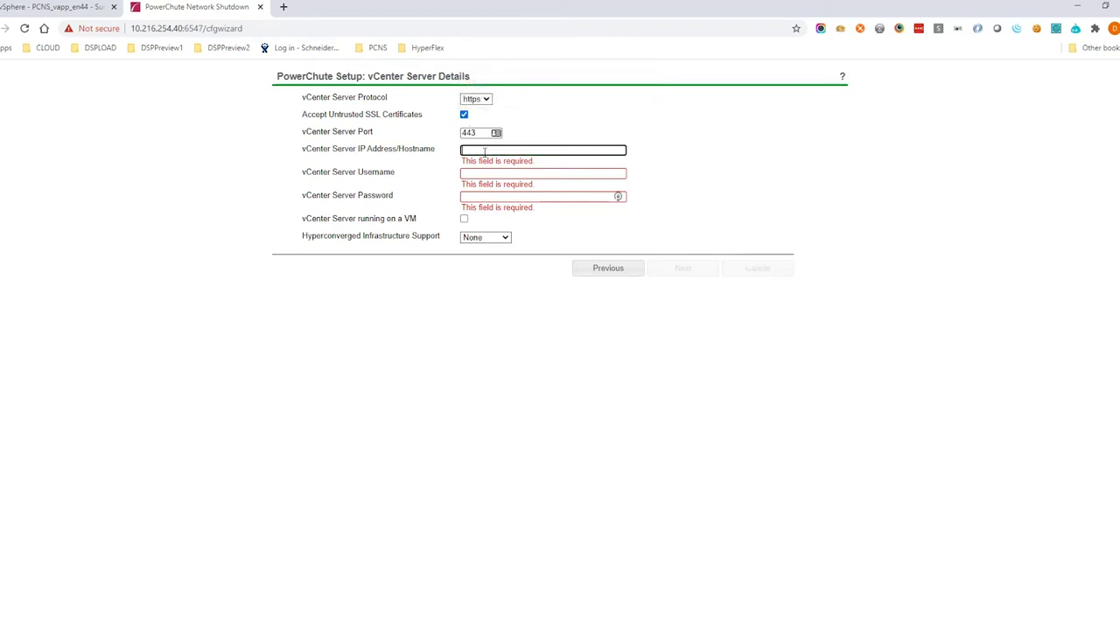
pyautogui.write('hoe')
pyautogui.write('pe')
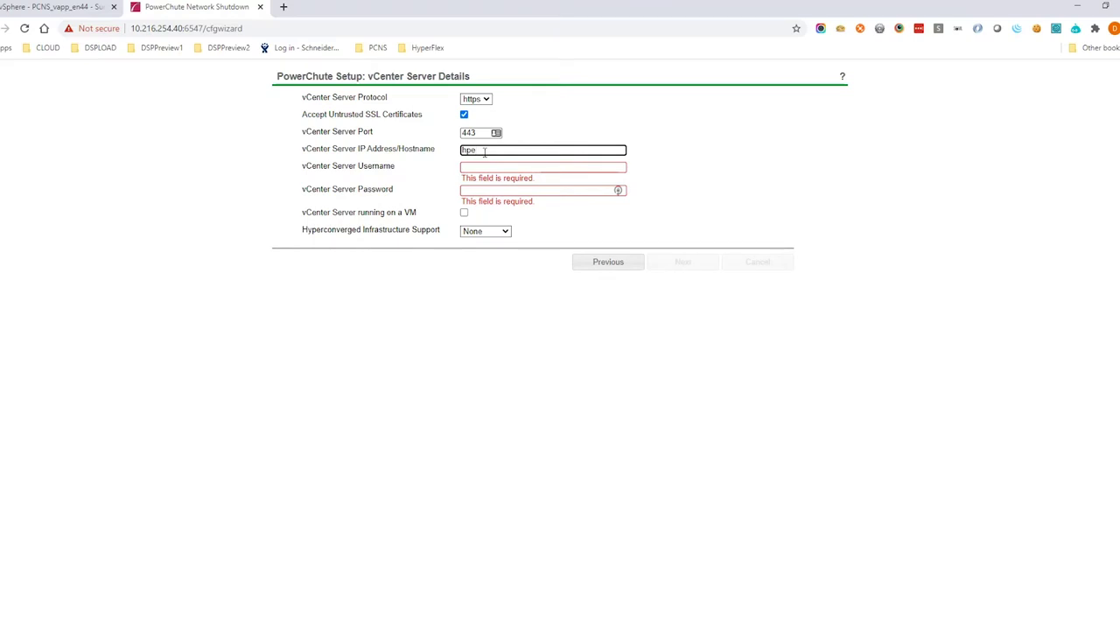
pyautogui.write('vcsaint')
pyautogui.write('.scvmmgal.net')
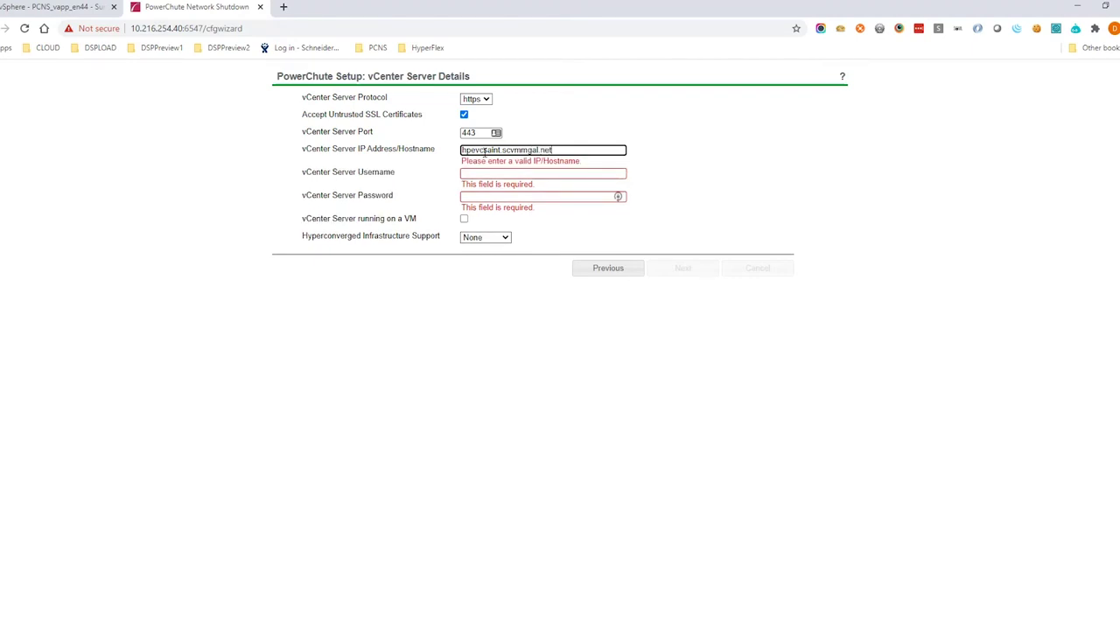
pyautogui.press('Tab')
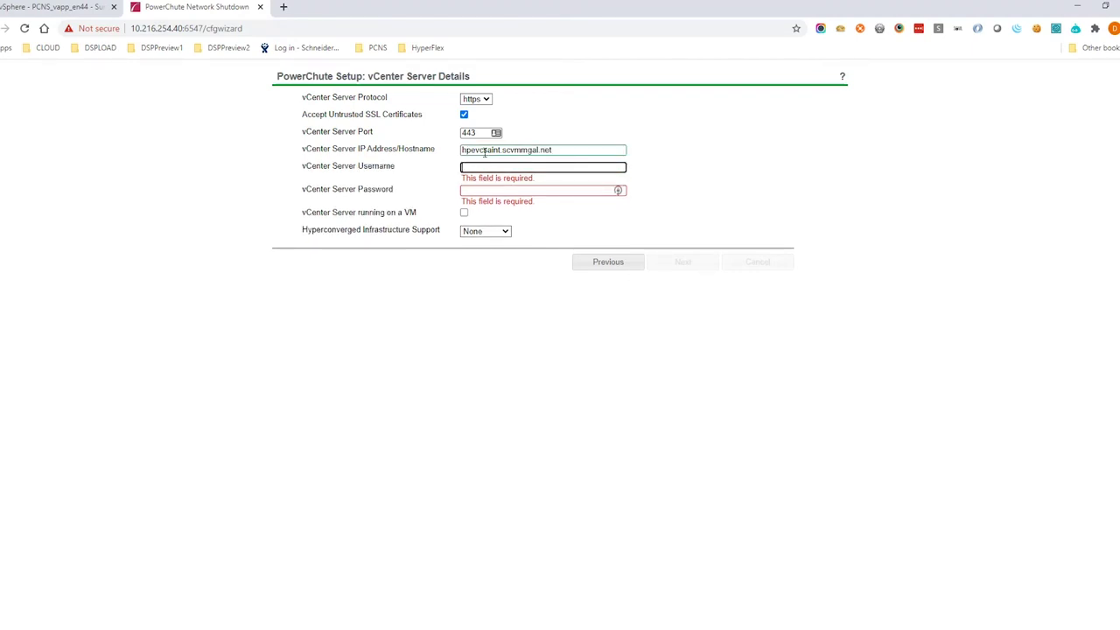
pyautogui.write('pcnsadmin')
pyautogui.press('Tab')
pyautogui.write('***')
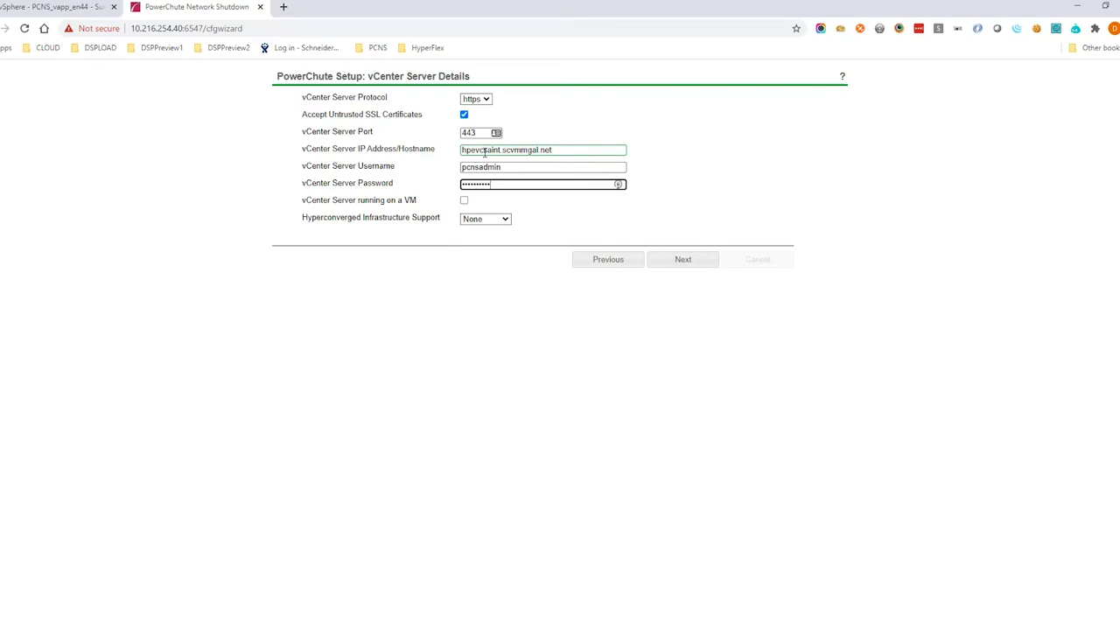
pyautogui.click(464, 200)
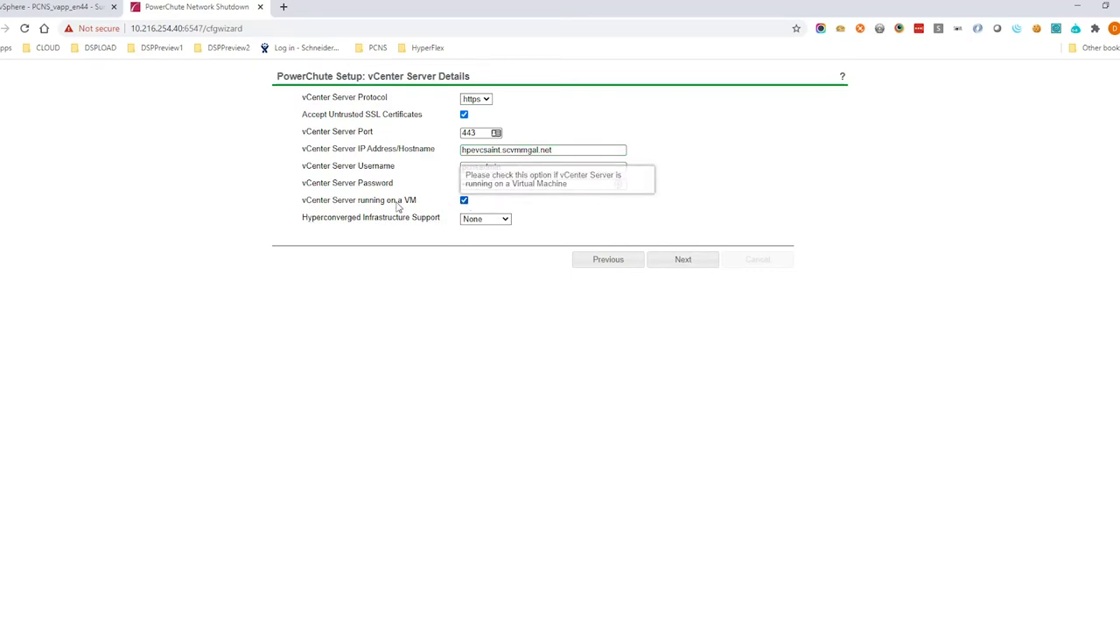
# Check the VCSAINT vCenter VM in vSphere, then select SimpliVity hyperconverged support and connect.
pyautogui.click(58, 7)
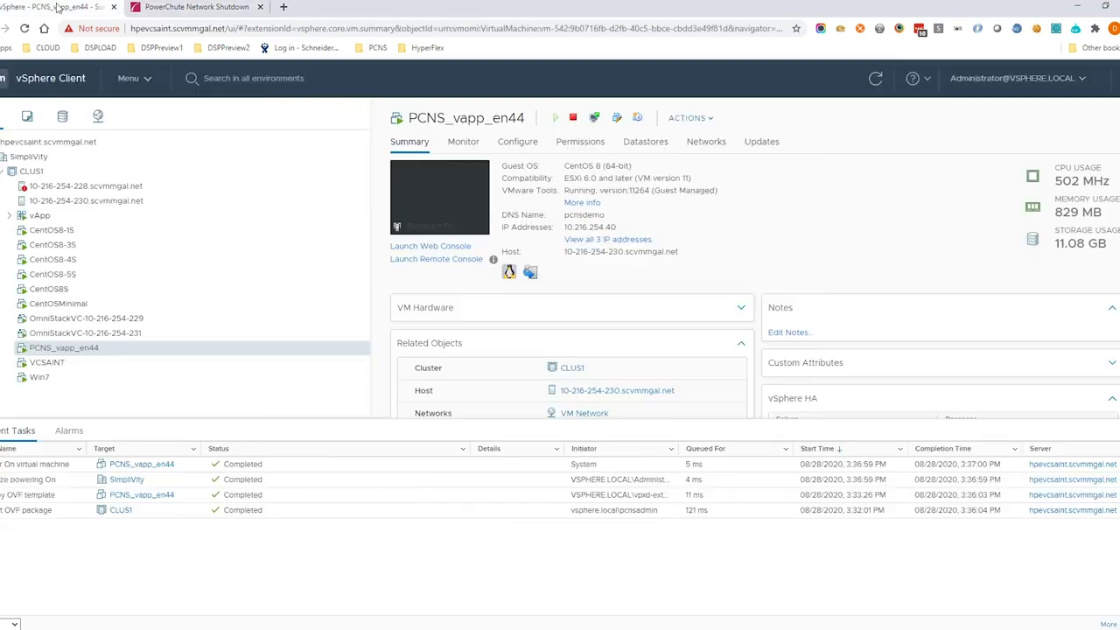
pyautogui.click(52, 363)
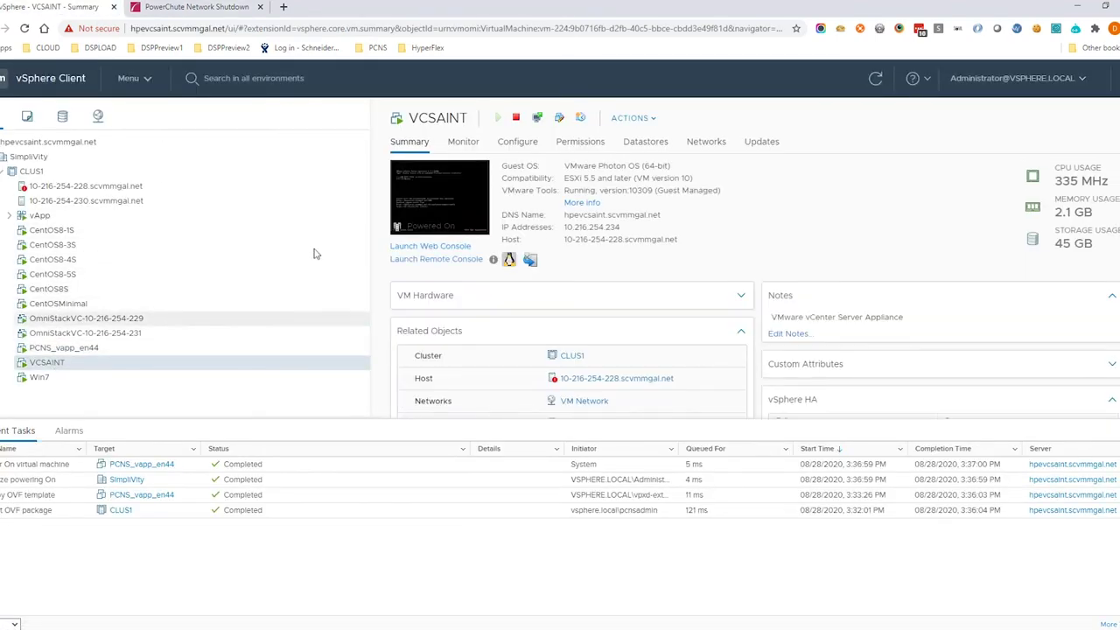
pyautogui.click(215, 8)
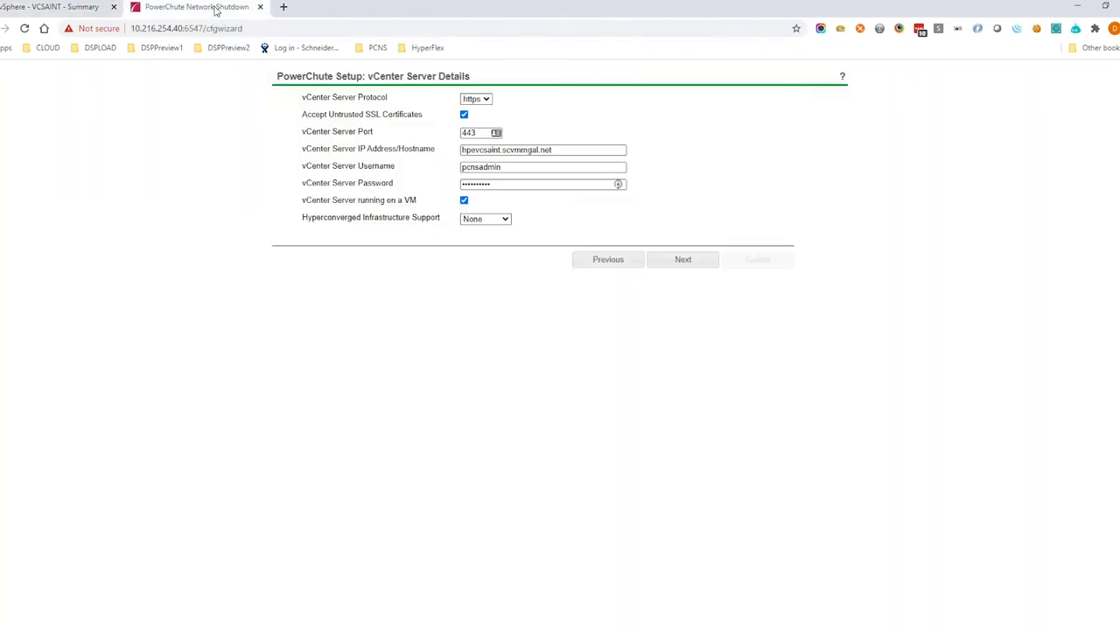
pyautogui.click(502, 221)
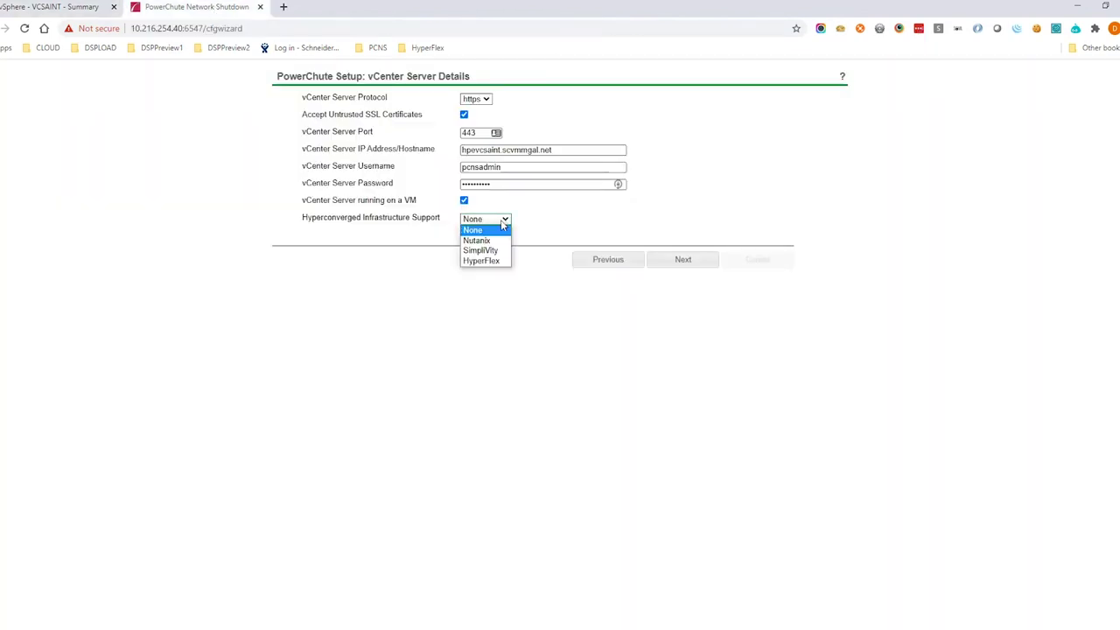
pyautogui.click(484, 251)
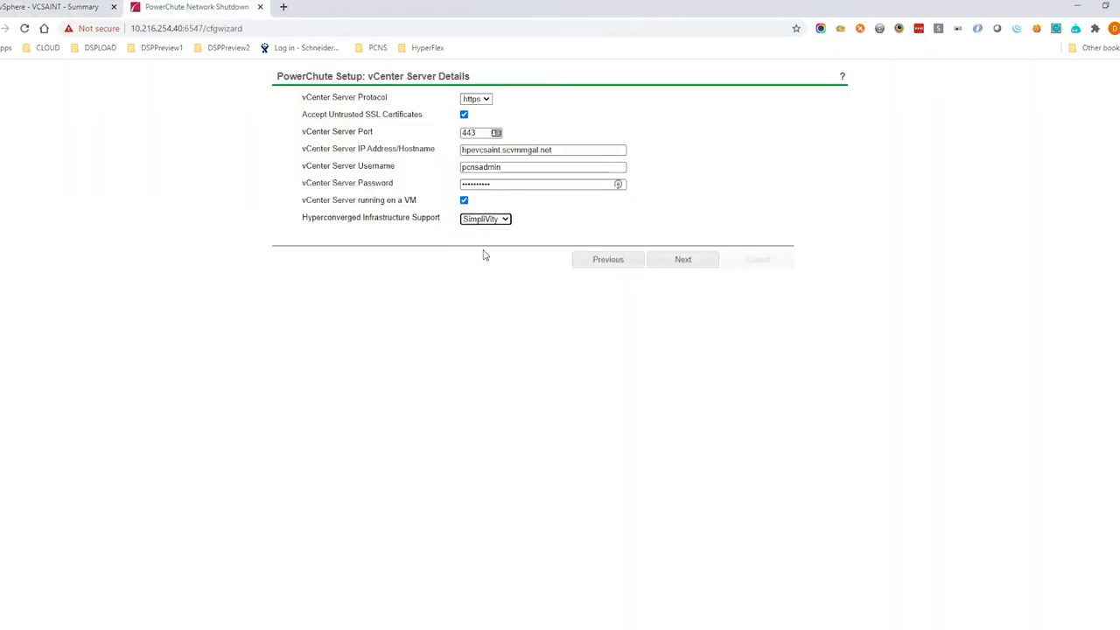
pyautogui.click(682, 265)
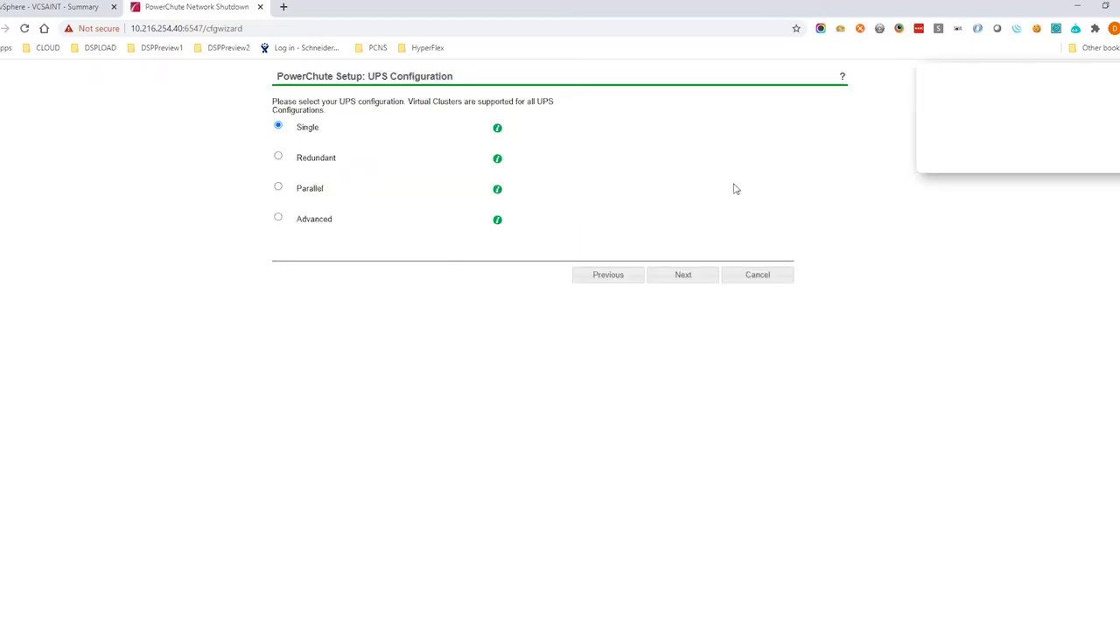
# Keep a single UPS and enter the NMC user name, password and authentication phrase.
pyautogui.click(681, 276)
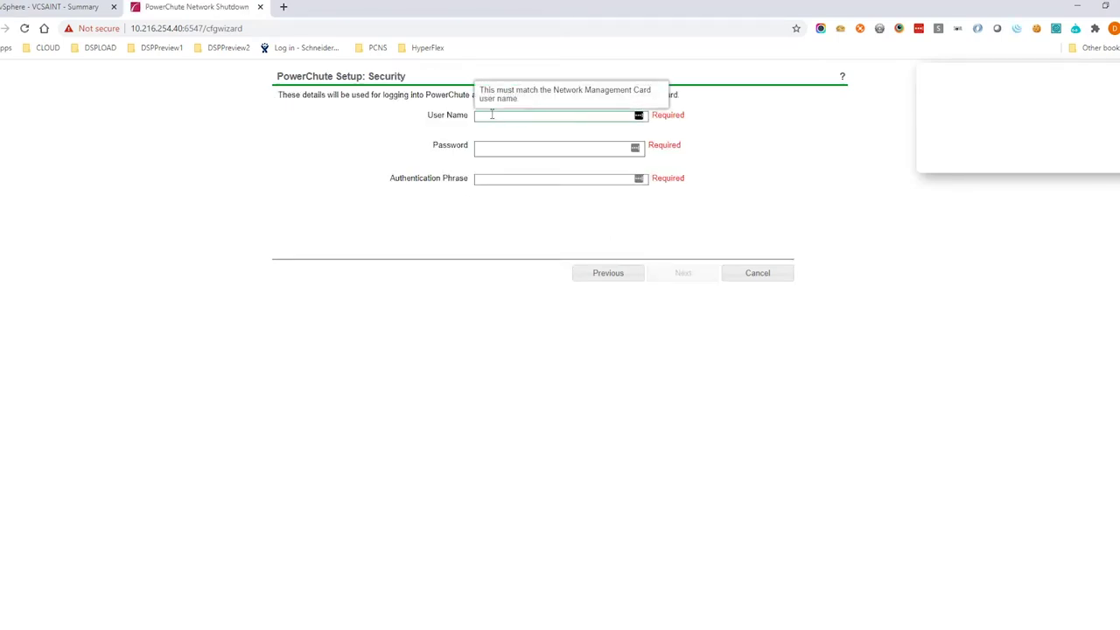
pyautogui.click(492, 114)
pyautogui.write('apc')
pyautogui.press('Tab')
pyautogui.write('a')
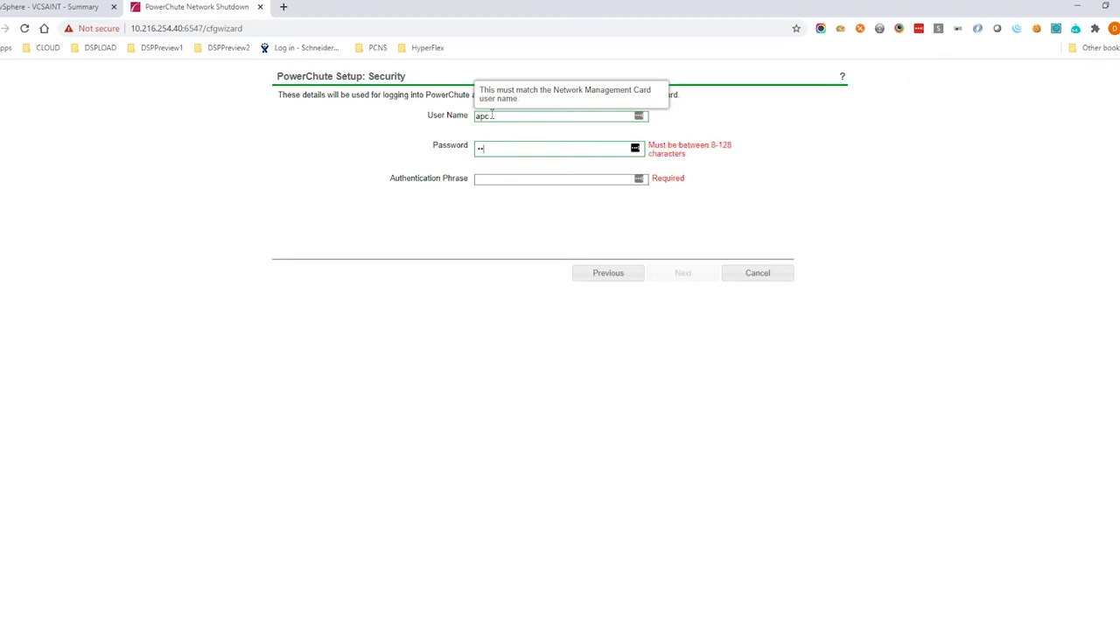
pyautogui.write('••')
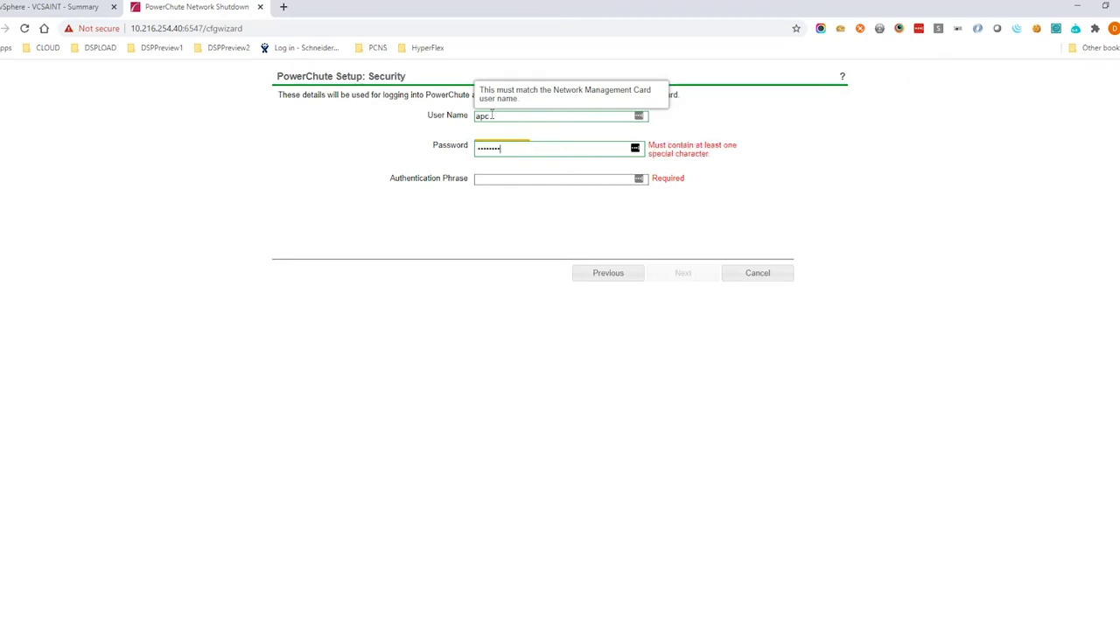
pyautogui.write('!')
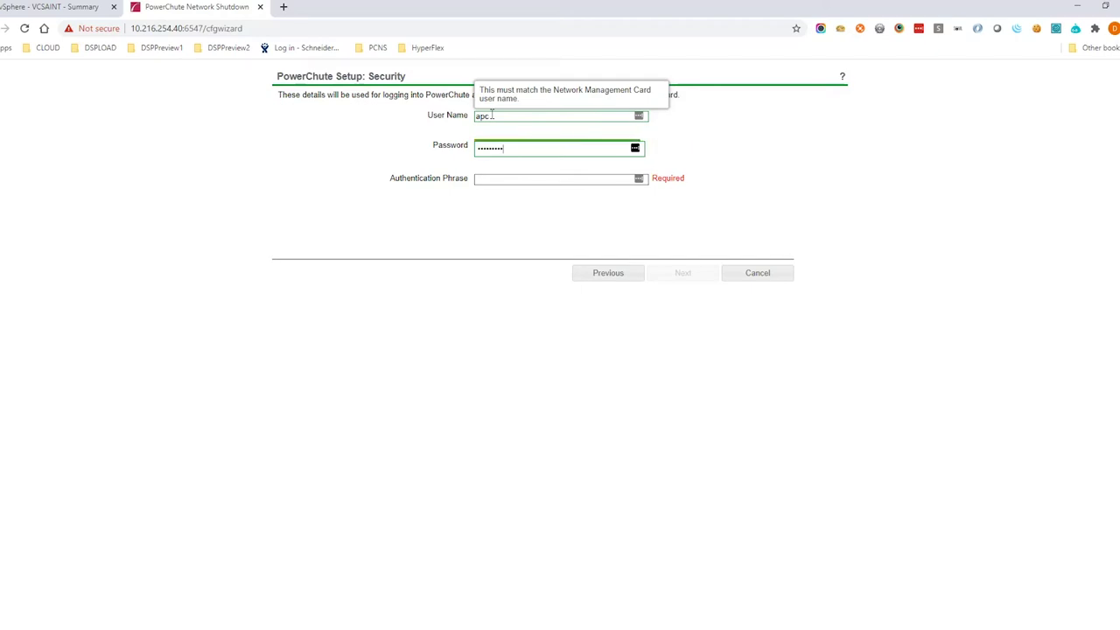
pyautogui.click(498, 179)
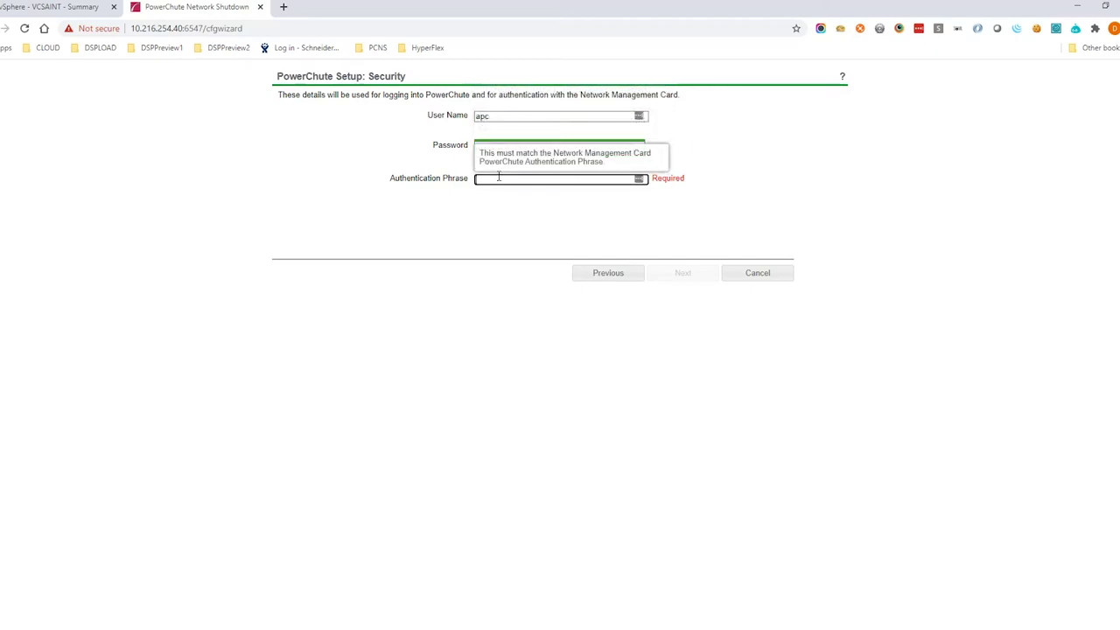
pyautogui.write('admin user')
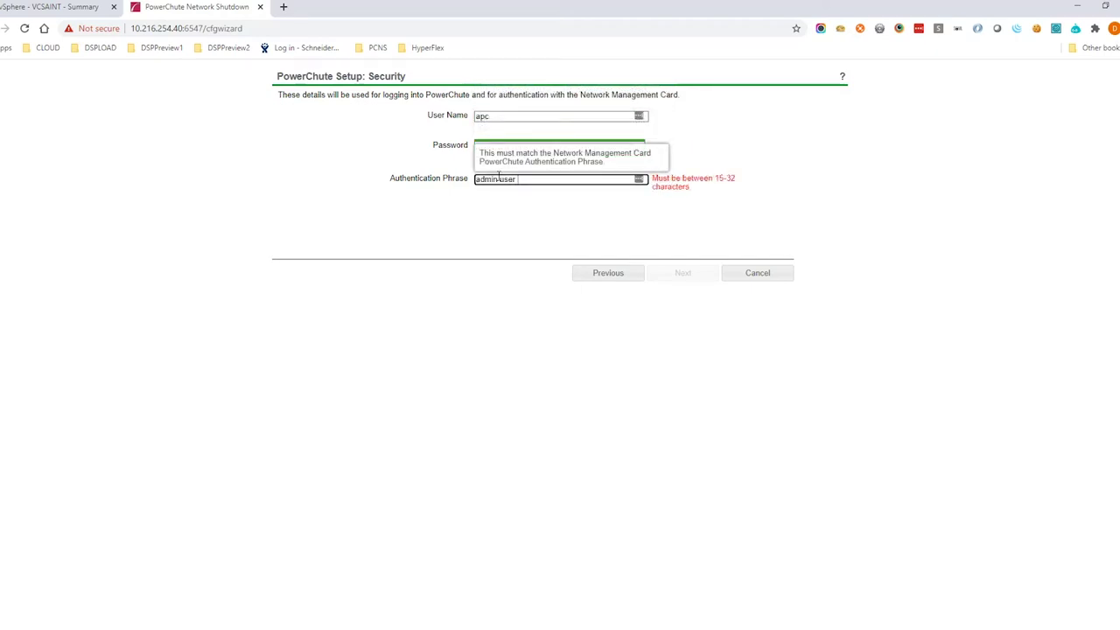
pyautogui.write(' phrase')
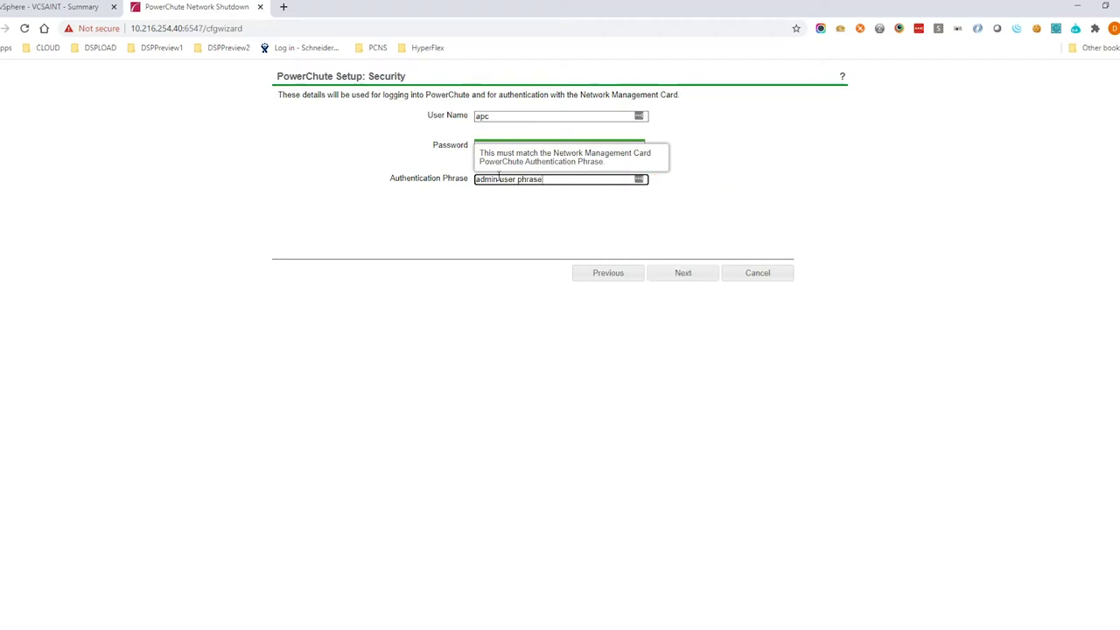
pyautogui.click(676, 278)
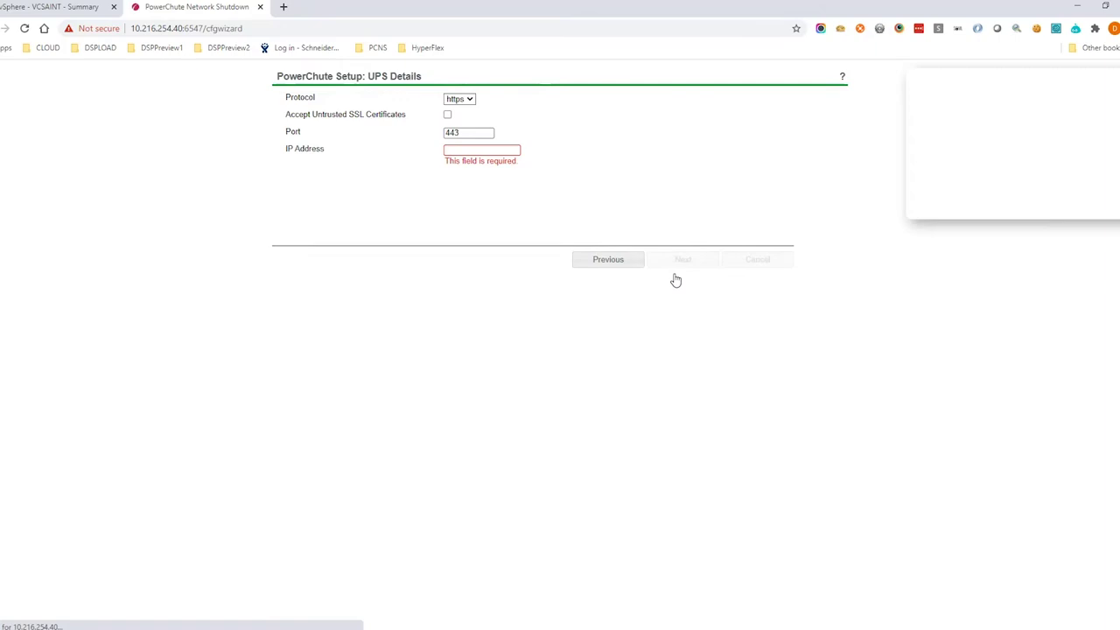
# Register with the management card at 10.216.254.22 over http and apply the confirmed settings.
pyautogui.moveTo(510, 108)
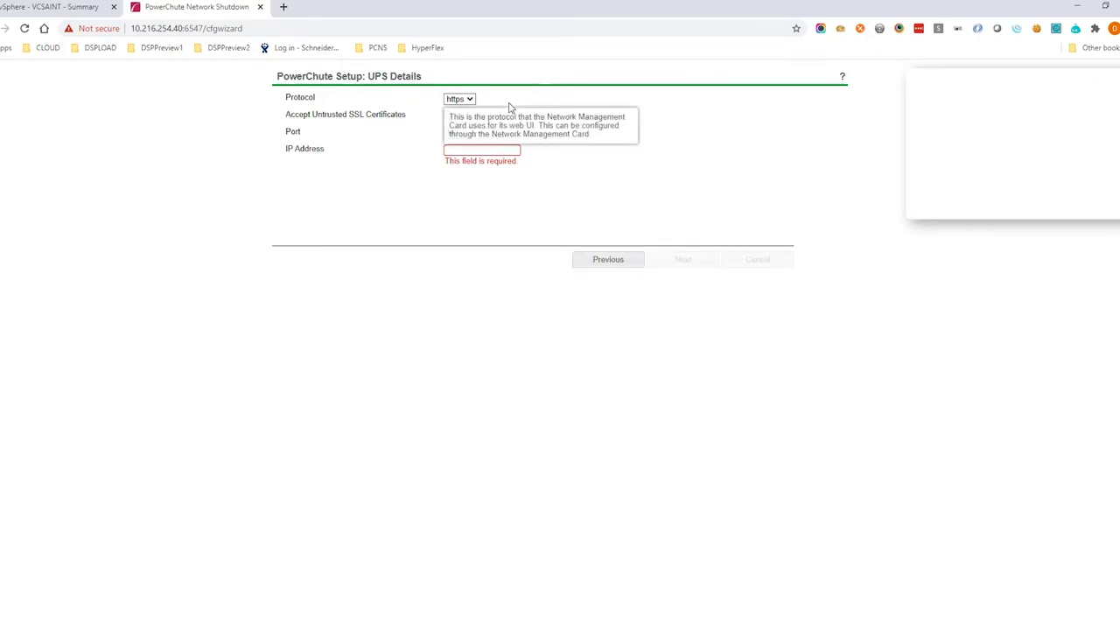
pyautogui.click(471, 102)
pyautogui.click(456, 111)
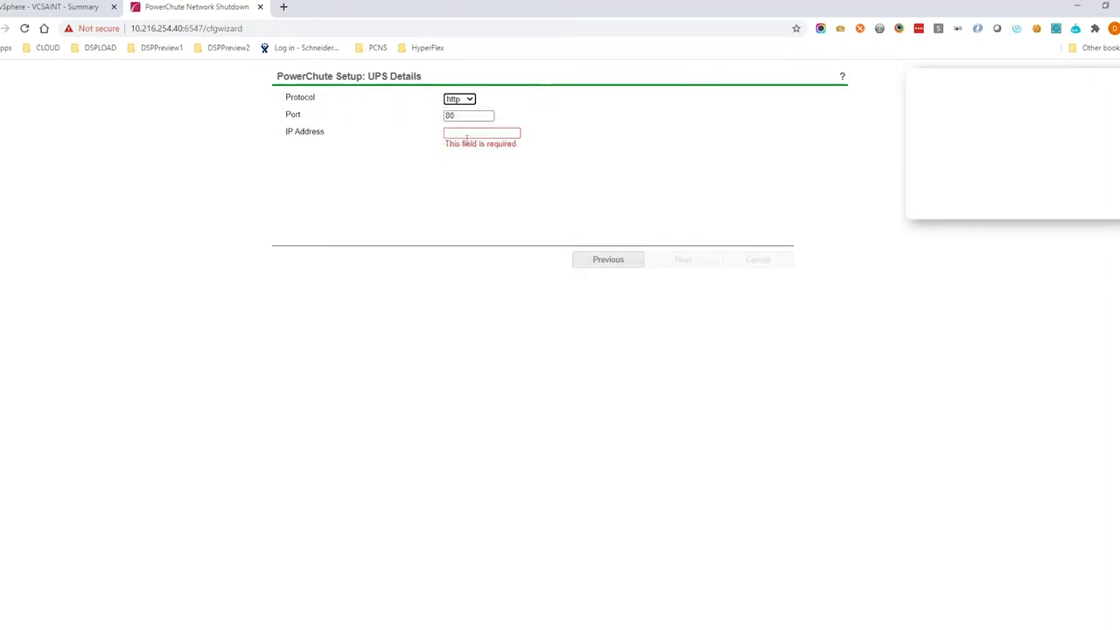
pyautogui.click(472, 130)
pyautogui.write('10')
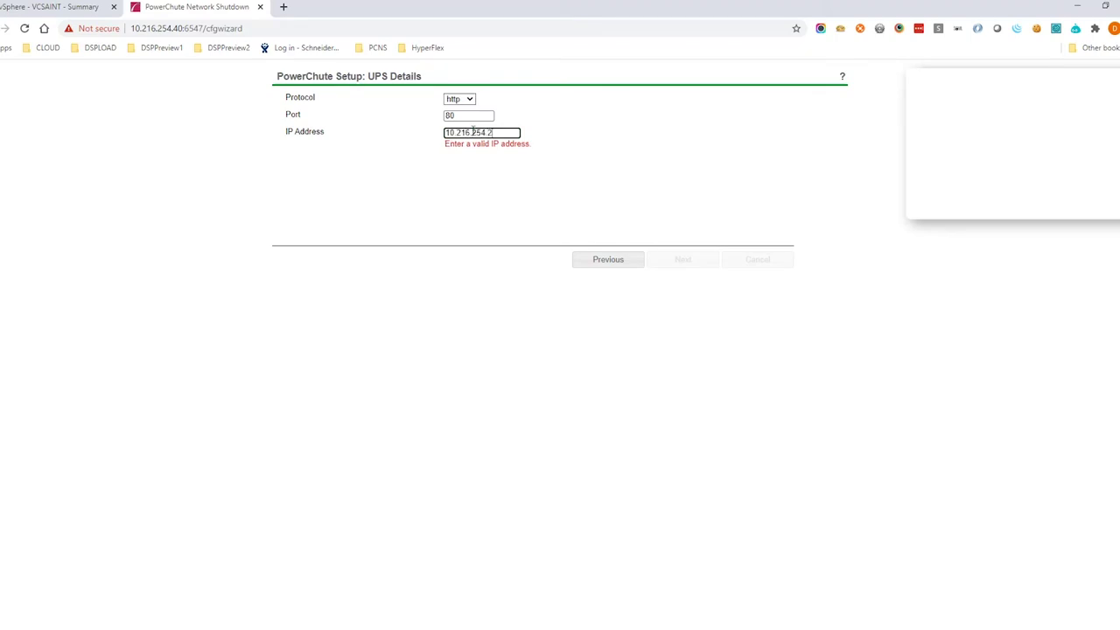
pyautogui.write('.216.254.2')
pyautogui.click(658, 261)
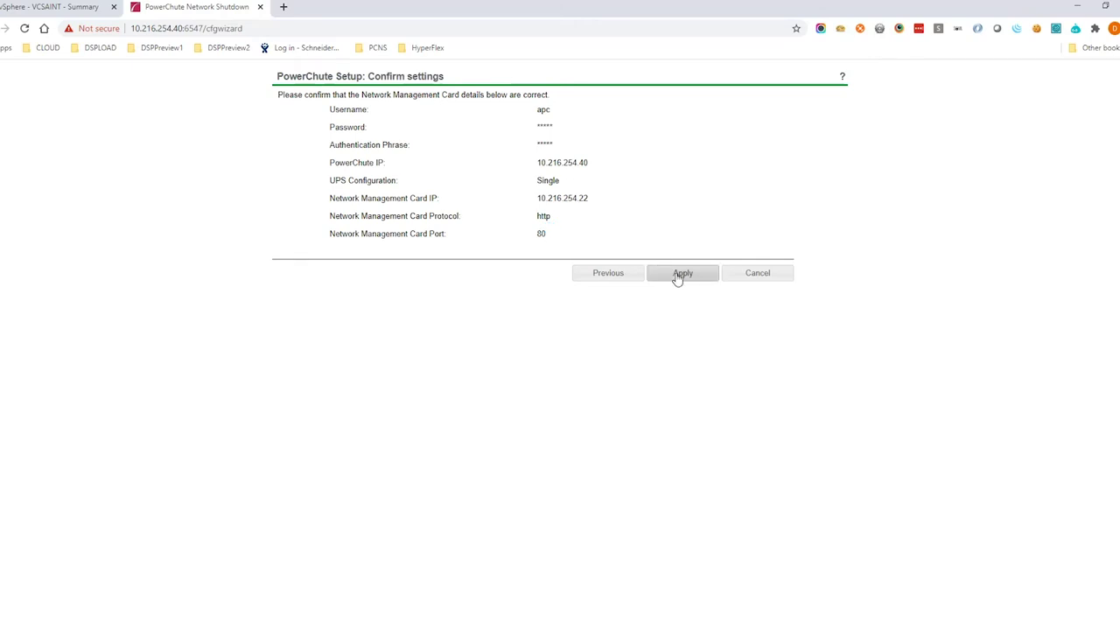
pyautogui.click(681, 274)
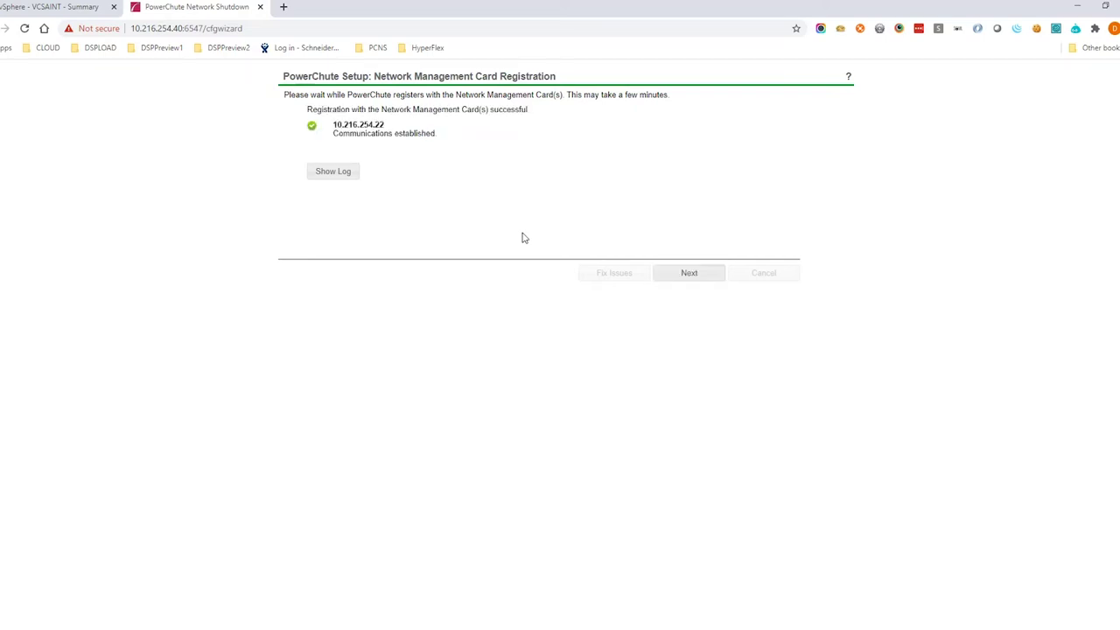
pyautogui.click(679, 272)
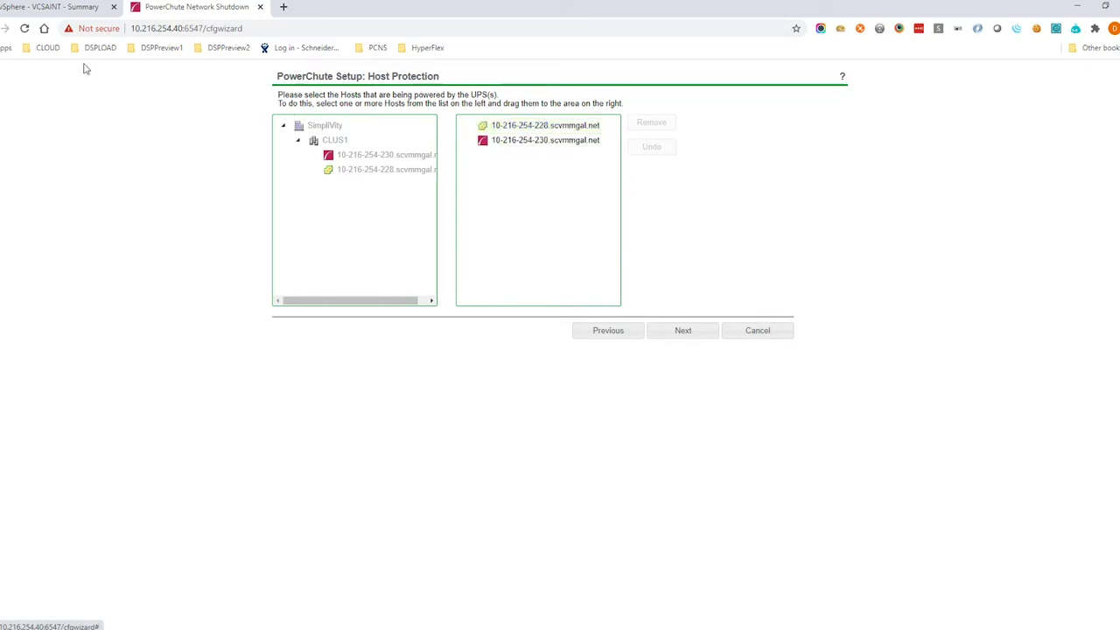
pyautogui.click(60, 10)
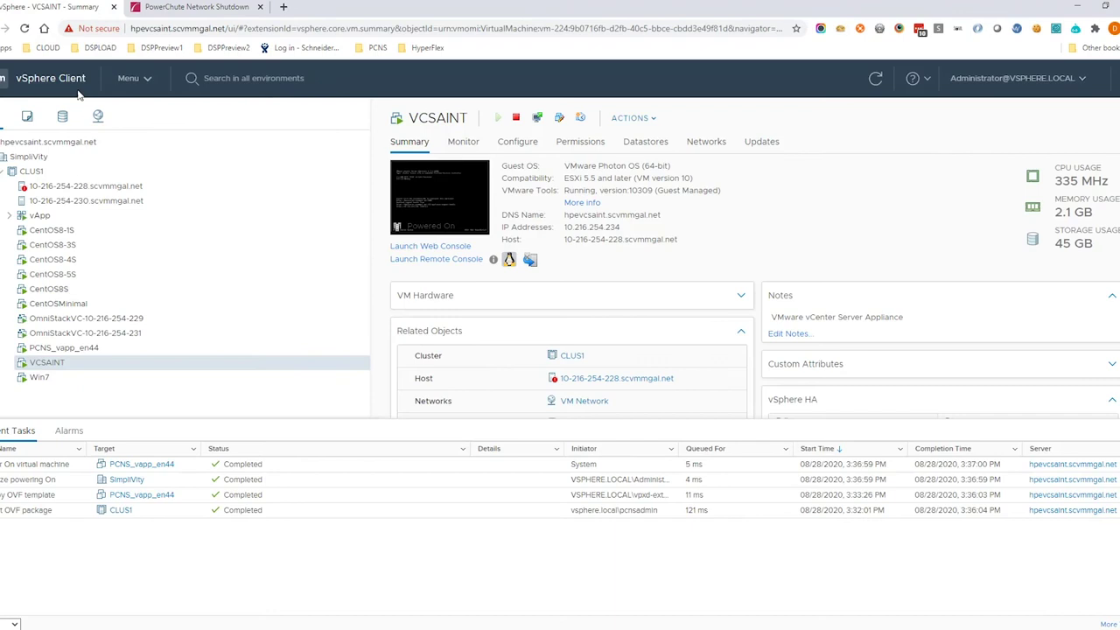
pyautogui.click(88, 200)
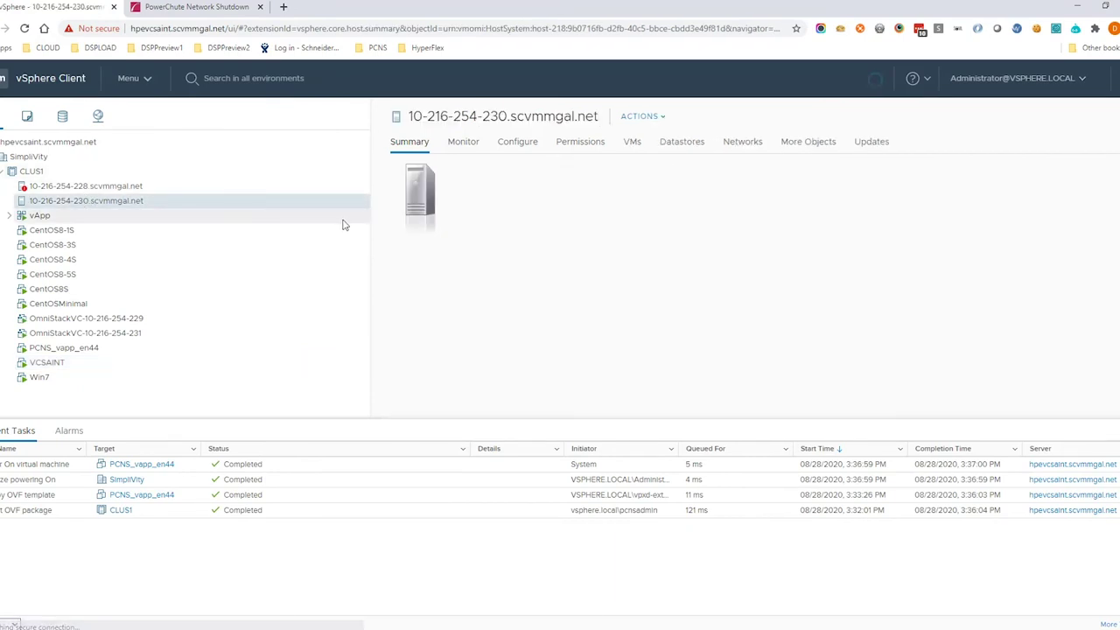
pyautogui.click(631, 142)
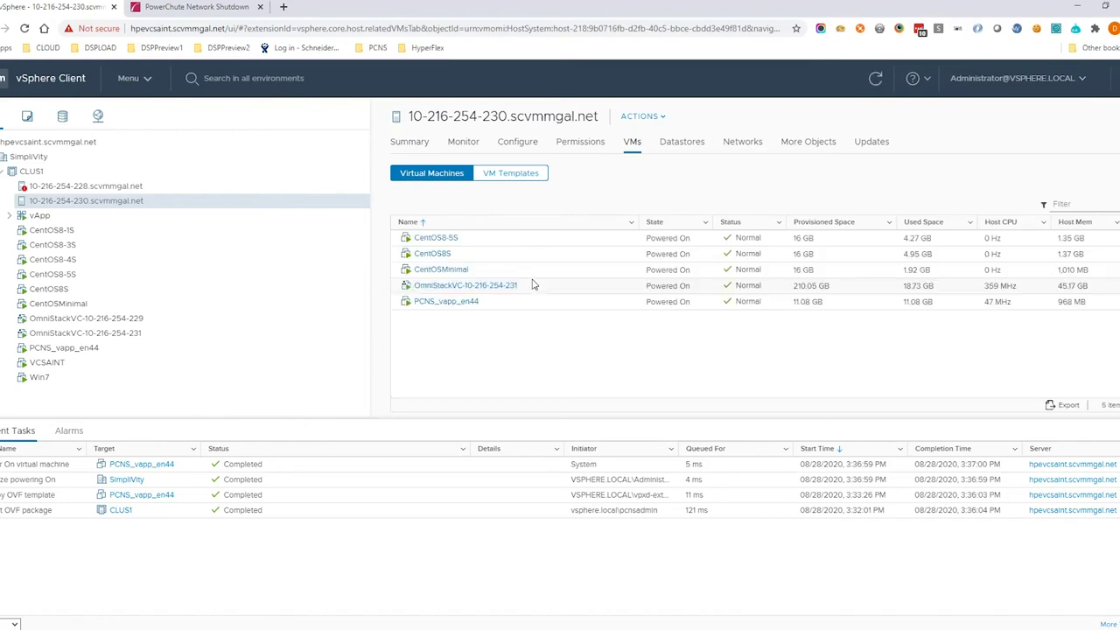
pyautogui.click(138, 186)
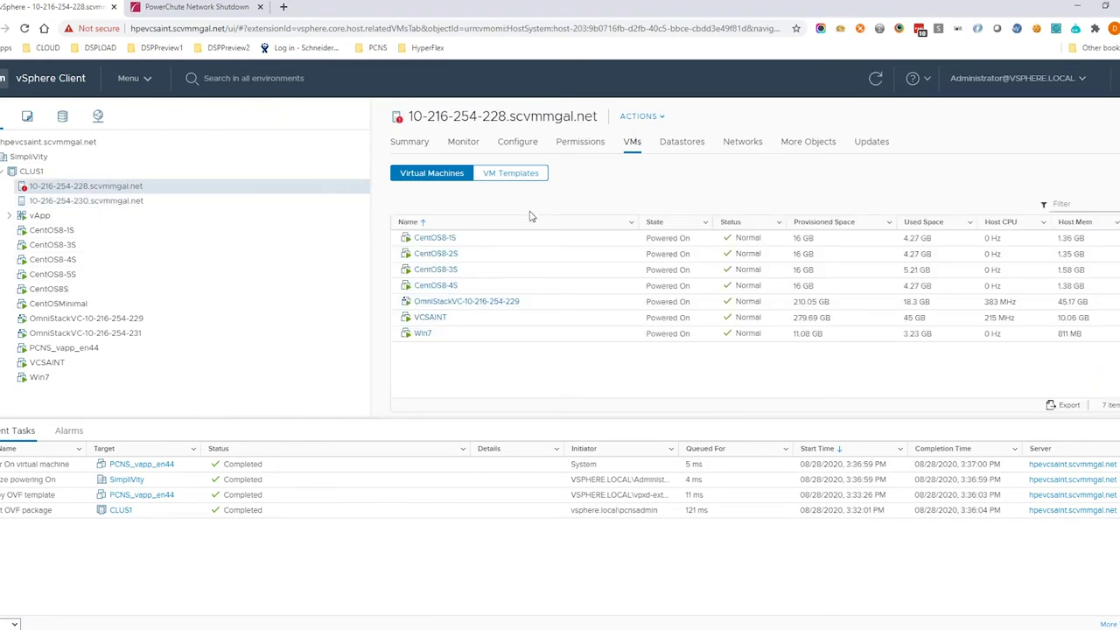
pyautogui.click(201, 9)
pyautogui.click(677, 329)
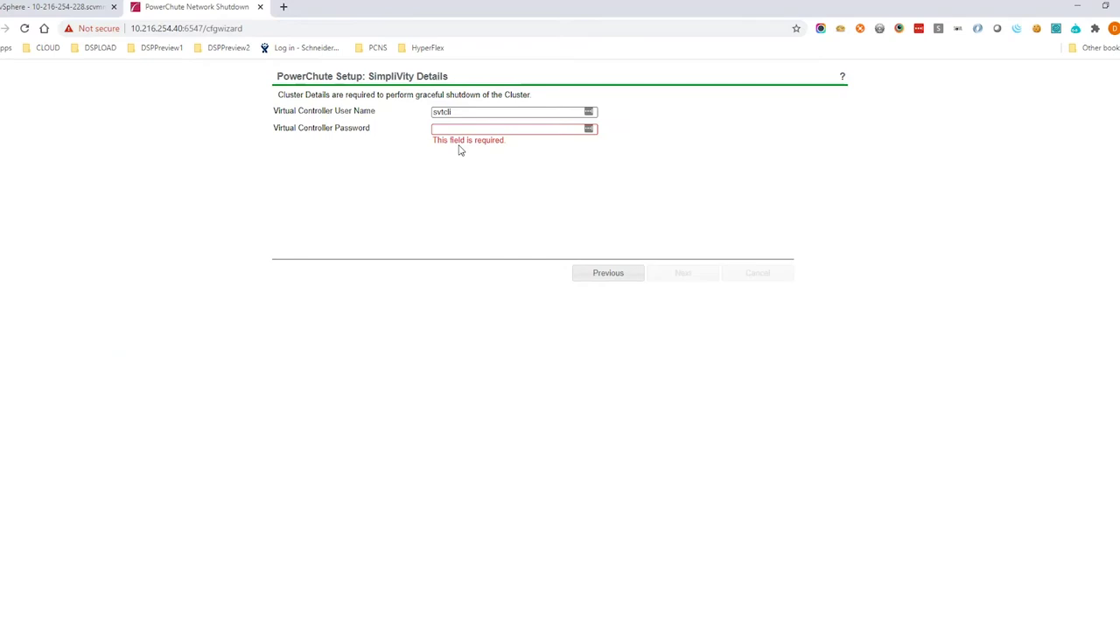
# Enter the SimpliVity virtual controller password and submit the cluster credentials.
pyautogui.click(481, 127)
pyautogui.write('•••')
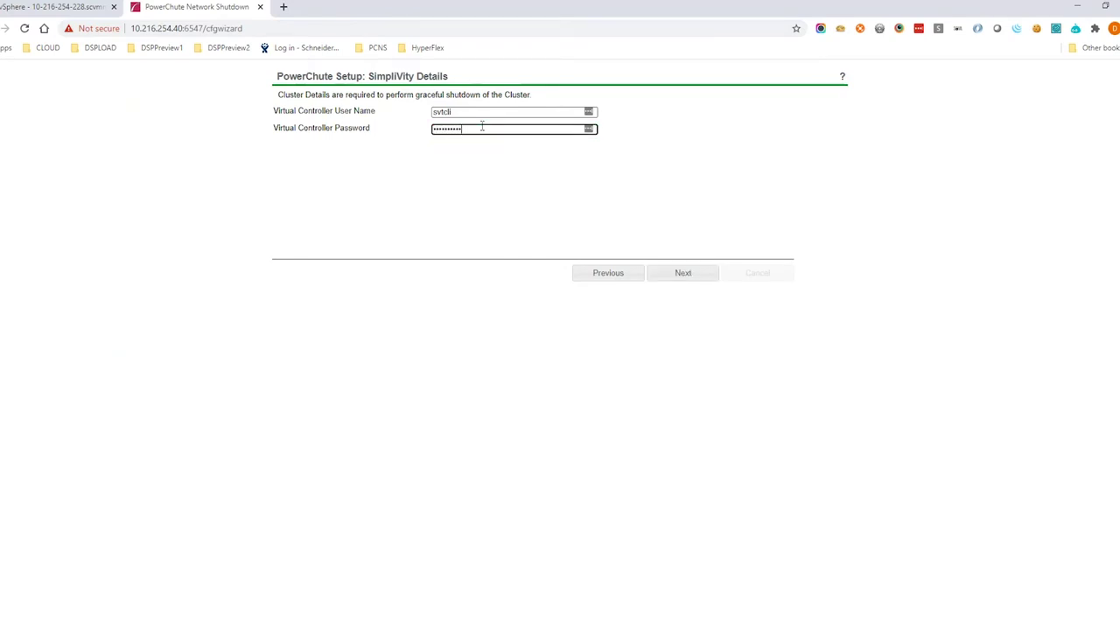
pyautogui.click(680, 273)
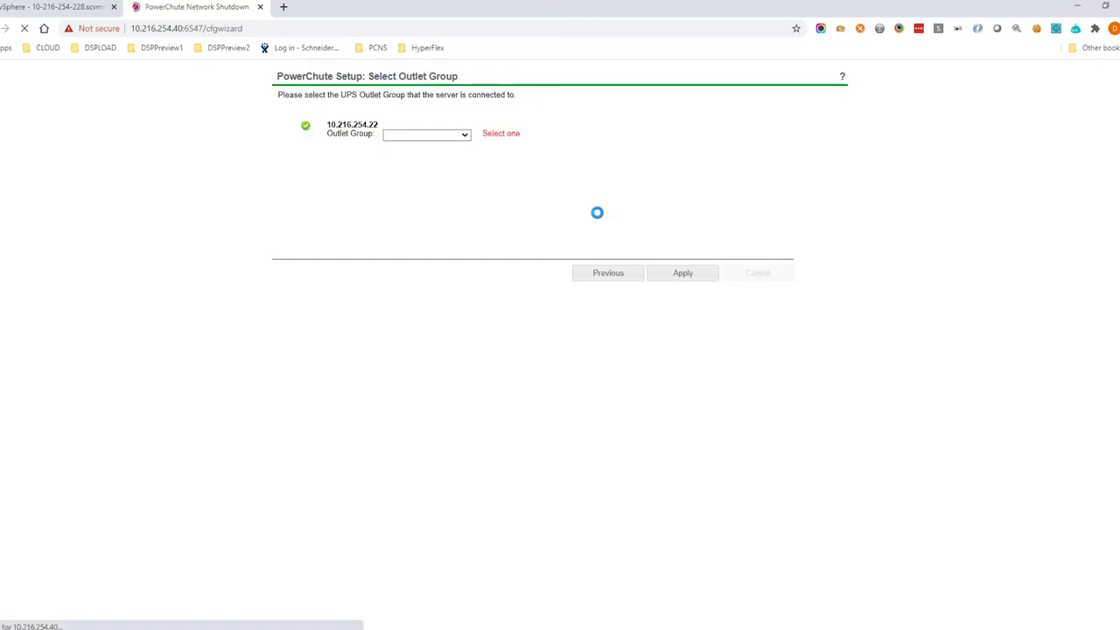
# Register PowerChute with outlet group UPSOutLetGrp2.
pyautogui.click(406, 138)
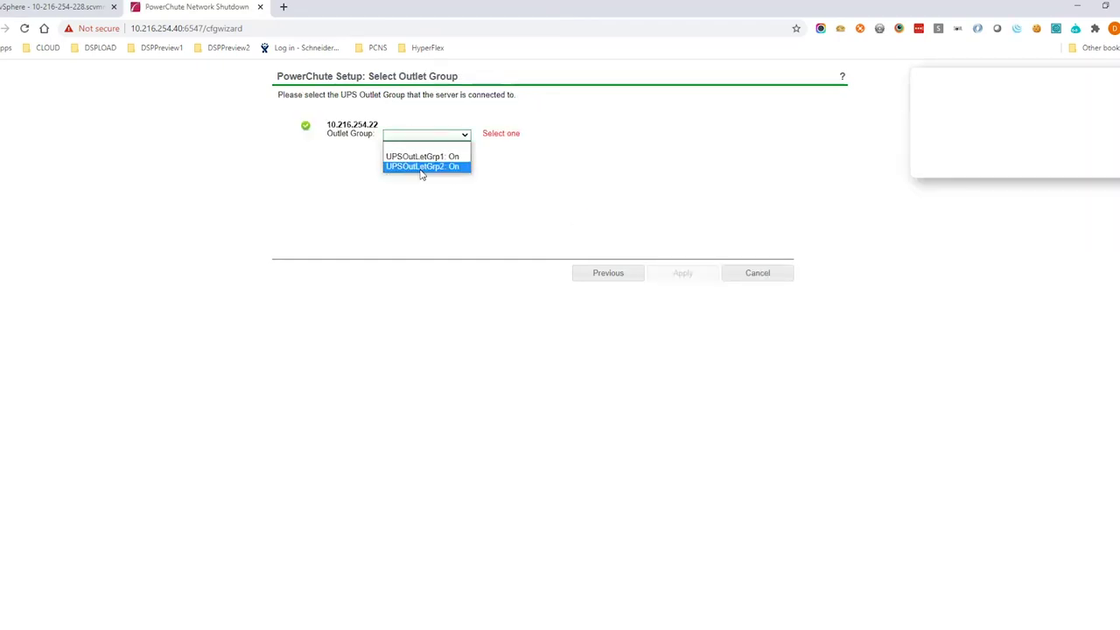
pyautogui.click(421, 166)
pyautogui.click(682, 272)
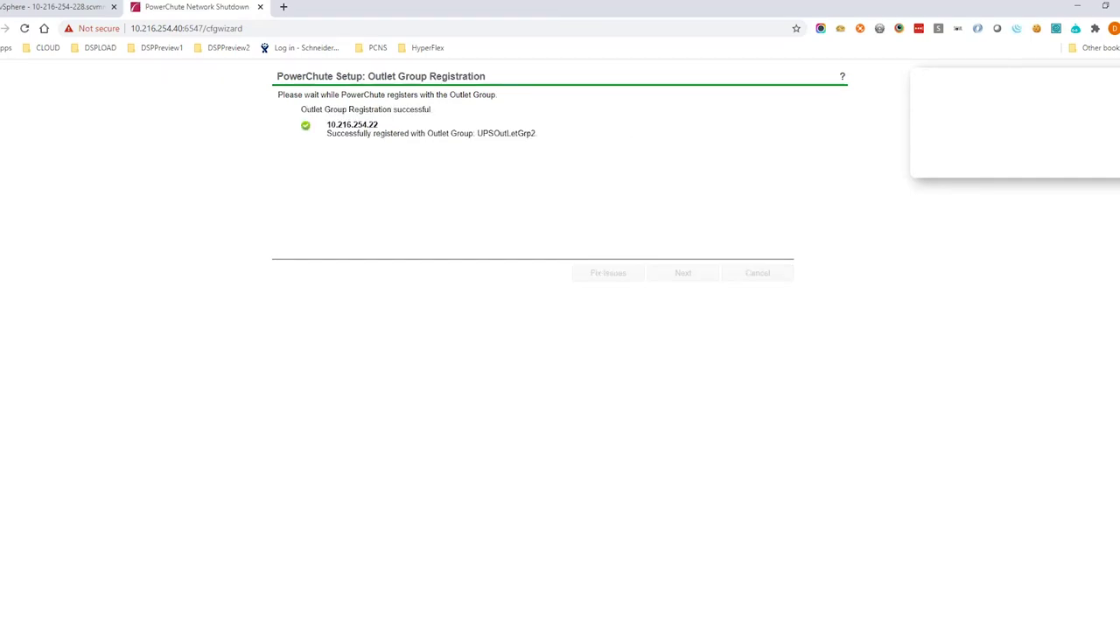
# Enable automatic VM/vApp startup and set the VM shutdown duration to 60 seconds.
pyautogui.click(681, 272)
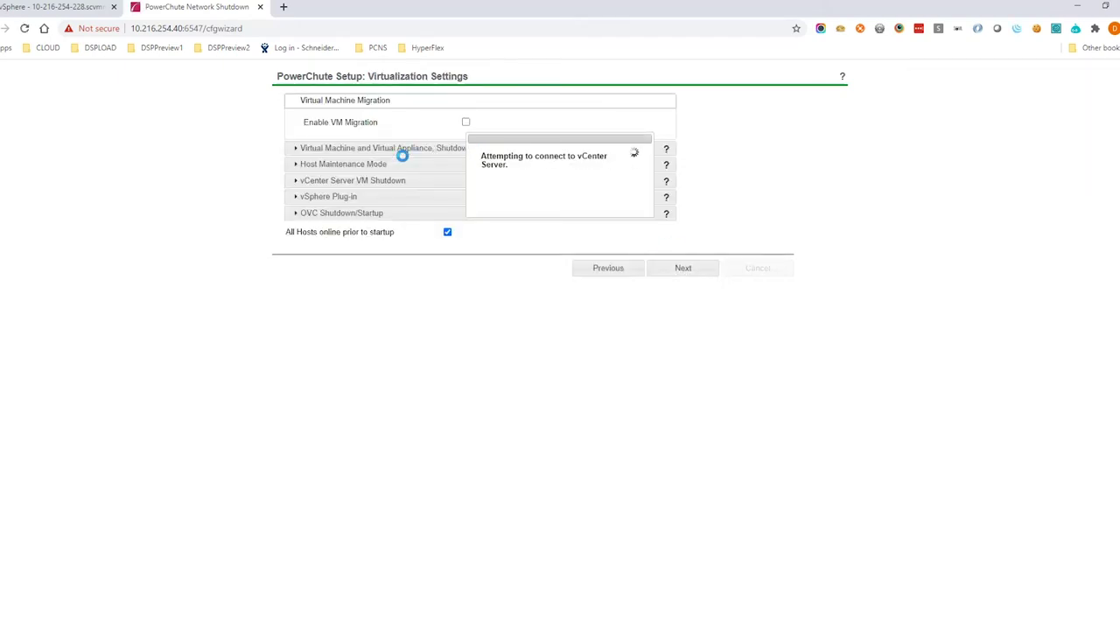
pyautogui.click(428, 148)
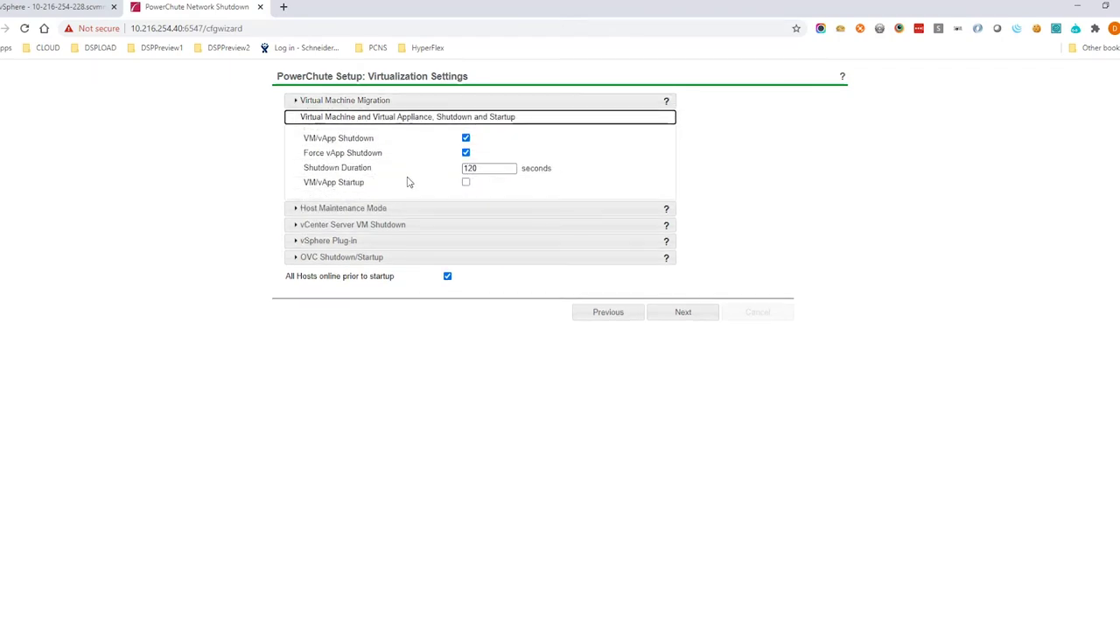
pyautogui.click(465, 182)
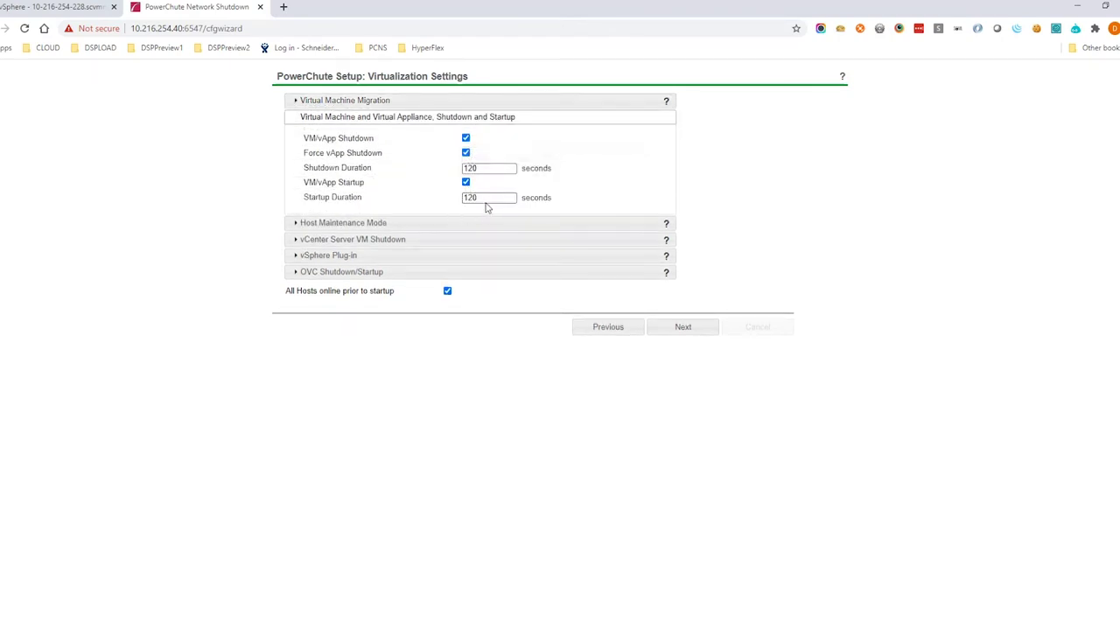
pyautogui.moveTo(482, 167); pyautogui.dragTo(439, 170)
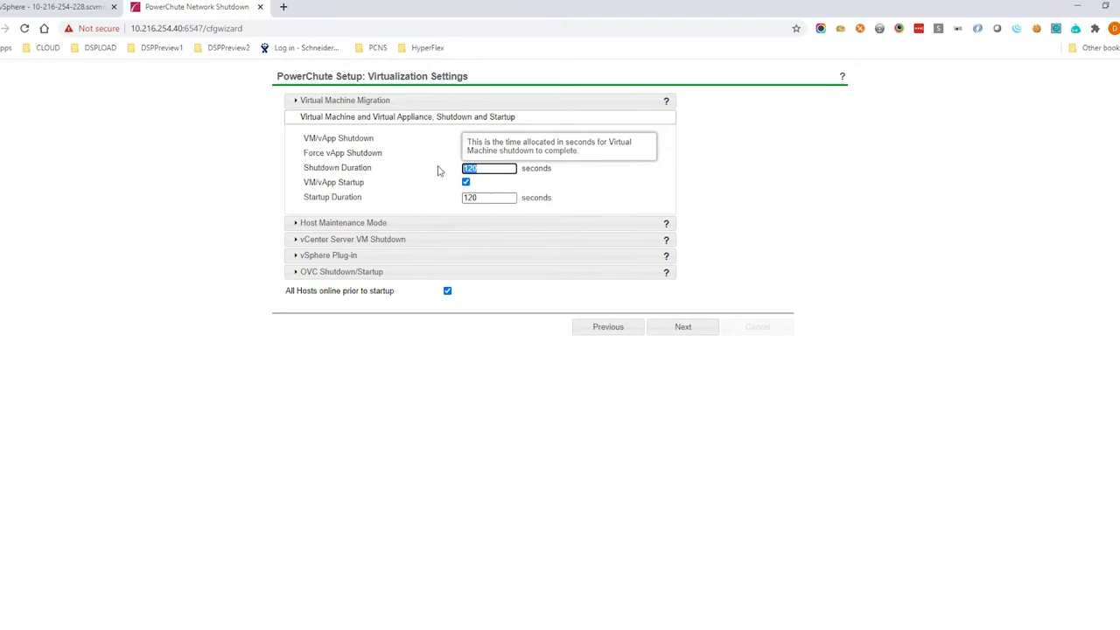
pyautogui.write('60')
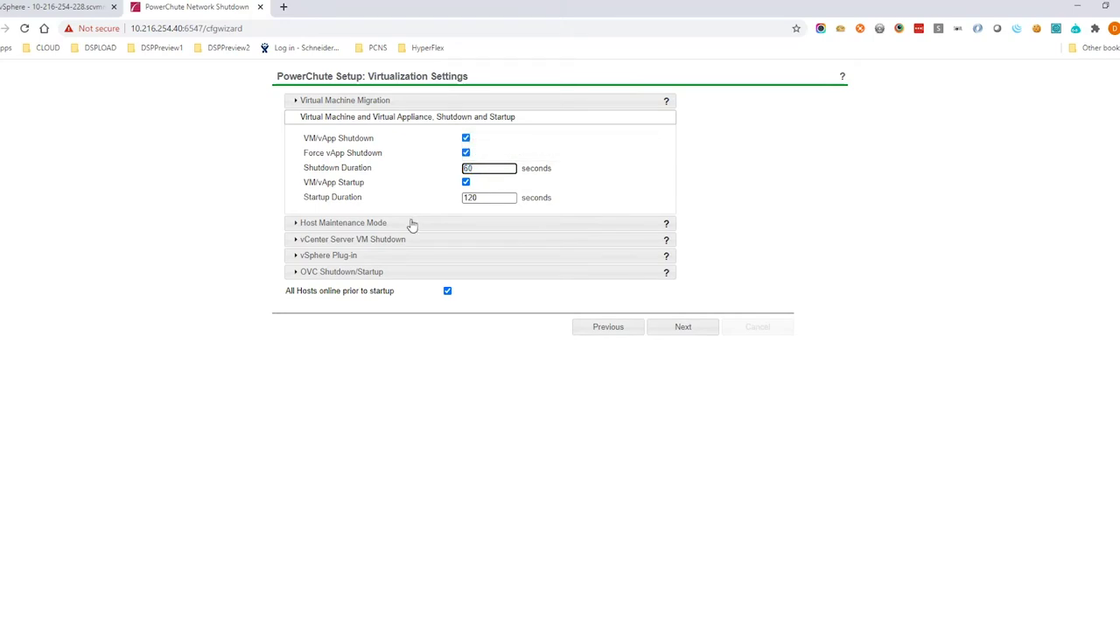
# Set the host maintenance mode timeout to 30 seconds, review the vCenter and OVC settings, and save.
pyautogui.click(412, 223)
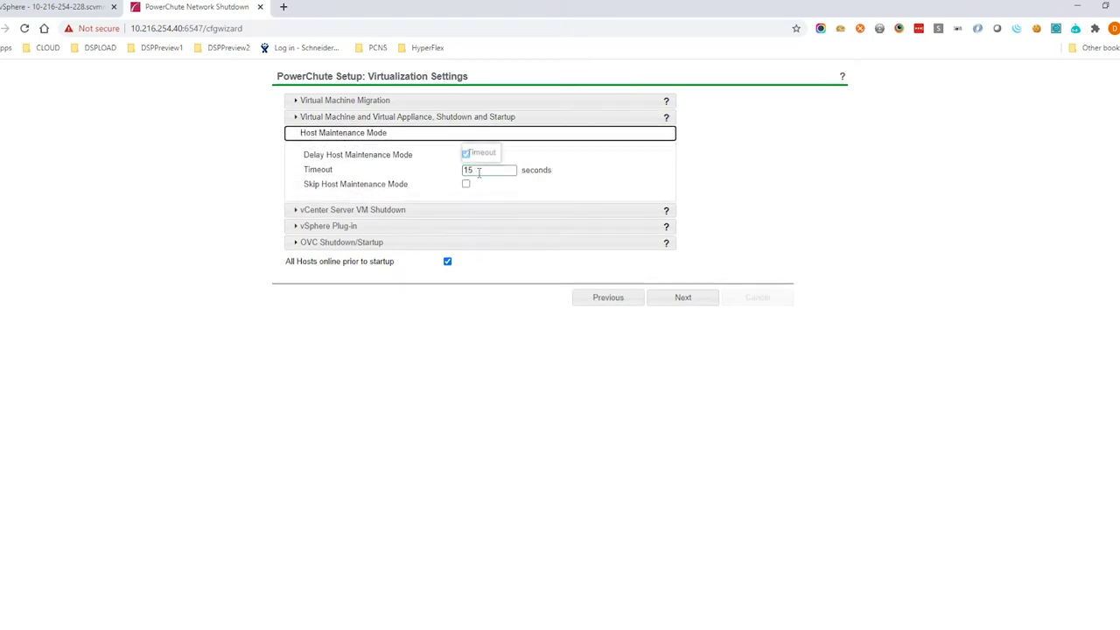
pyautogui.moveTo(477, 170); pyautogui.dragTo(437, 171)
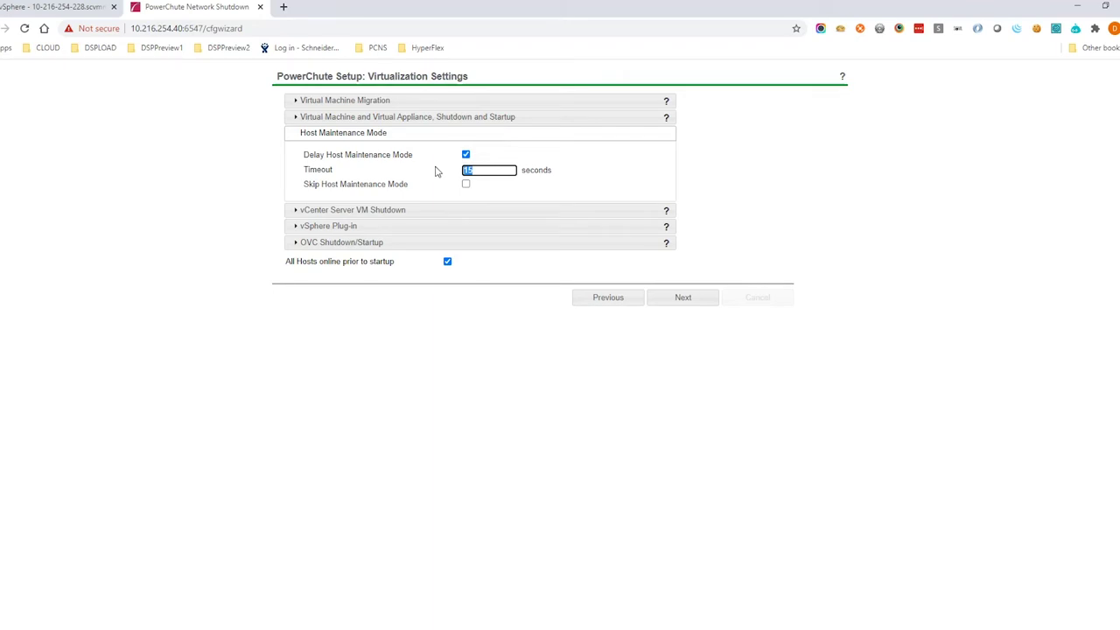
pyautogui.write('30')
pyautogui.click(400, 210)
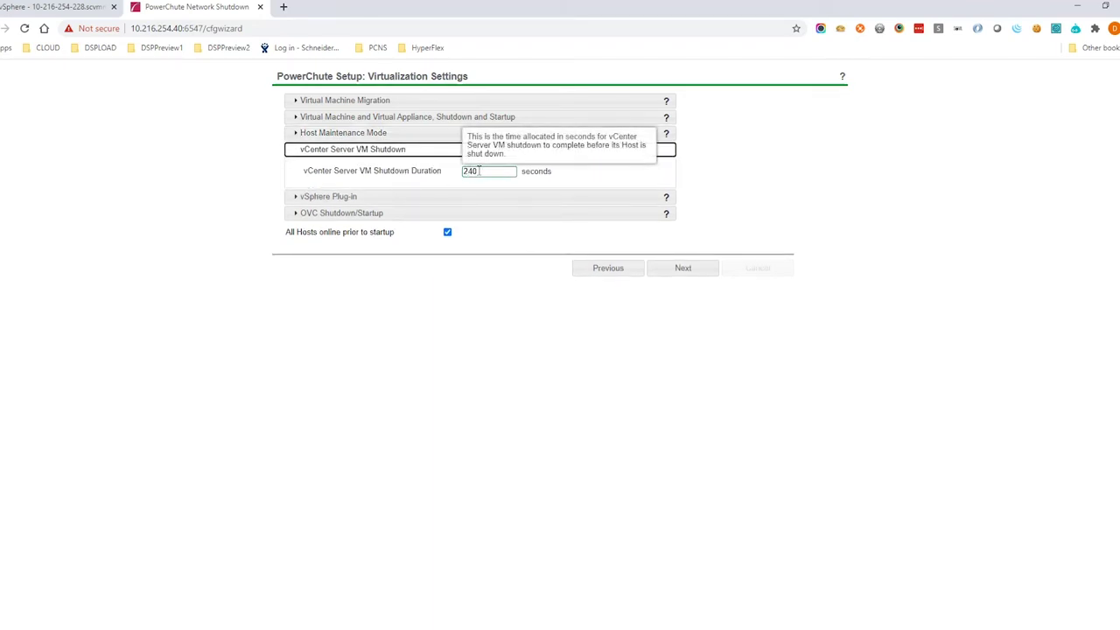
pyautogui.click(379, 215)
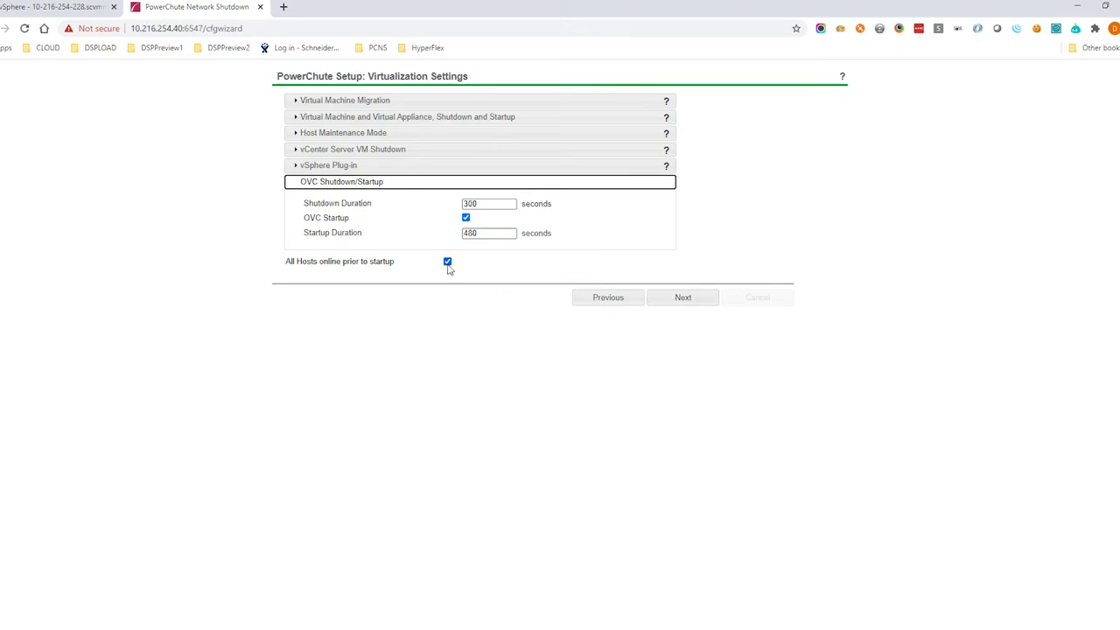
pyautogui.moveTo(448, 268)
pyautogui.click(674, 300)
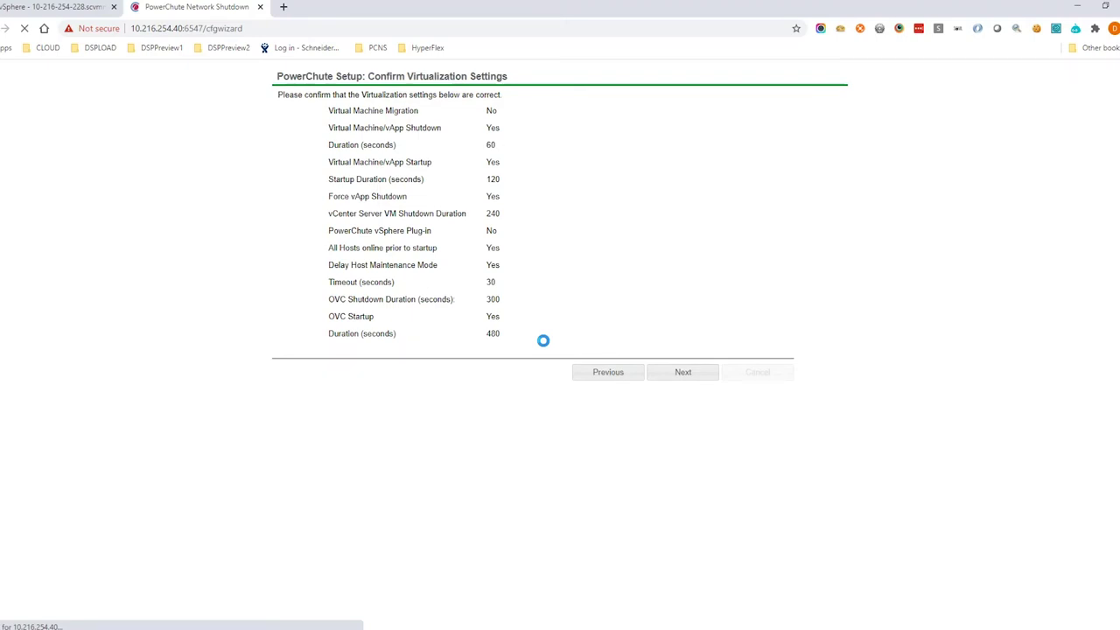
# Accept the virtualization summary, choose 'Do not turn off the UPS', and finish the wizard.
pyautogui.click(680, 378)
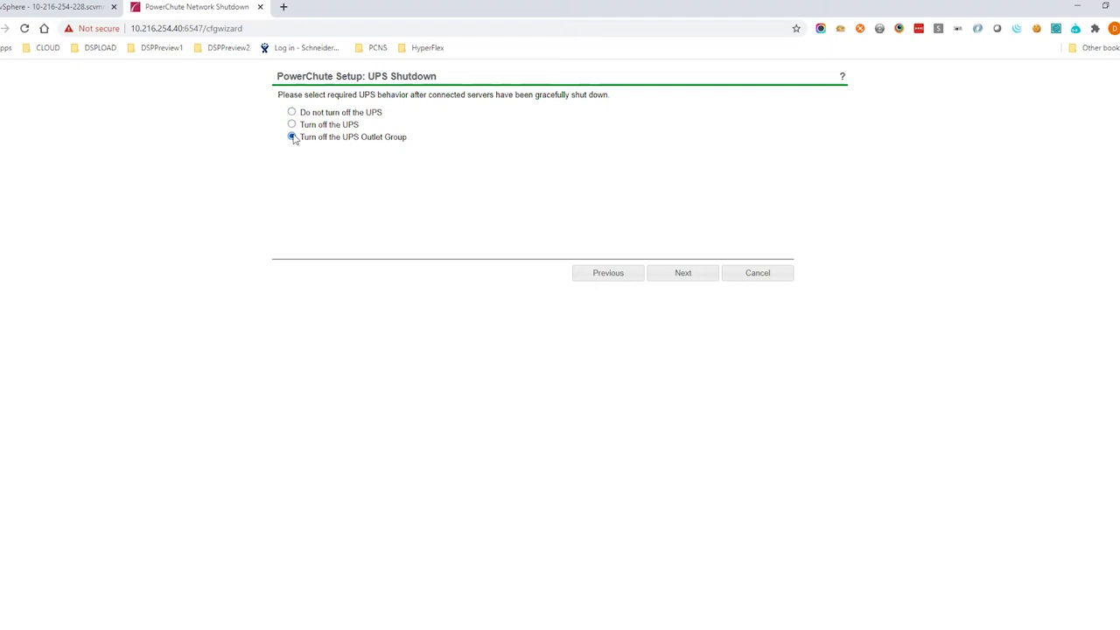
pyautogui.click(292, 112)
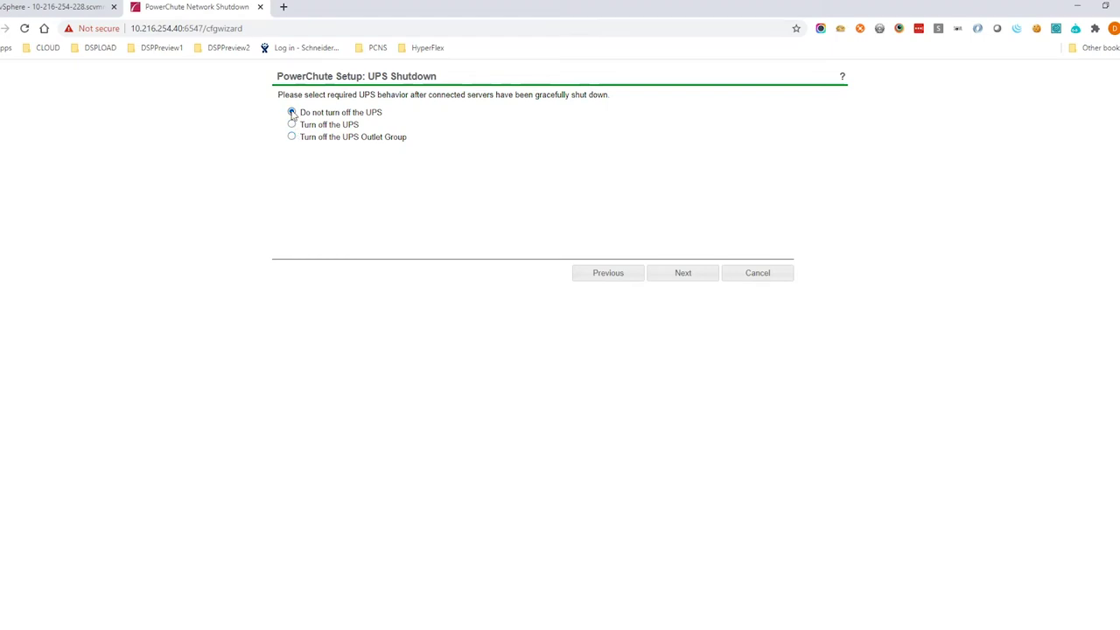
pyautogui.click(673, 281)
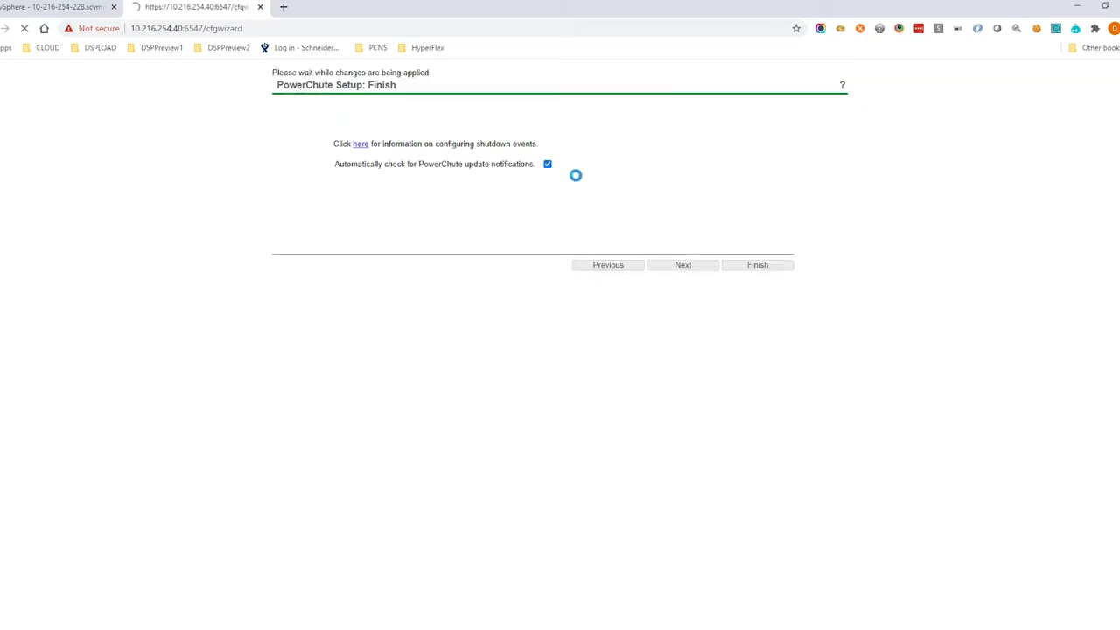
pyautogui.click(741, 268)
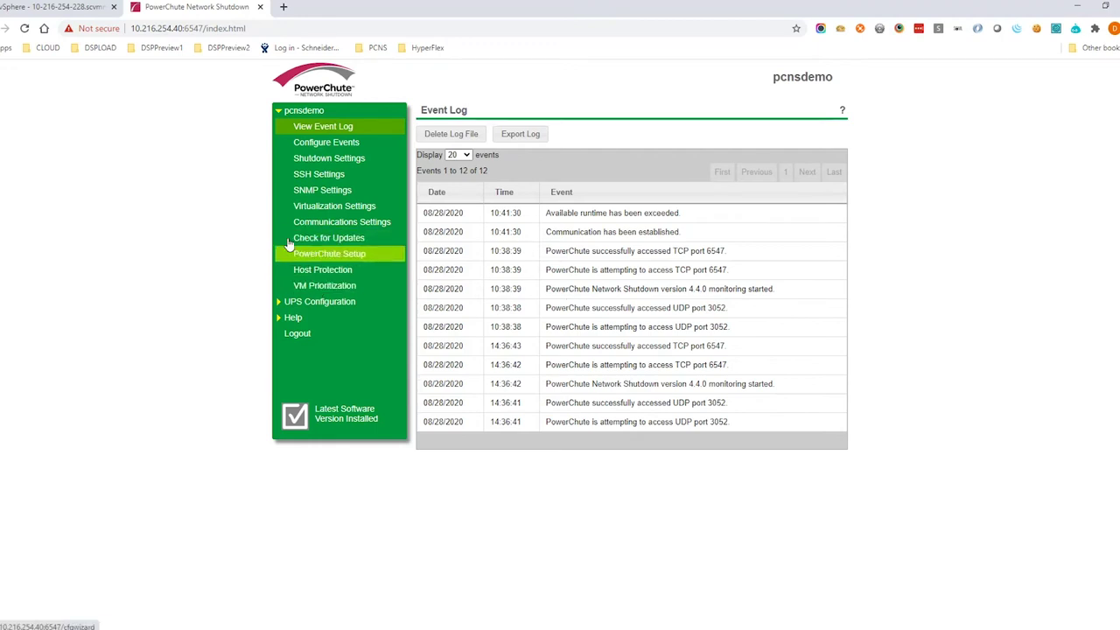
# Enable shutdown on the UPS On Battery event with a 30-second delay, then show Run Command settings.
pyautogui.click(321, 146)
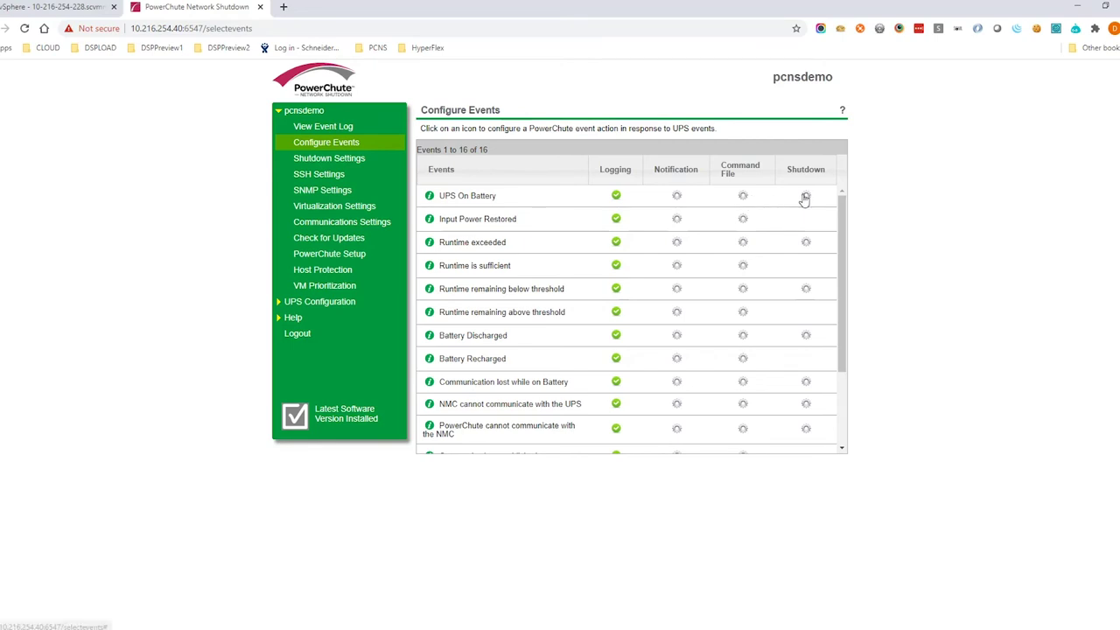
pyautogui.click(805, 197)
pyautogui.click(528, 223)
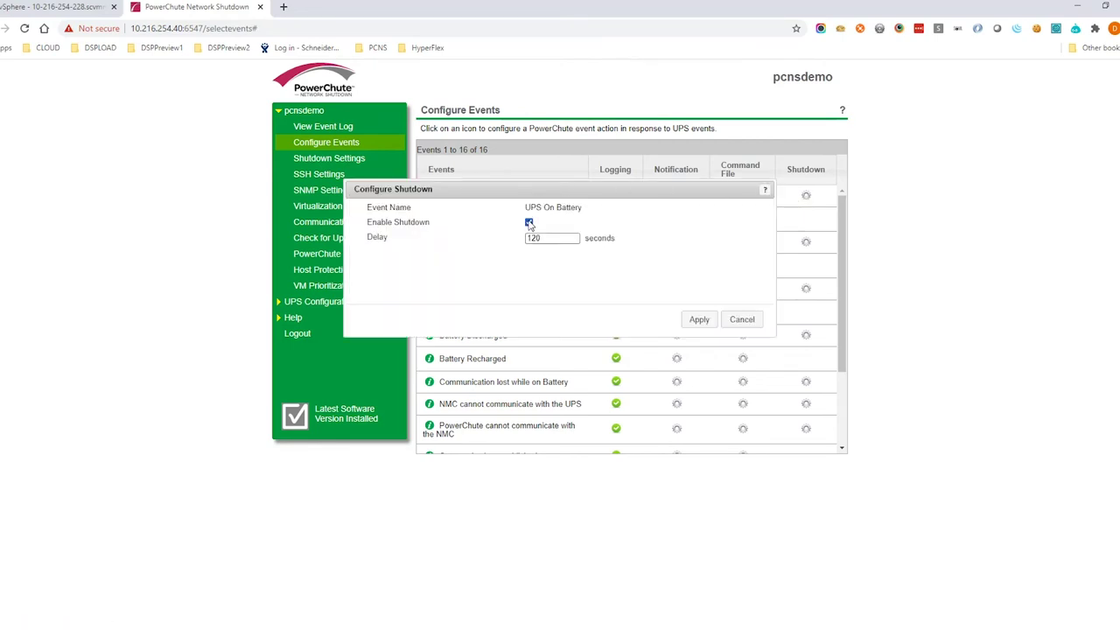
pyautogui.moveTo(547, 238); pyautogui.dragTo(518, 238)
pyautogui.write('300')
pyautogui.click(698, 319)
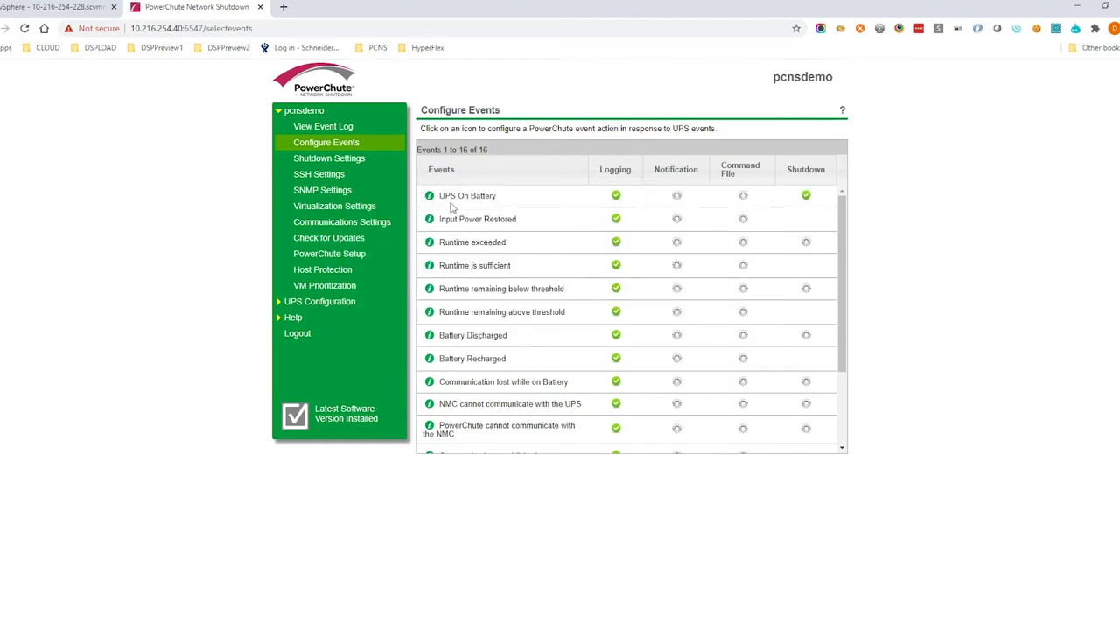
pyautogui.click(333, 170)
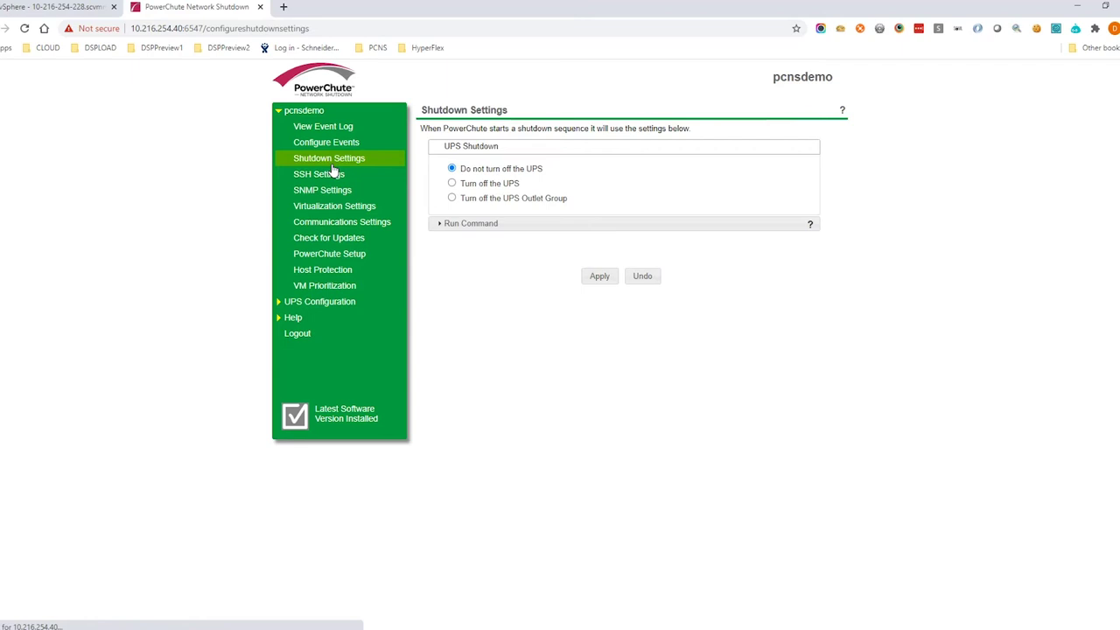
pyautogui.click(446, 225)
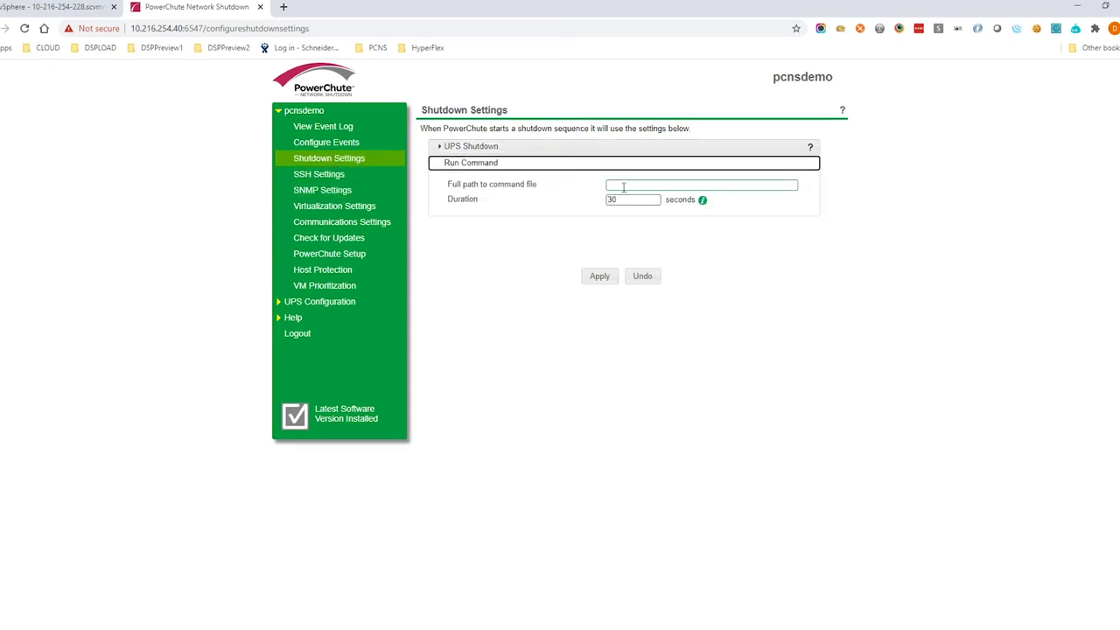
# Enable VM prioritization: CentOS8-1S High, VCSAINT Medium, CentOS8-3S/4S/5S, CentOSMinimal, vApp, Win7 Low.
pyautogui.click(349, 286)
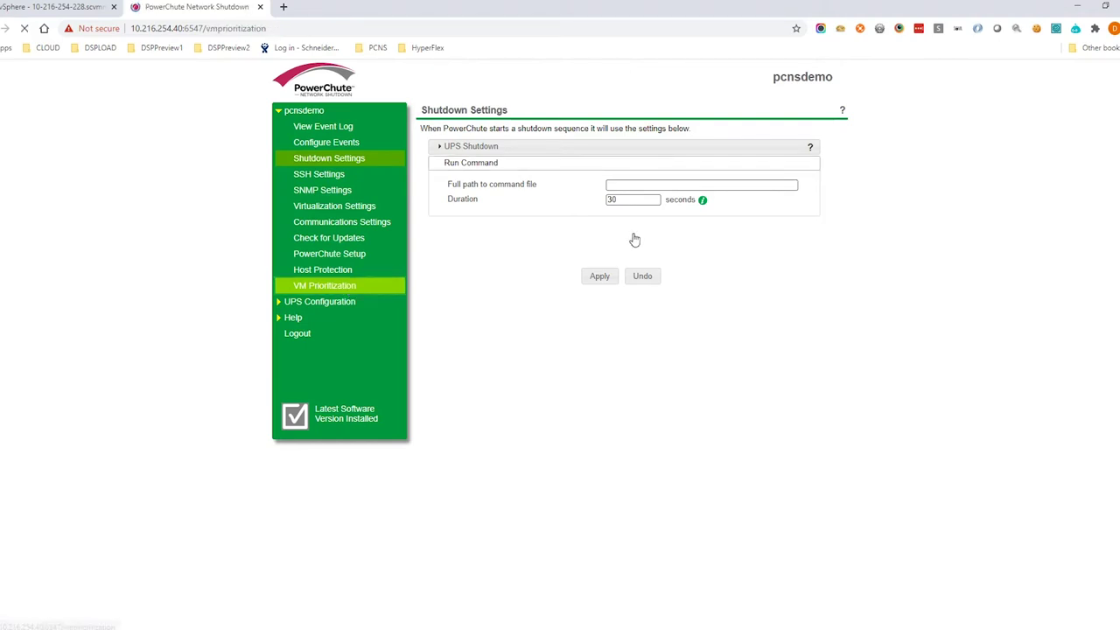
pyautogui.click(592, 144)
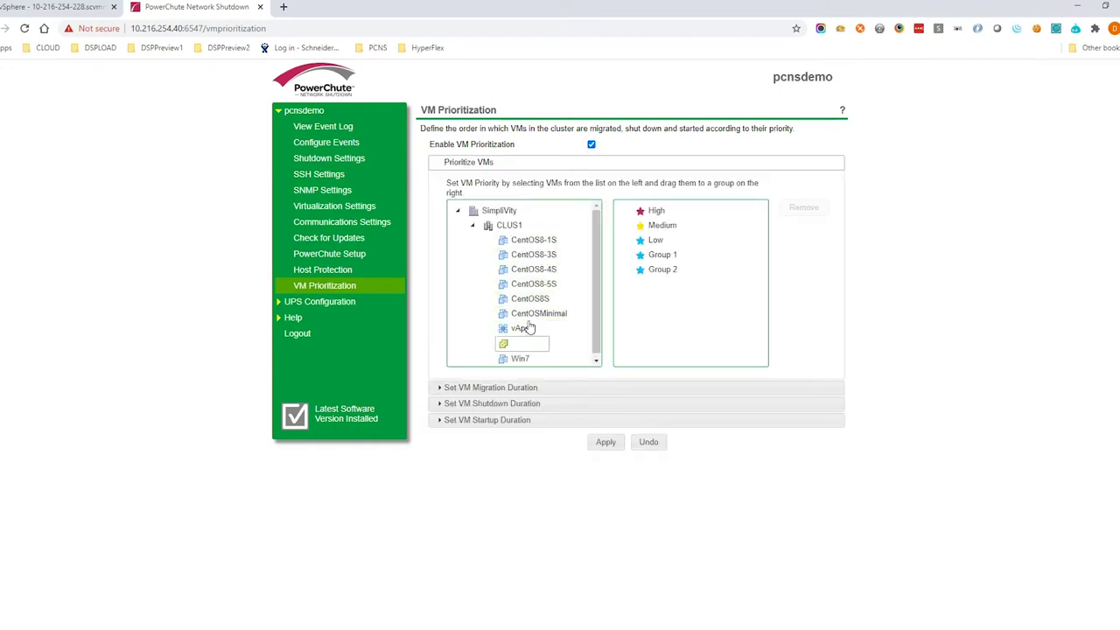
pyautogui.moveTo(528, 245); pyautogui.dragTo(647, 217)
pyautogui.moveTo(496, 373); pyautogui.dragTo(651, 268)
pyautogui.moveTo(536, 286); pyautogui.dragTo(643, 298)
pyautogui.moveTo(534, 298); pyautogui.dragTo(641, 300)
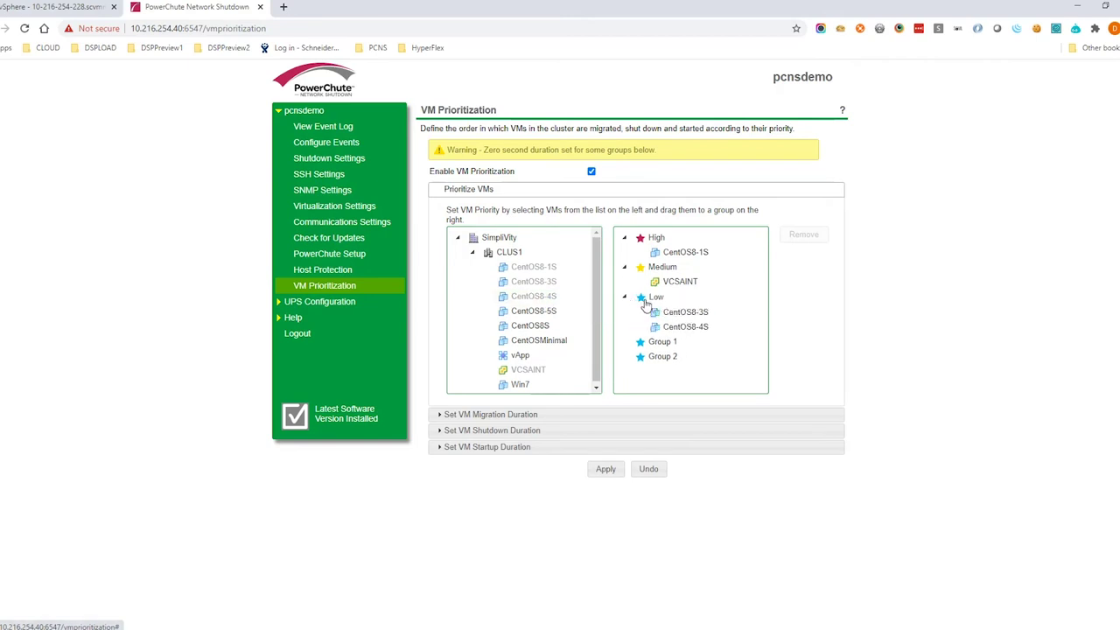
pyautogui.moveTo(534, 311); pyautogui.dragTo(647, 304)
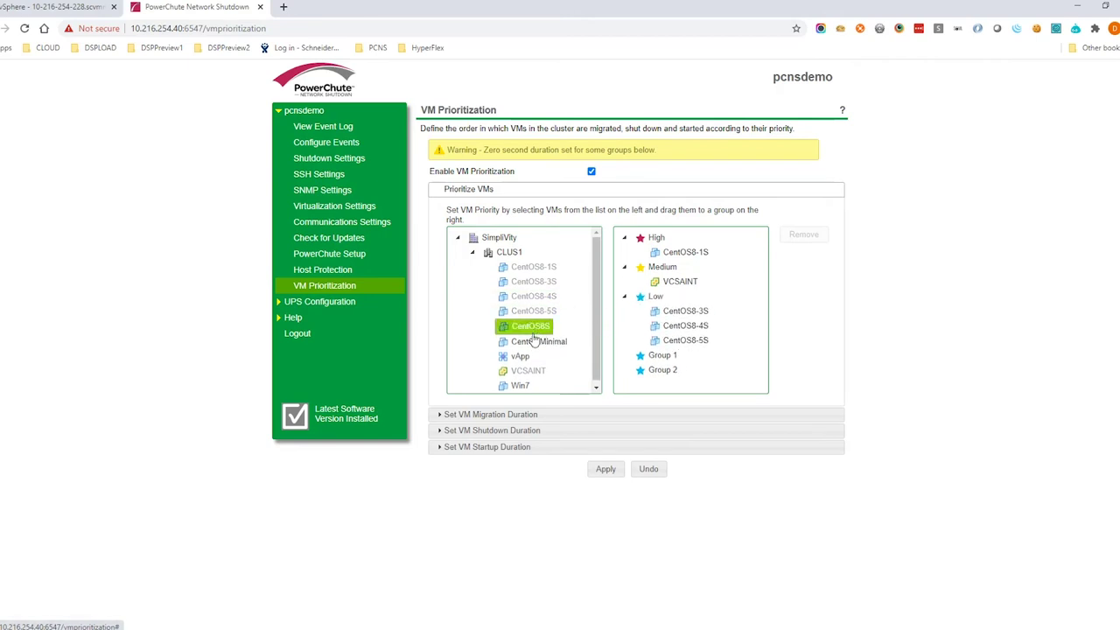
pyautogui.moveTo(535, 340); pyautogui.dragTo(643, 301)
pyautogui.moveTo(521, 355); pyautogui.dragTo(653, 306)
pyautogui.moveTo(520, 385); pyautogui.dragTo(651, 302)
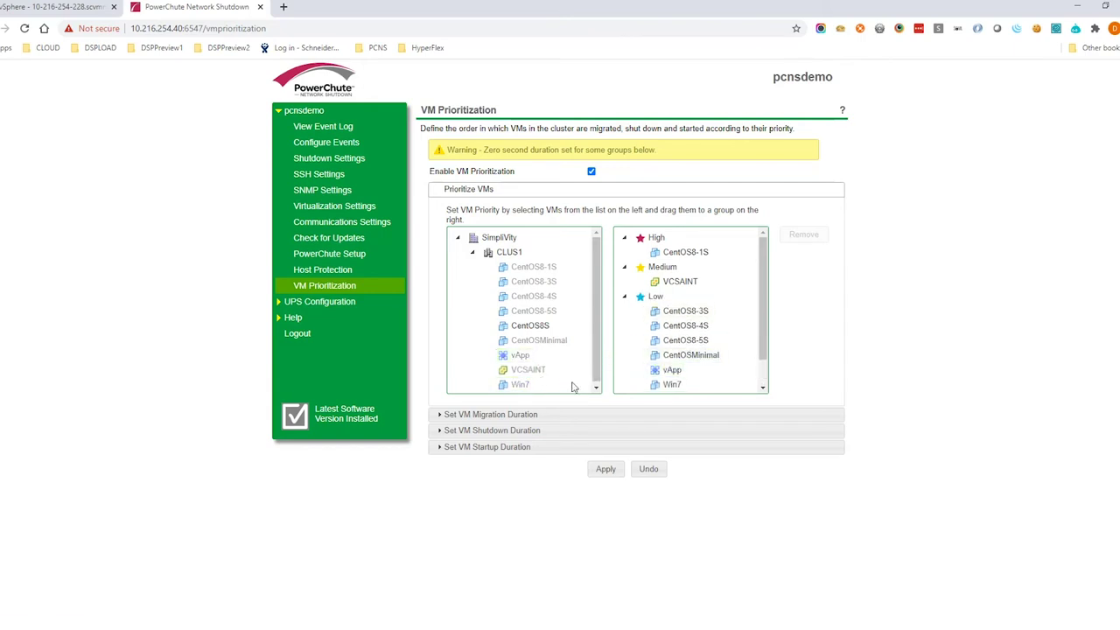
# Set the per-group VM shutdown durations, with Medium at 240 seconds.
pyautogui.click(542, 432)
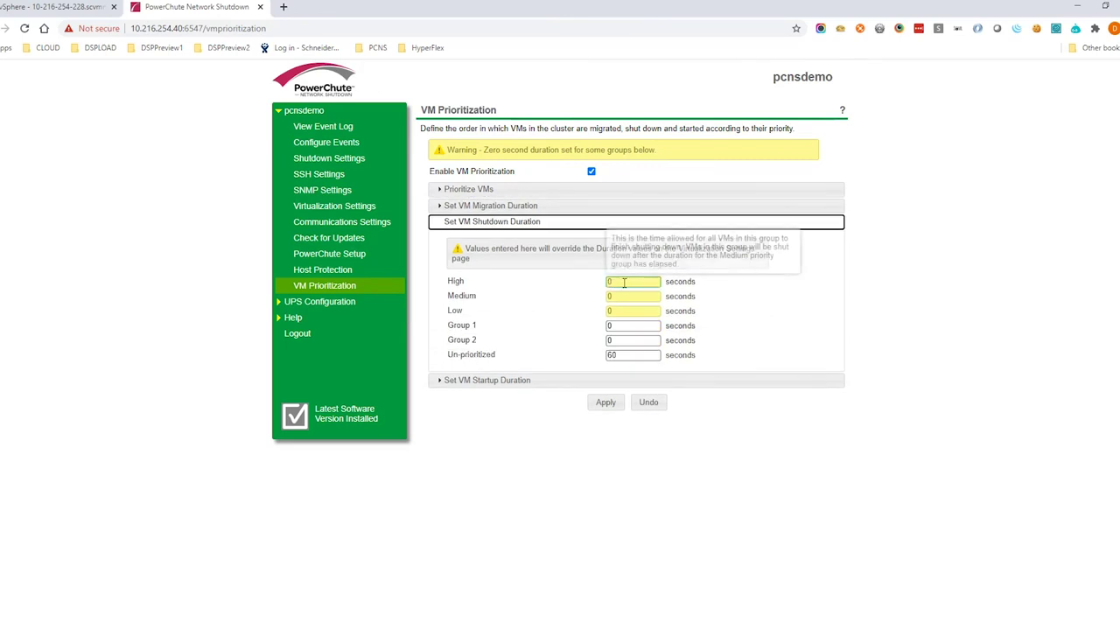
pyautogui.press('Tab')
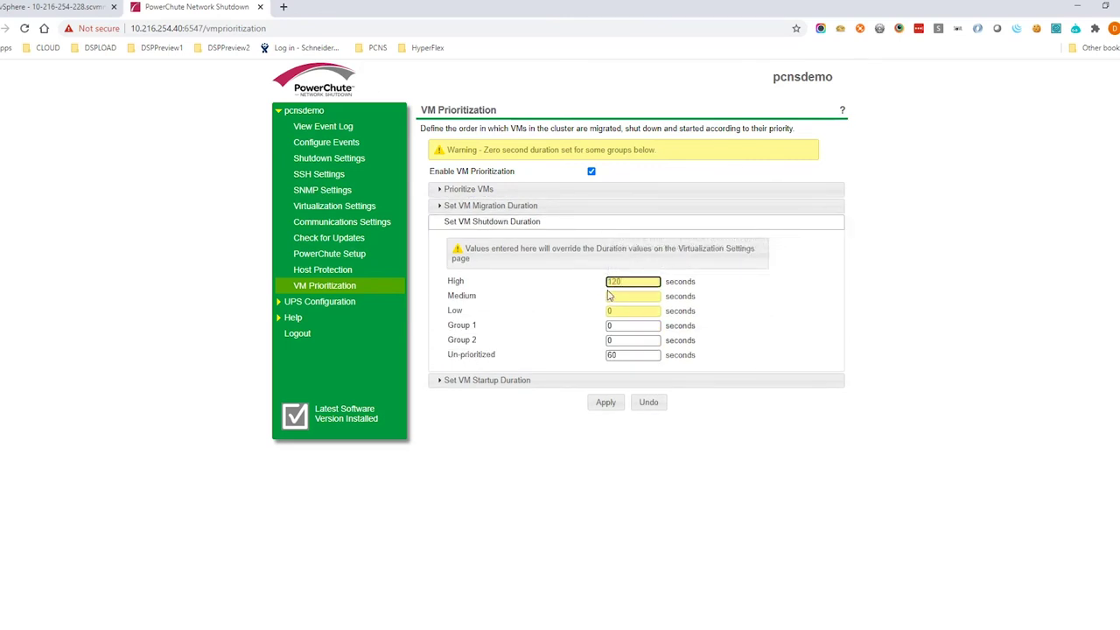
pyautogui.write('24')
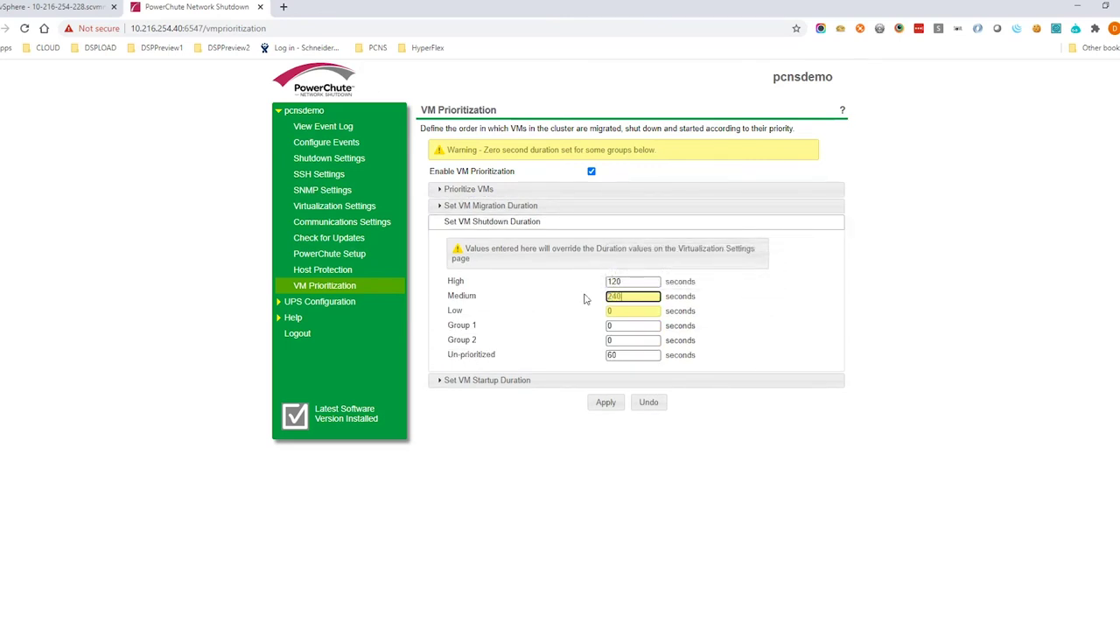
pyautogui.click(617, 311)
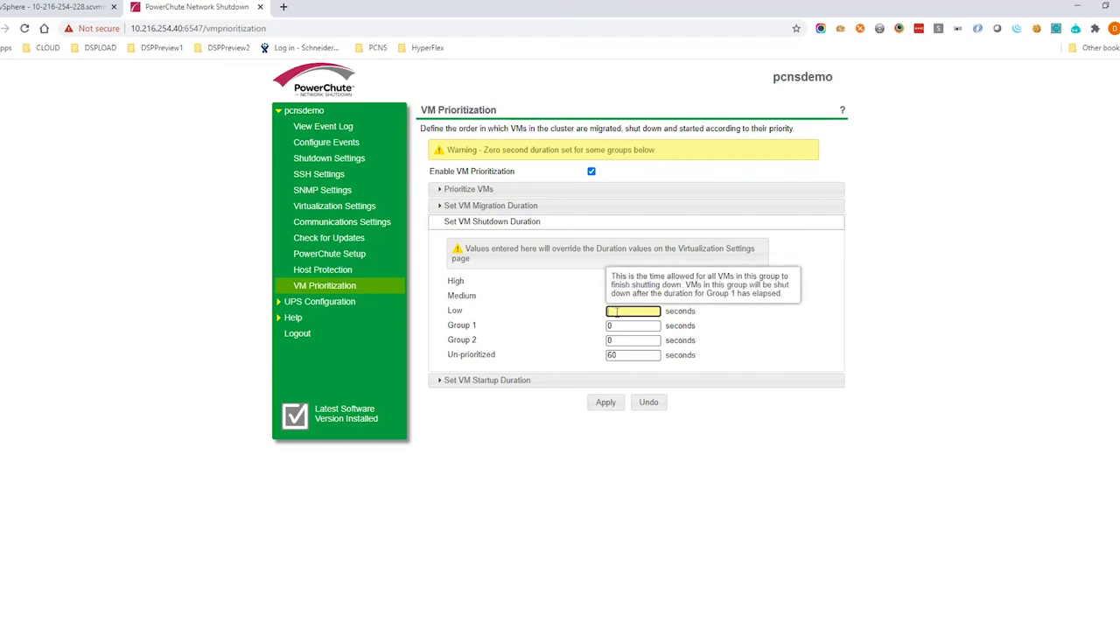
pyautogui.click(618, 353)
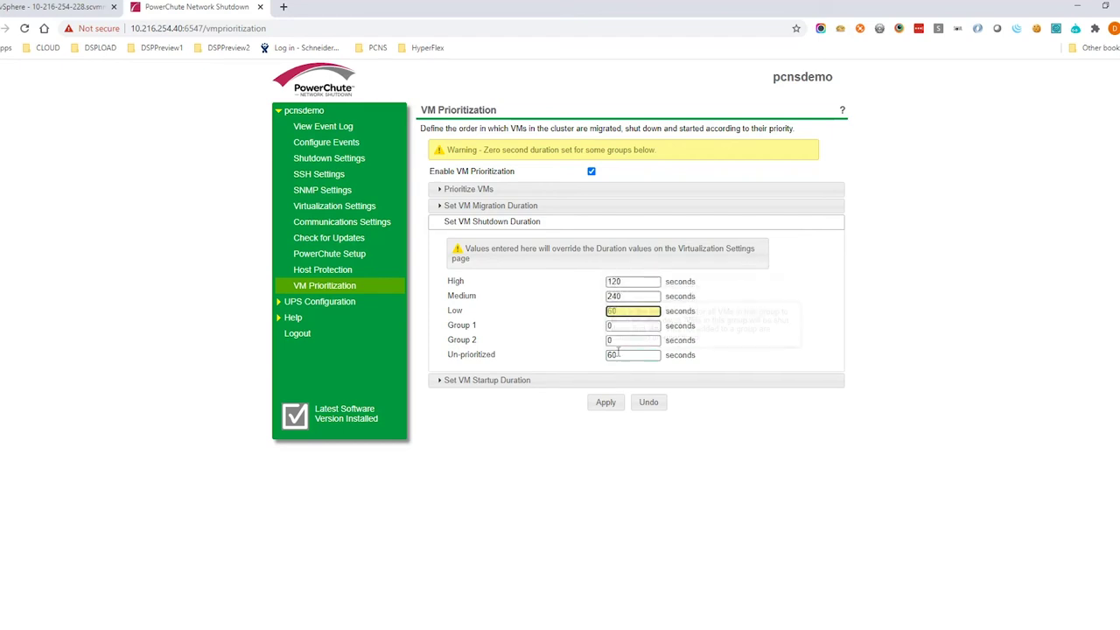
pyautogui.doubleClick(617, 354)
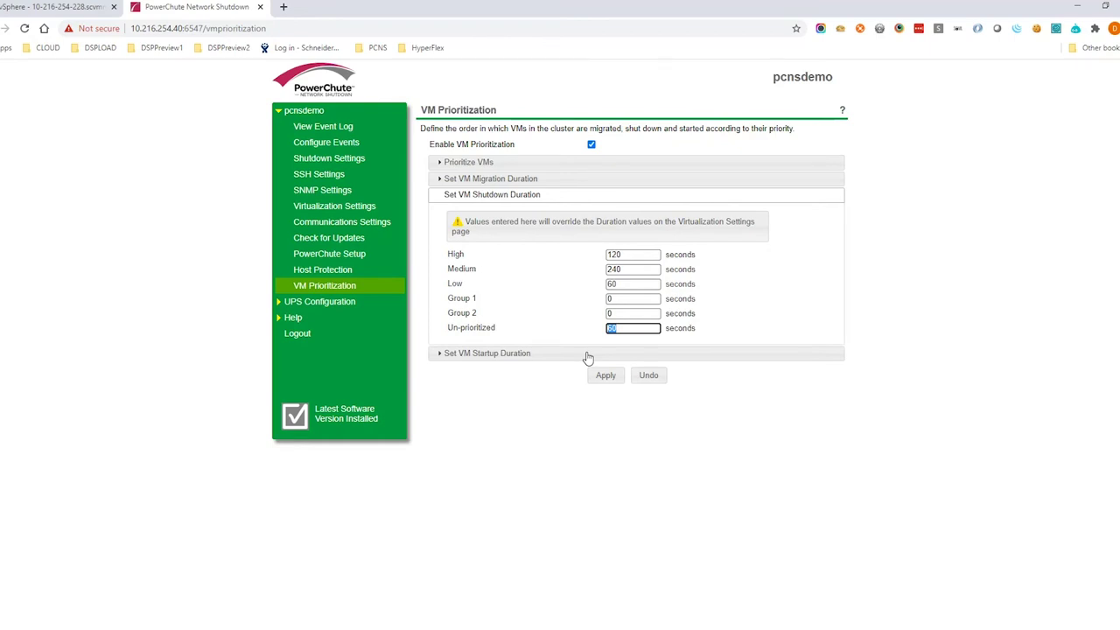
# Set the VM startup durations to High 120 seconds and Medium 180 seconds.
pyautogui.click(553, 354)
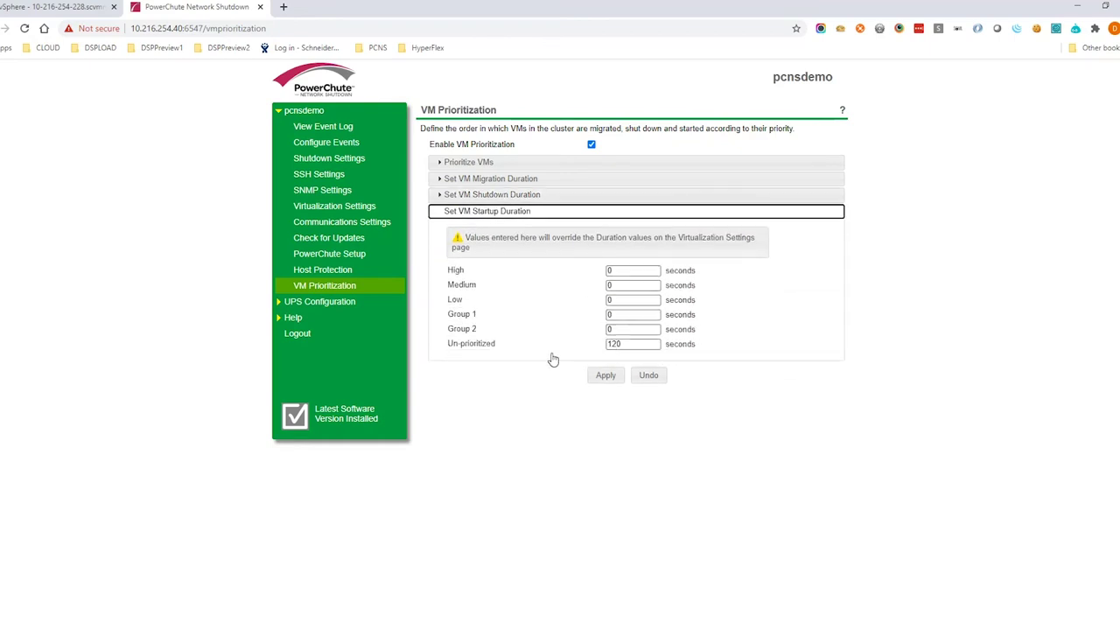
pyautogui.click(619, 271)
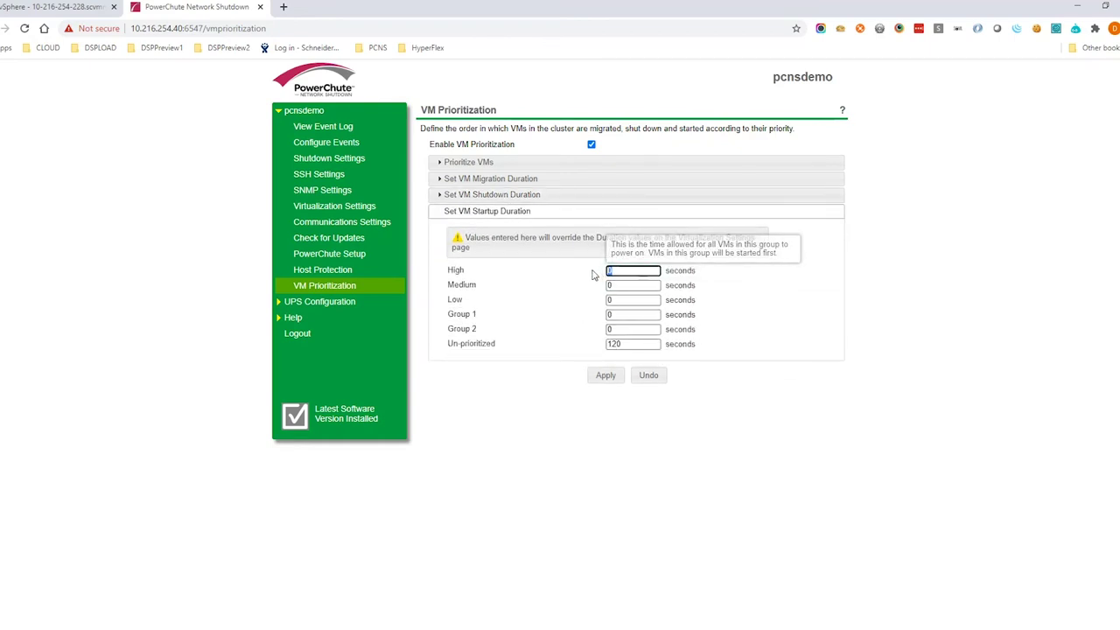
pyautogui.write('120')
pyautogui.press('Tab')
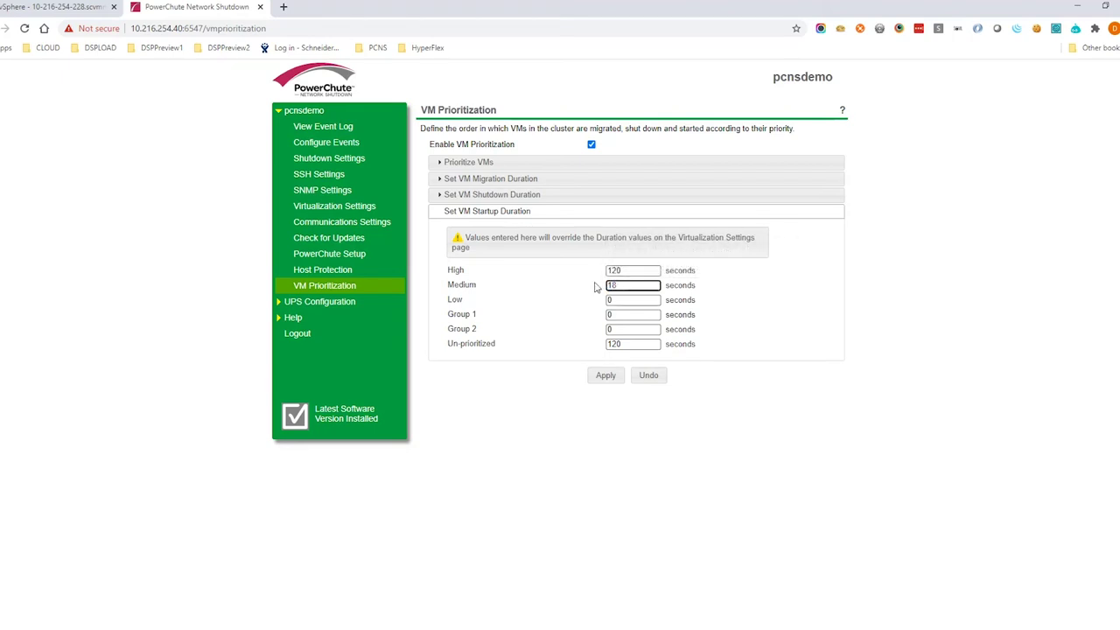
pyautogui.click(617, 300)
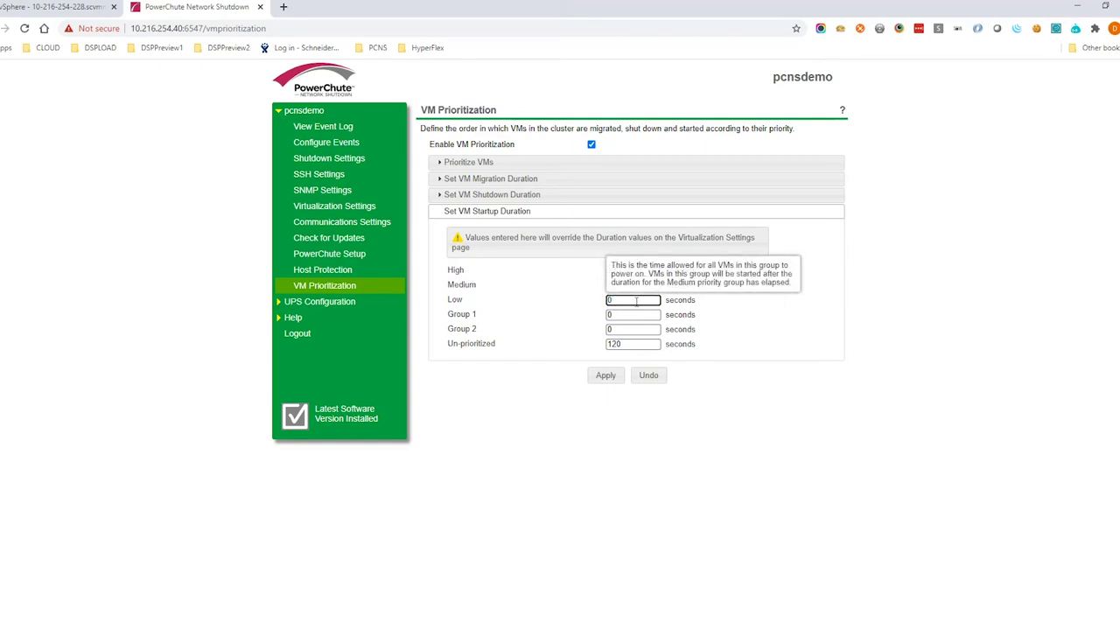
# Refresh the event log until the UPS On Battery VM shutdowns appear, then return to vSphere Client.
pyautogui.click(333, 131)
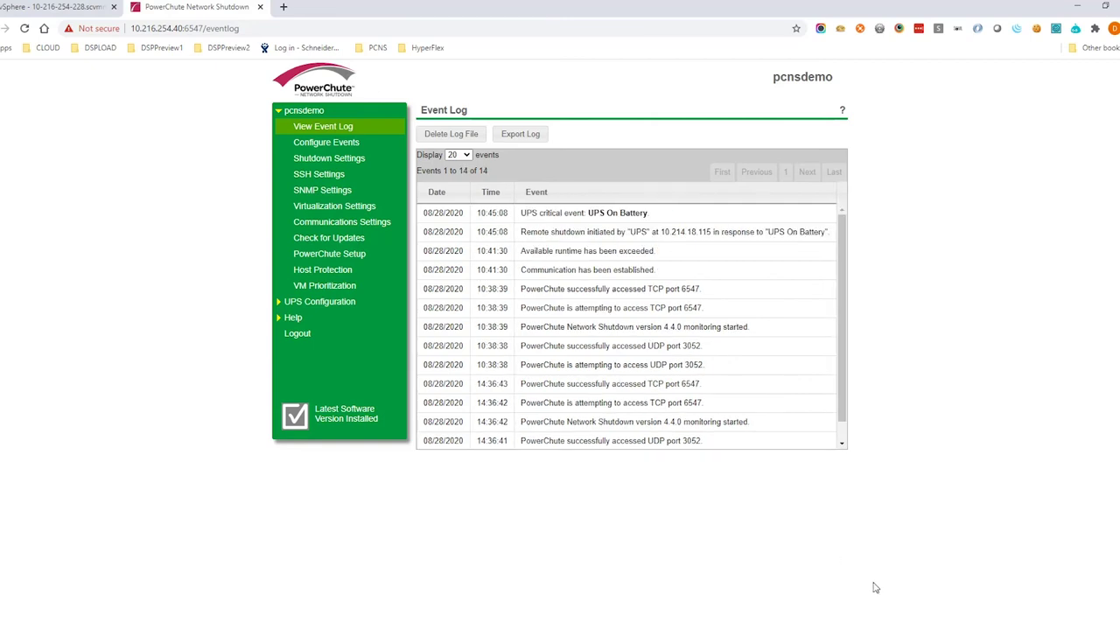
pyautogui.moveTo(649, 213); pyautogui.dragTo(526, 216)
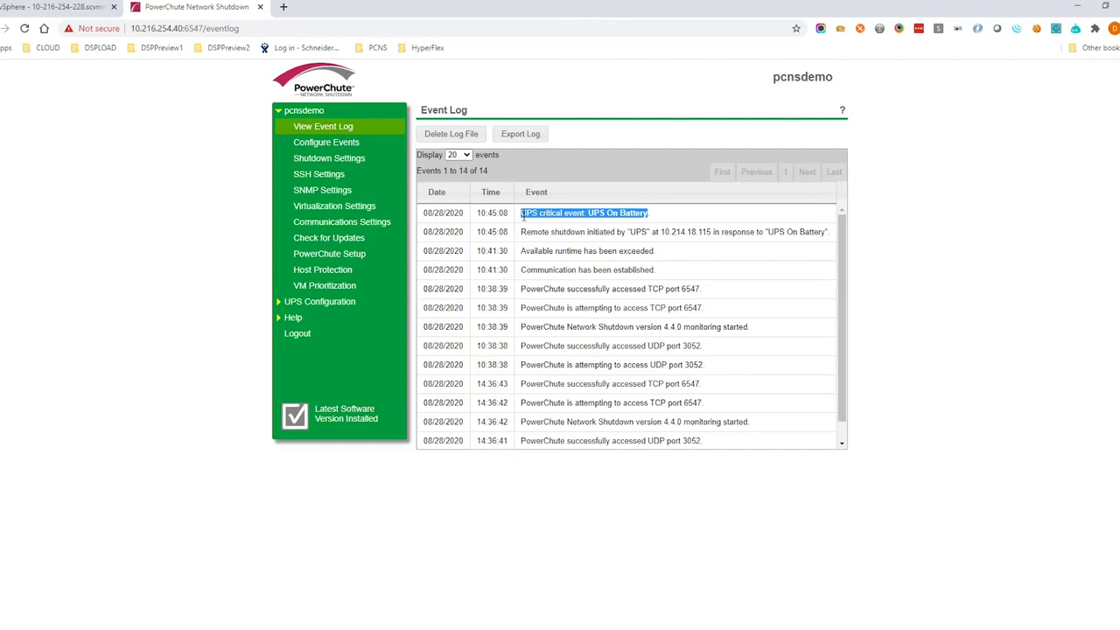
pyautogui.click(680, 221)
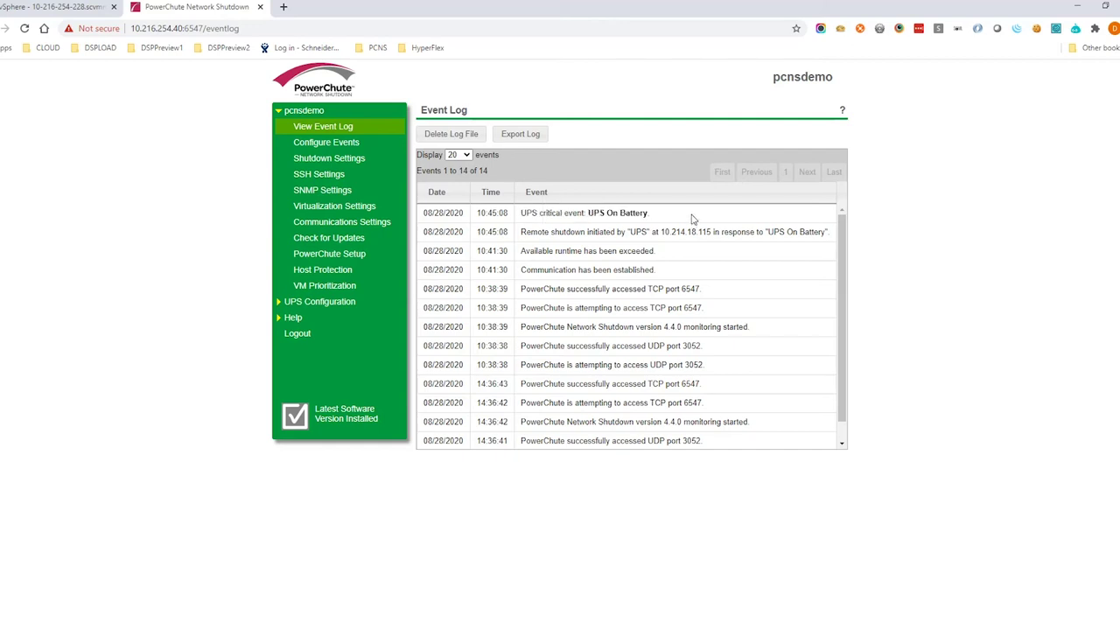
pyautogui.click(331, 131)
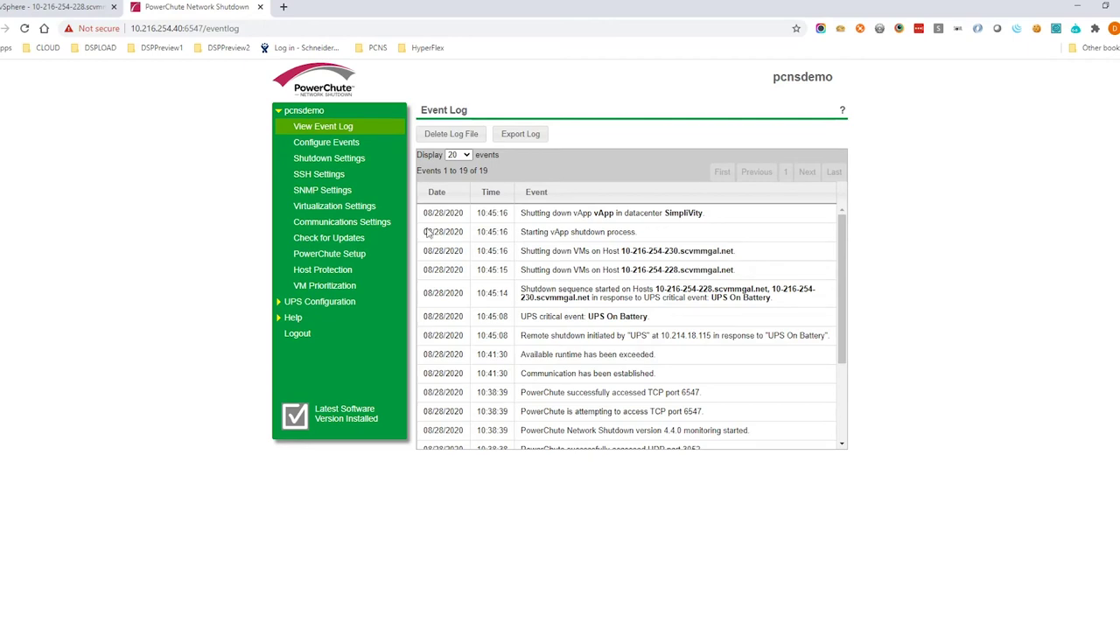
pyautogui.click(5, 8)
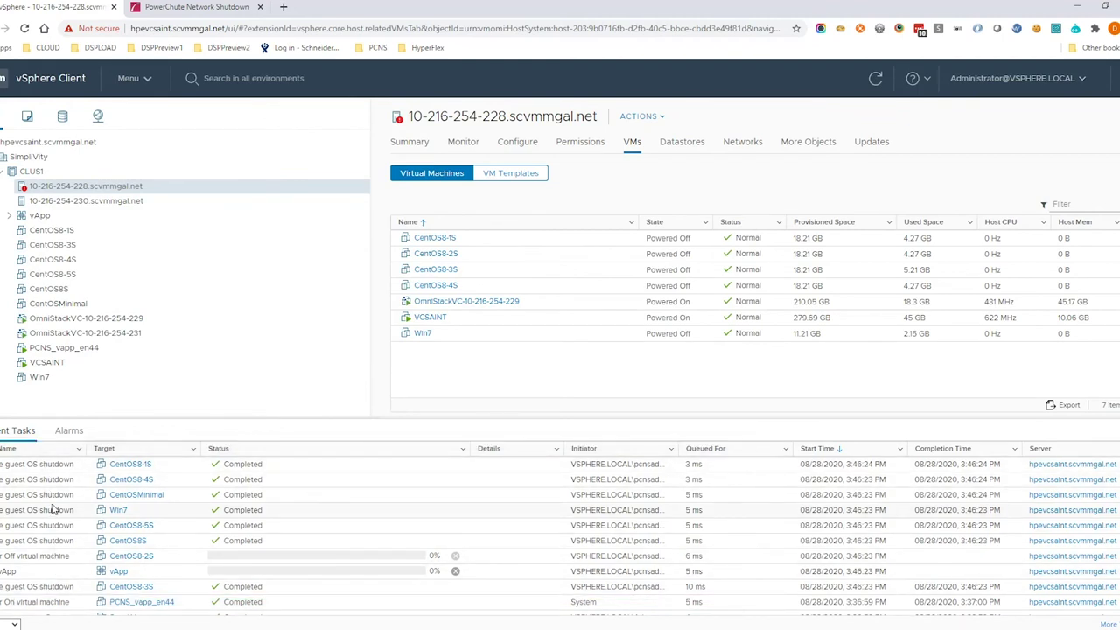
# List CLUS1's VMs to confirm the CentOS VMs and Win7 are Powered Off, then return to PowerChute.
pyautogui.click(31, 171)
pyautogui.click(673, 141)
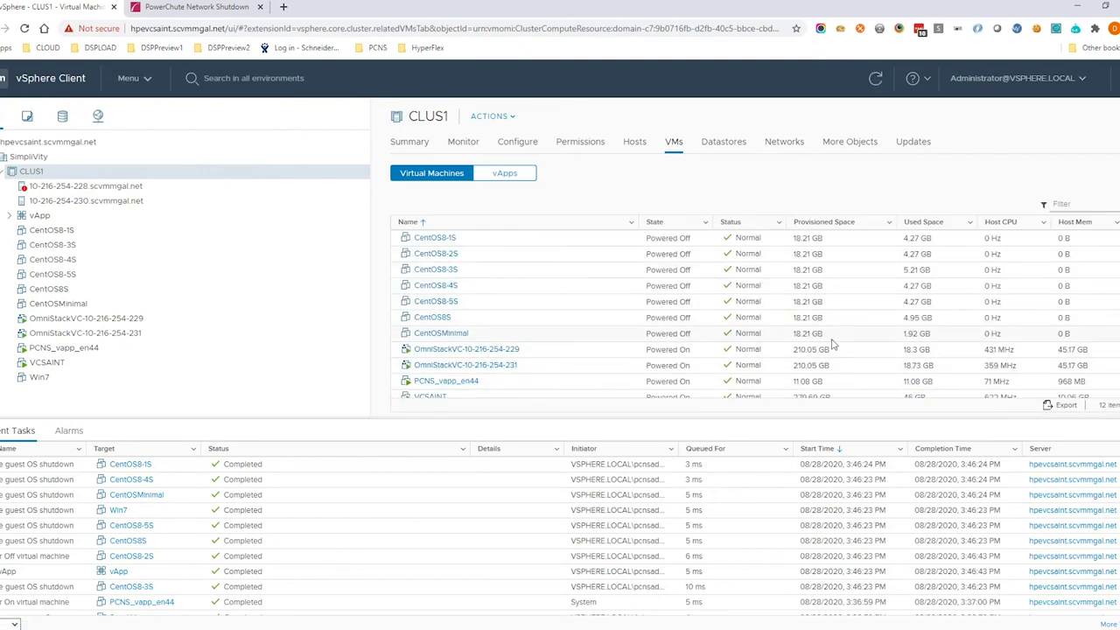
pyautogui.scroll(-1, 755, 314)
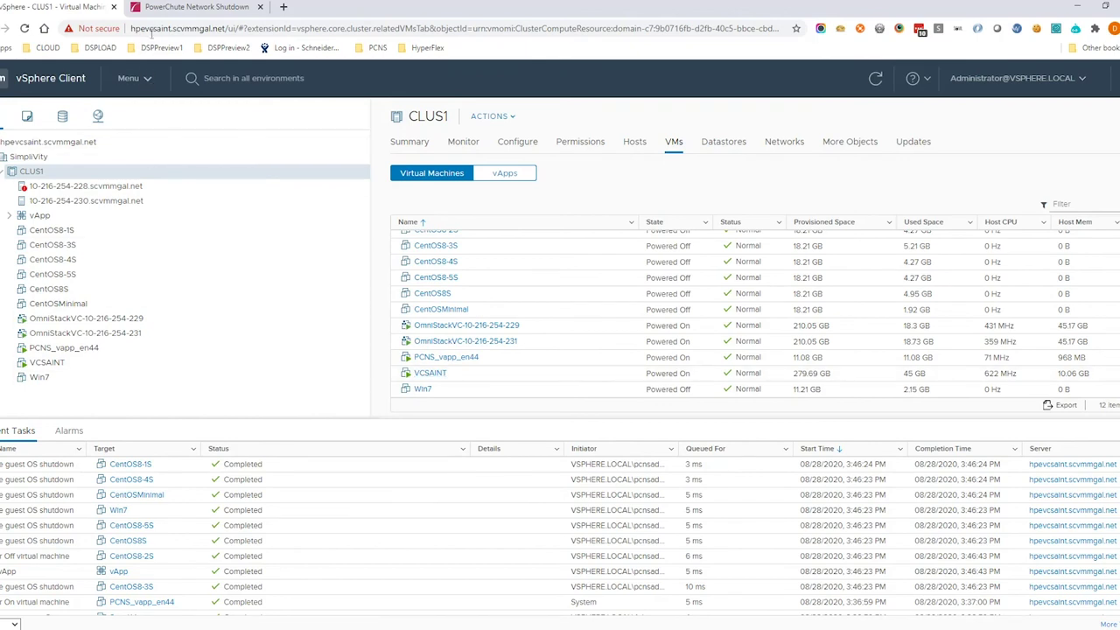
pyautogui.click(181, 8)
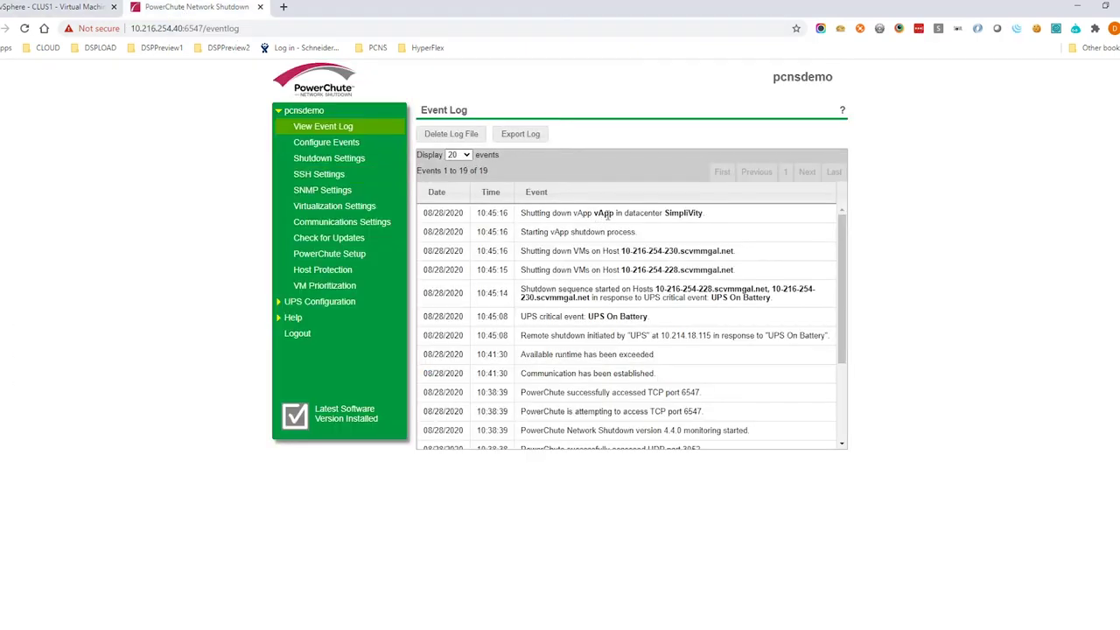
# Refresh the event log and highlight the new 'Shutting down vCenter Server VM VCSAINT' entry.
pyautogui.click(326, 141)
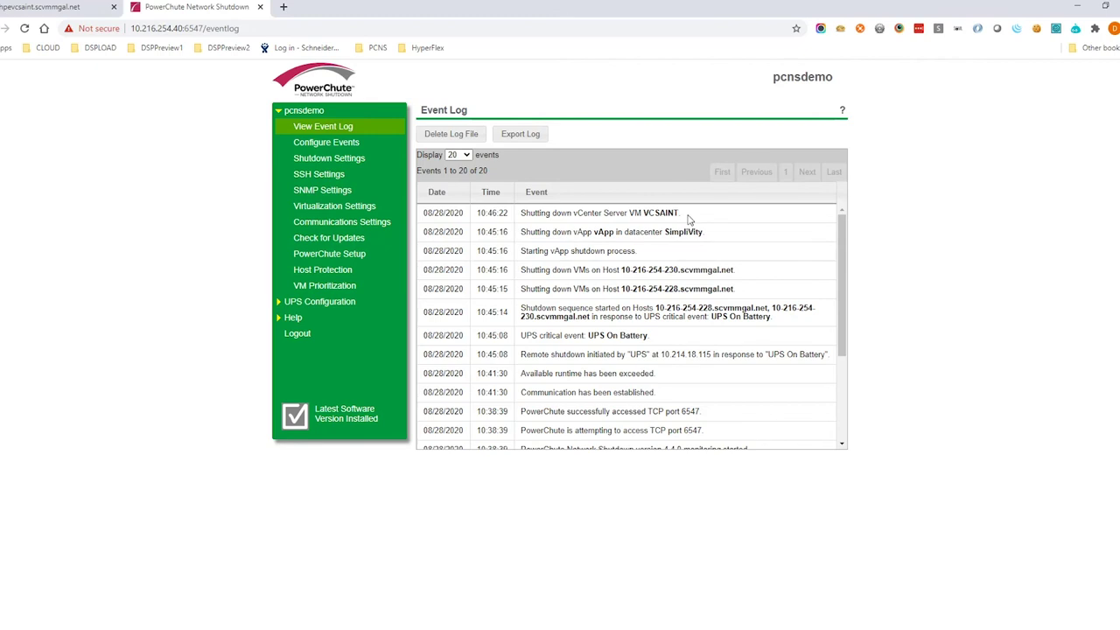
pyautogui.moveTo(682, 214); pyautogui.dragTo(518, 214)
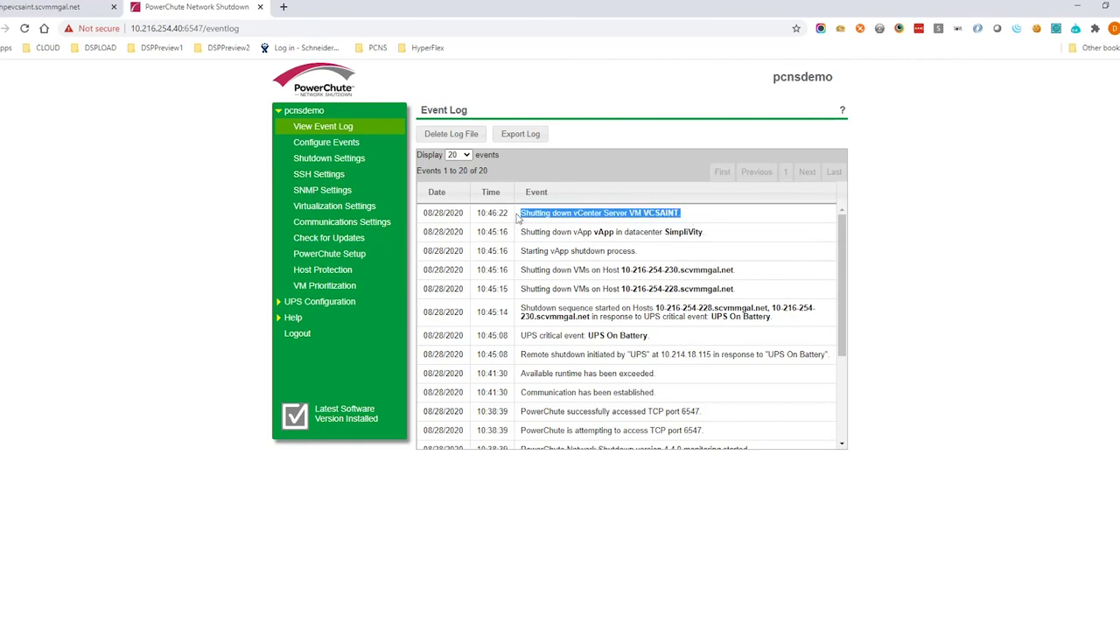
pyautogui.click(26, 9)
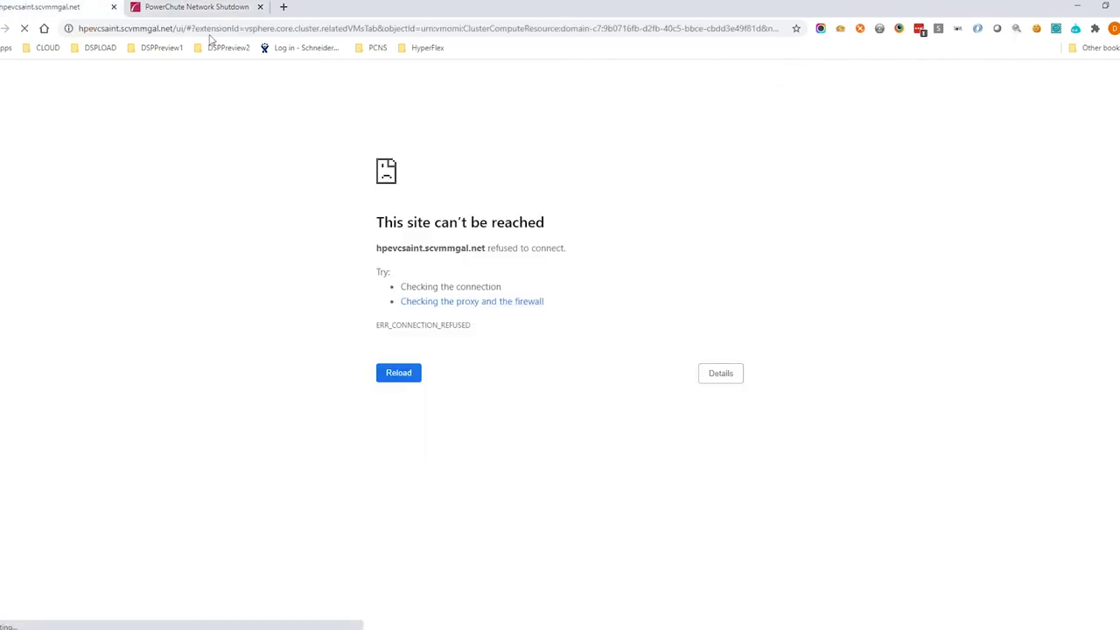
pyautogui.click(182, 7)
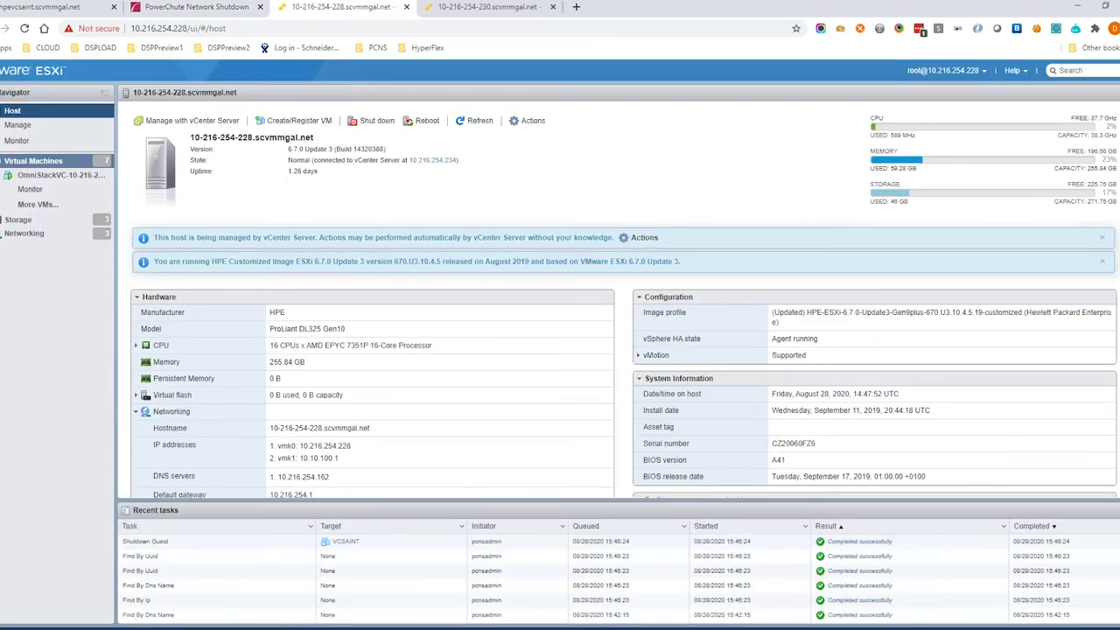
pyautogui.click(183, 542)
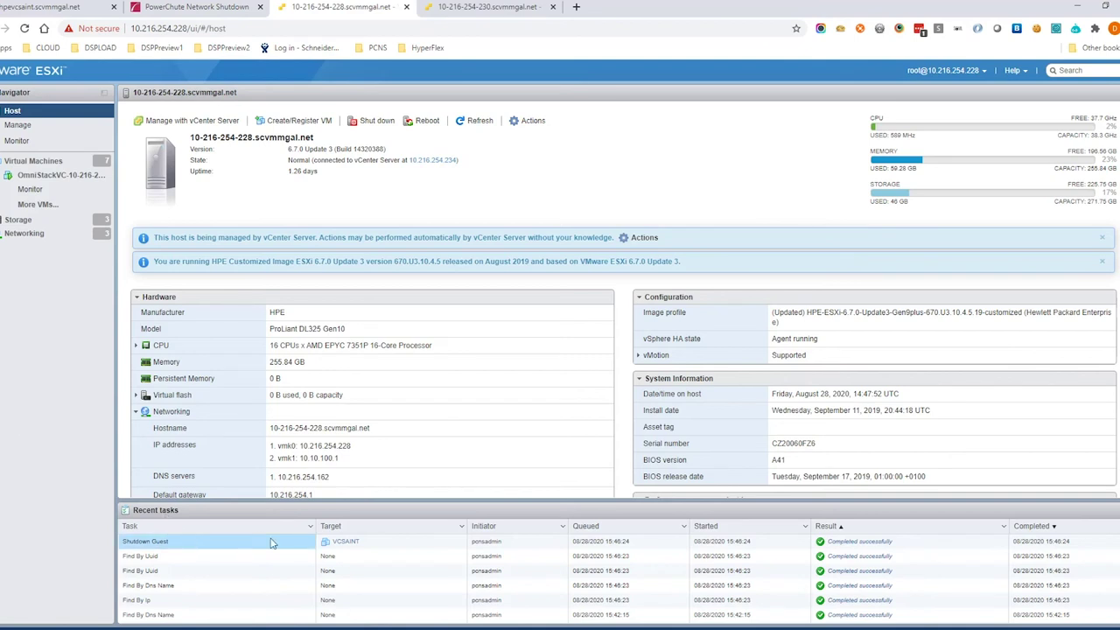
pyautogui.click(34, 161)
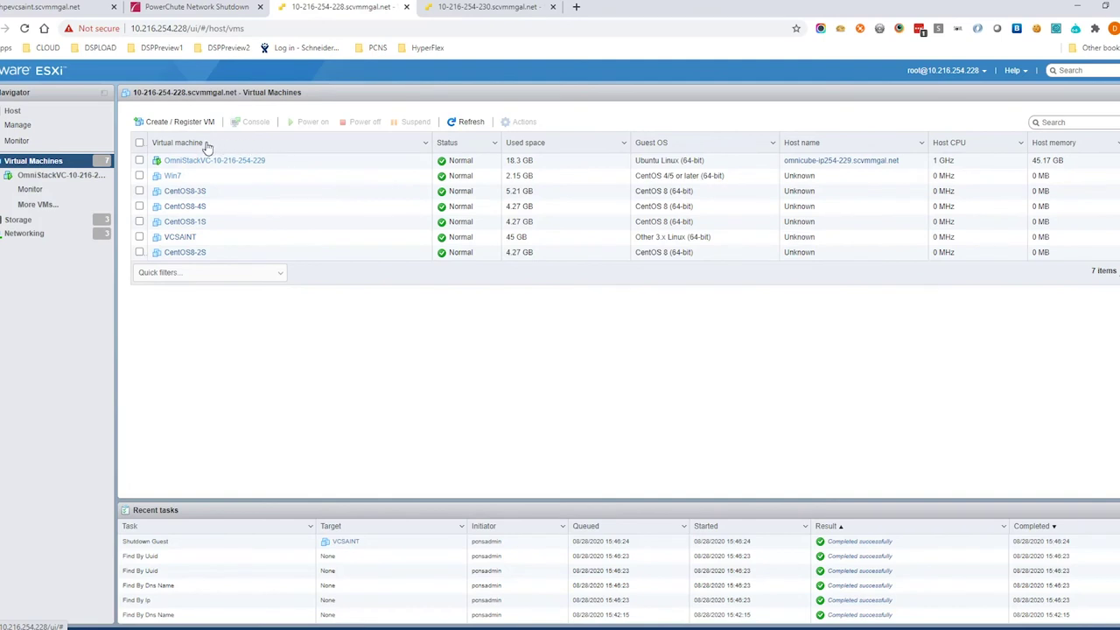
pyautogui.hotkey('ctrl', 'shift', 'Tab')
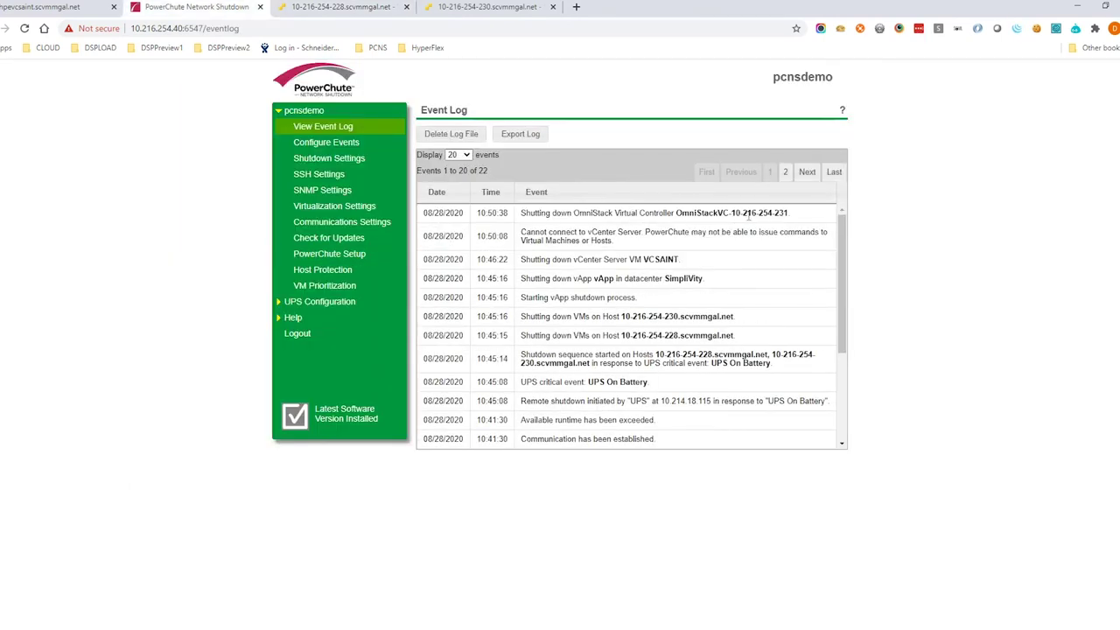
pyautogui.moveTo(798, 218); pyautogui.dragTo(521, 219)
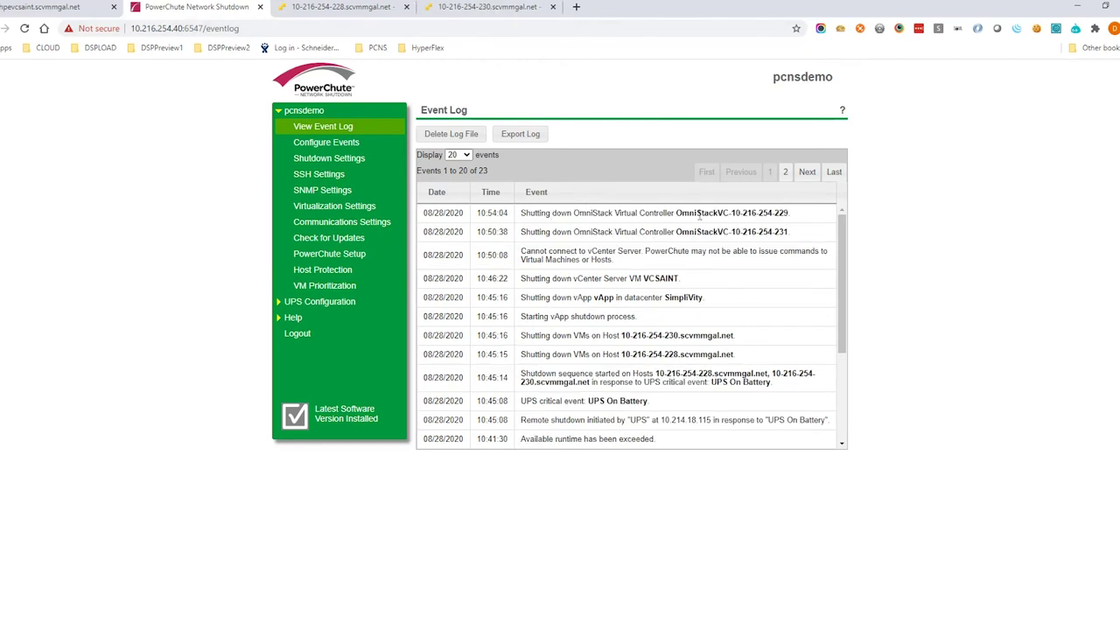
pyautogui.moveTo(793, 218); pyautogui.dragTo(674, 215)
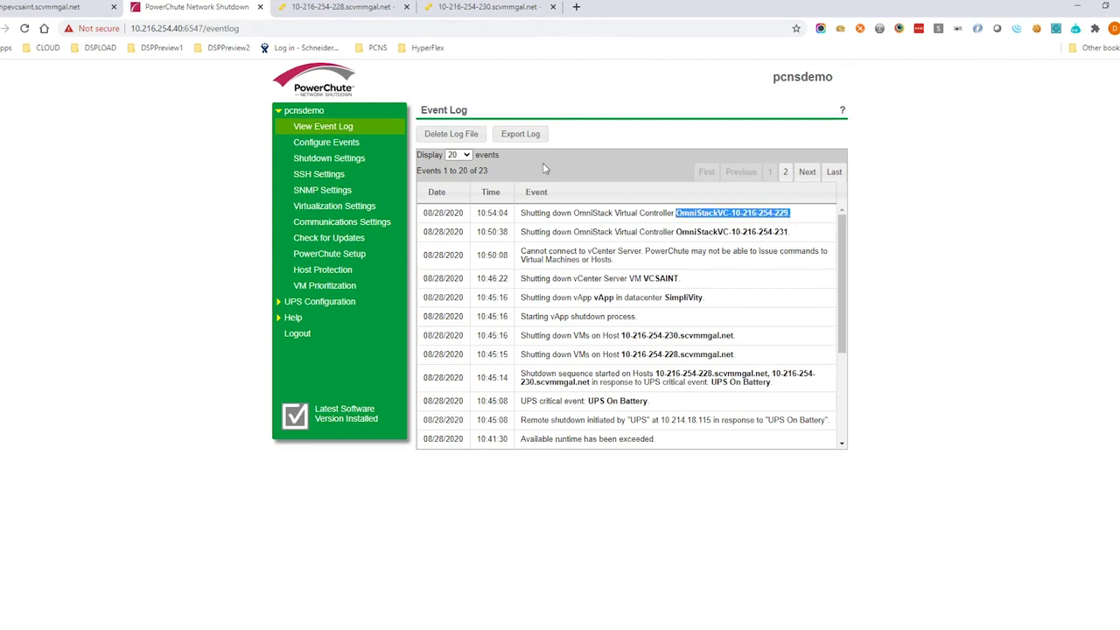
pyautogui.click(487, 9)
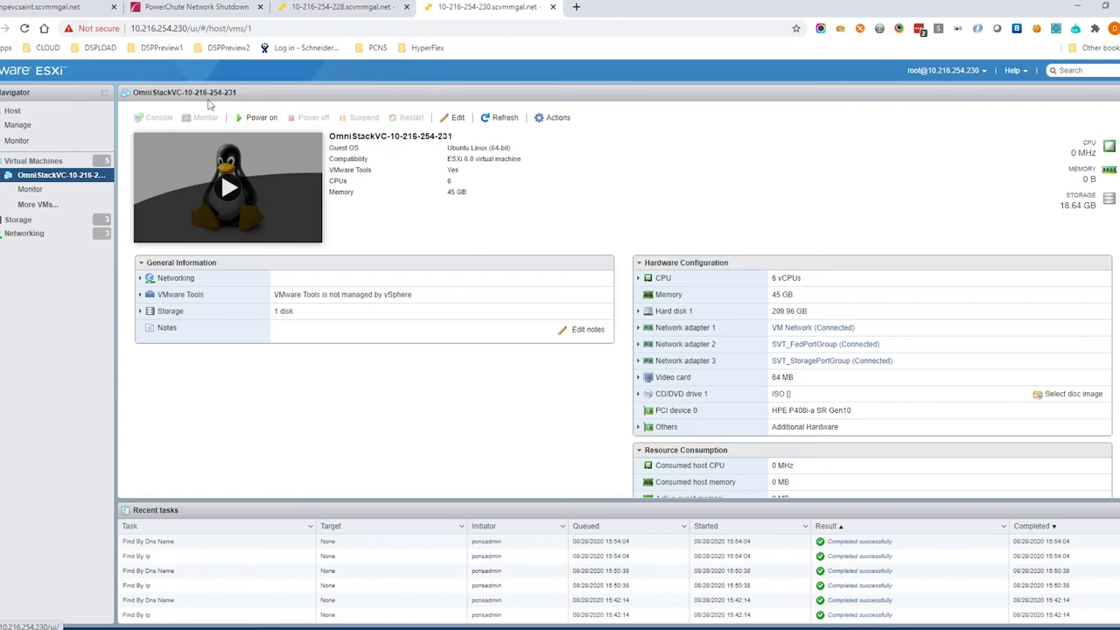
pyautogui.click(197, 7)
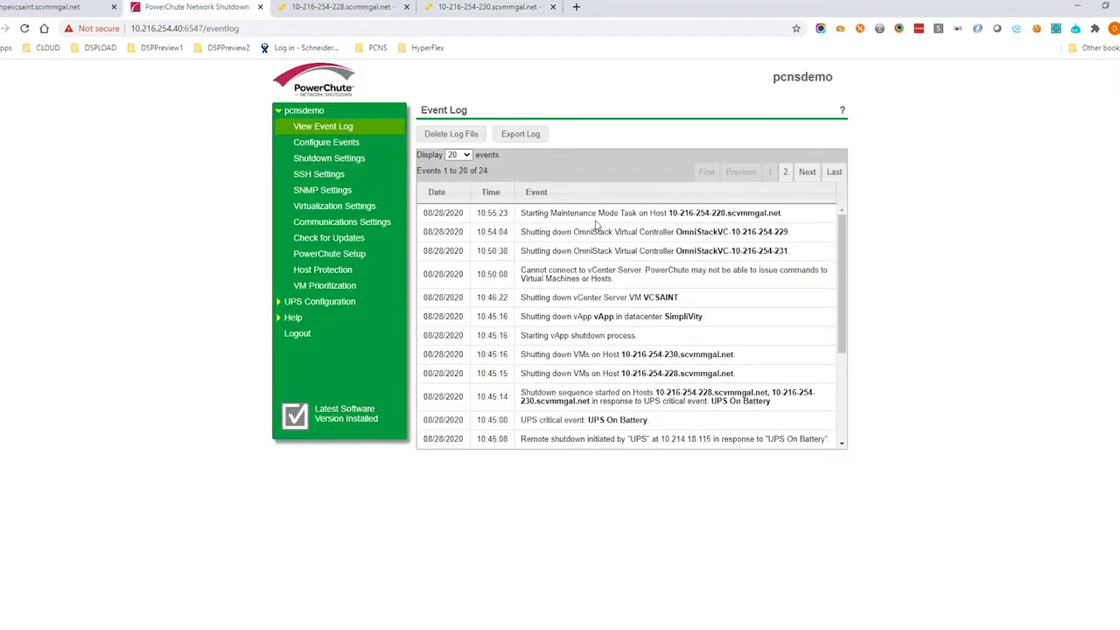
pyautogui.moveTo(783, 214); pyautogui.dragTo(519, 217)
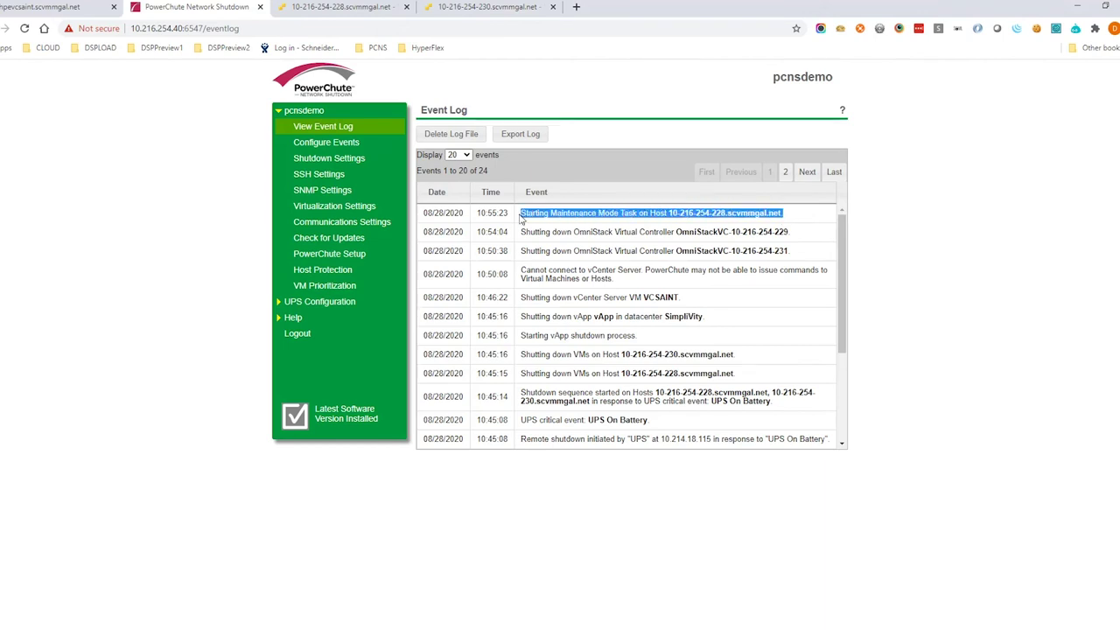
pyautogui.click(339, 134)
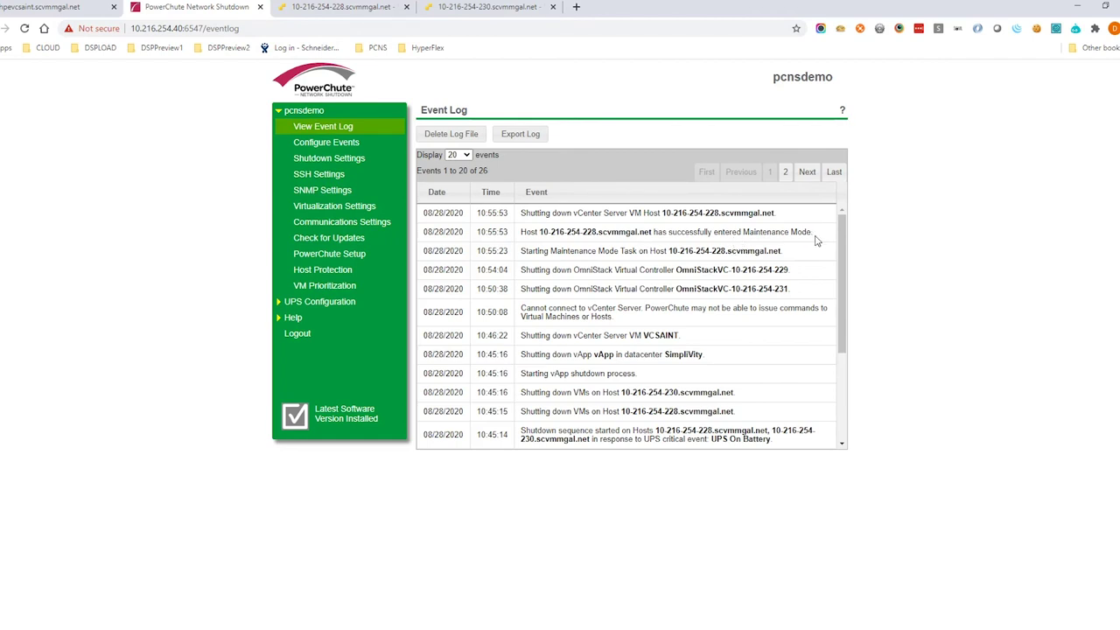
pyautogui.moveTo(815, 238); pyautogui.dragTo(513, 246)
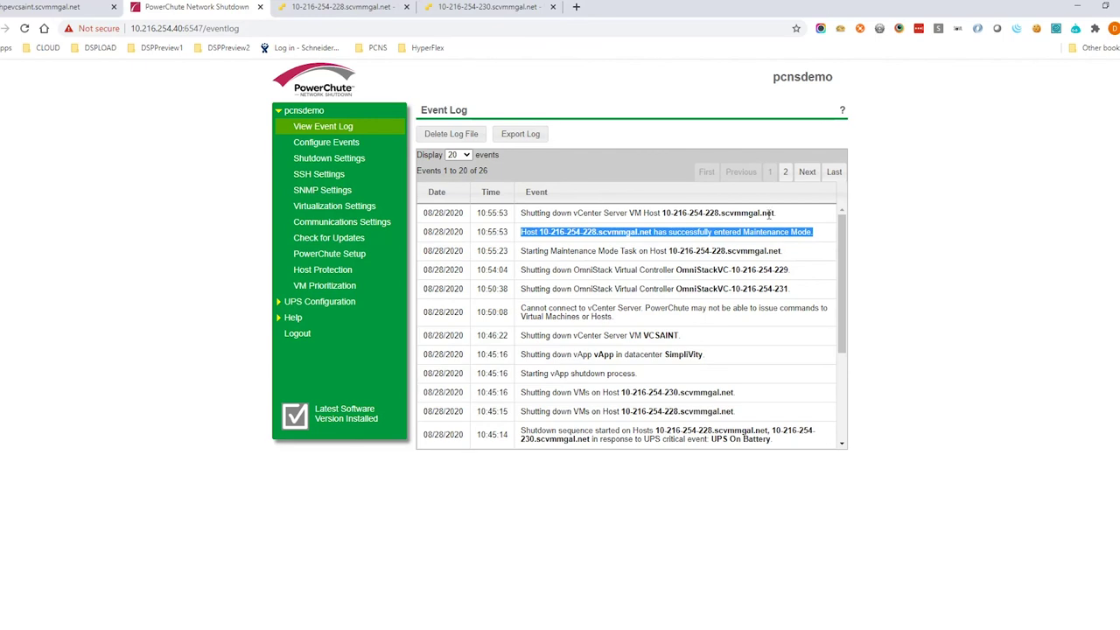
pyautogui.moveTo(785, 216); pyautogui.dragTo(519, 219)
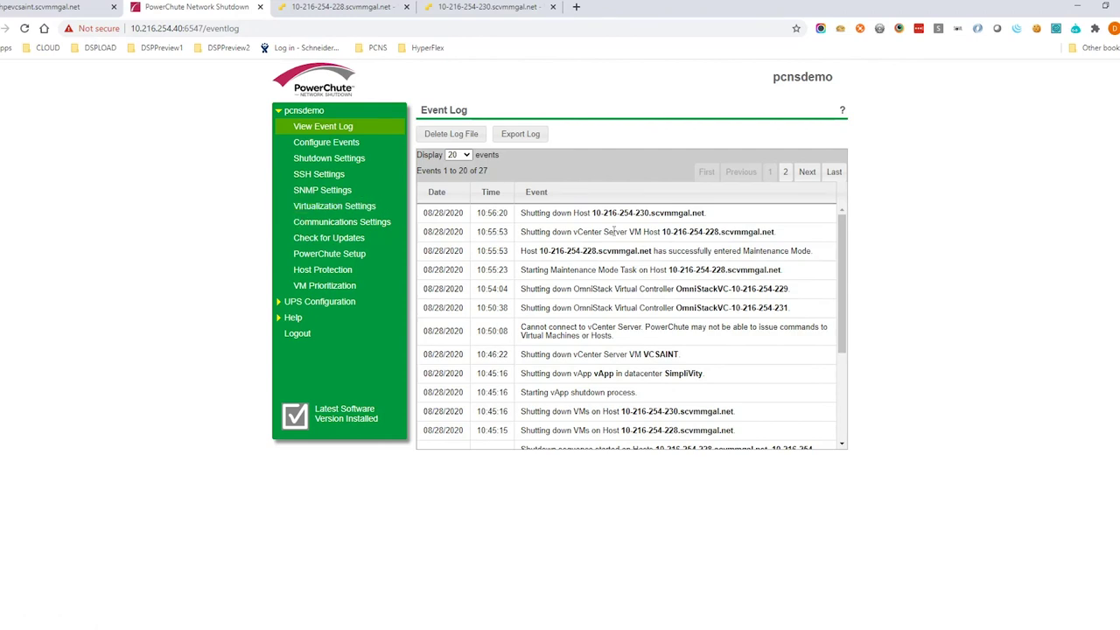
pyautogui.moveTo(710, 218); pyautogui.dragTo(521, 215)
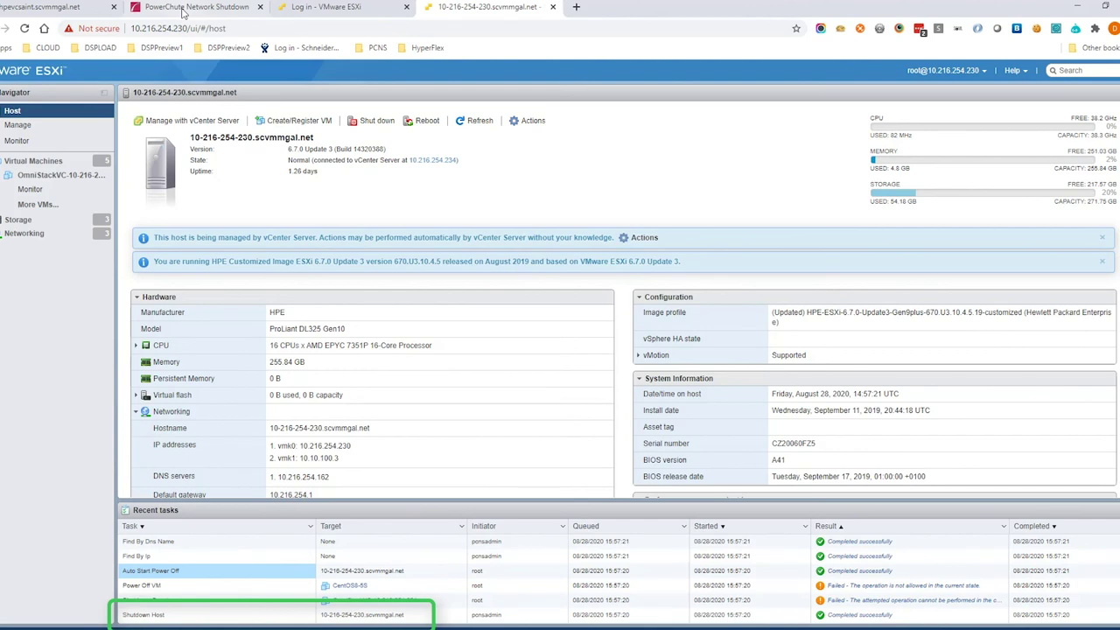
pyautogui.click(184, 11)
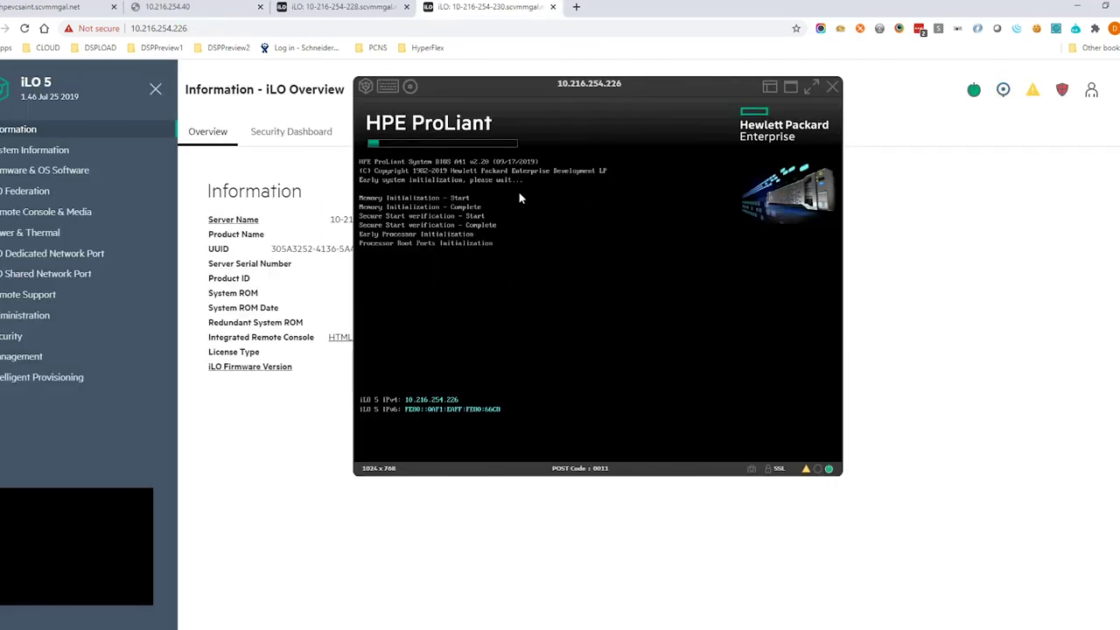
pyautogui.click(320, 10)
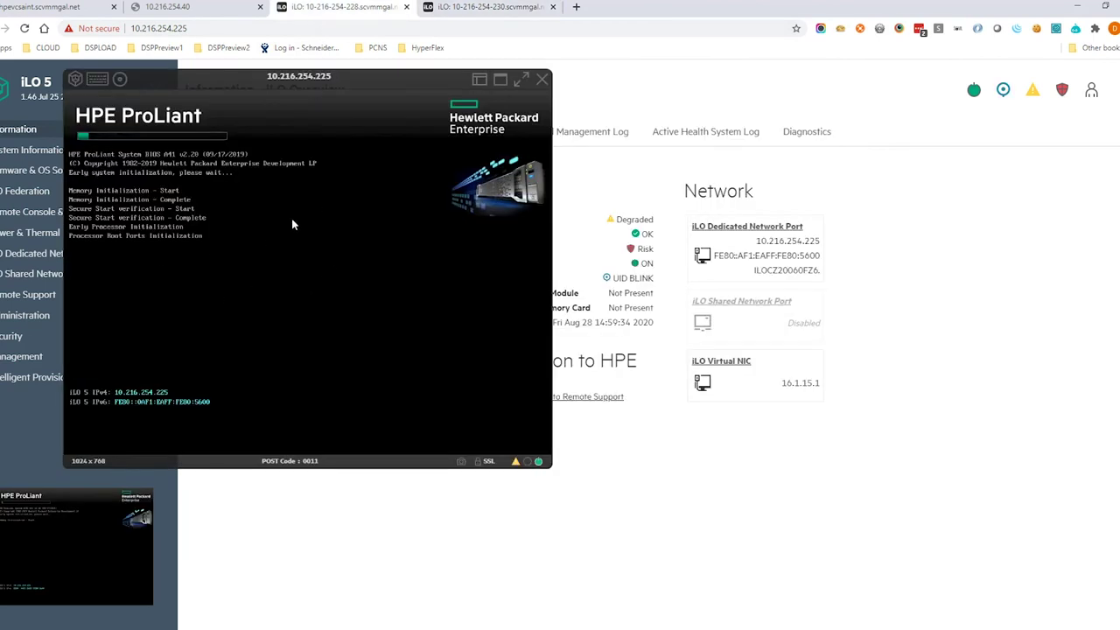
pyautogui.click(495, 9)
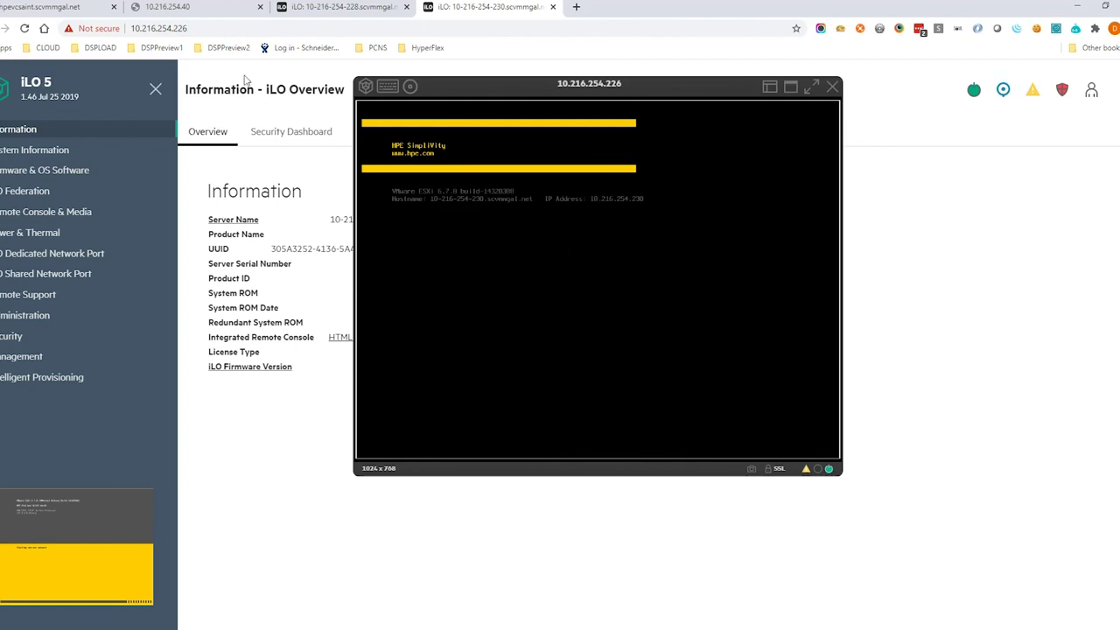
pyautogui.click(317, 9)
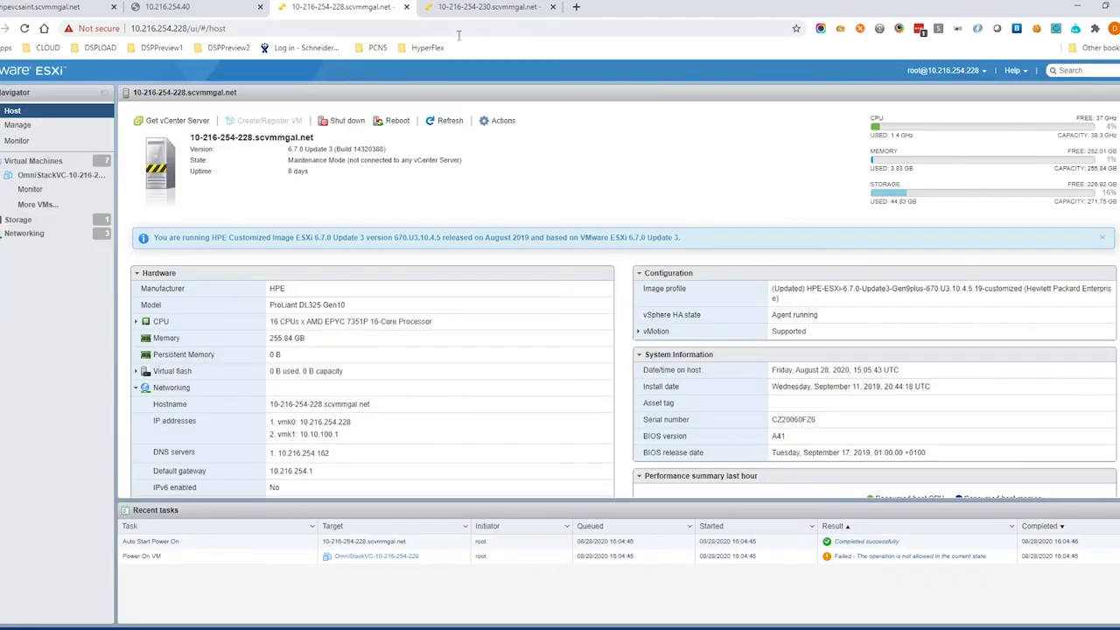
pyautogui.click(490, 7)
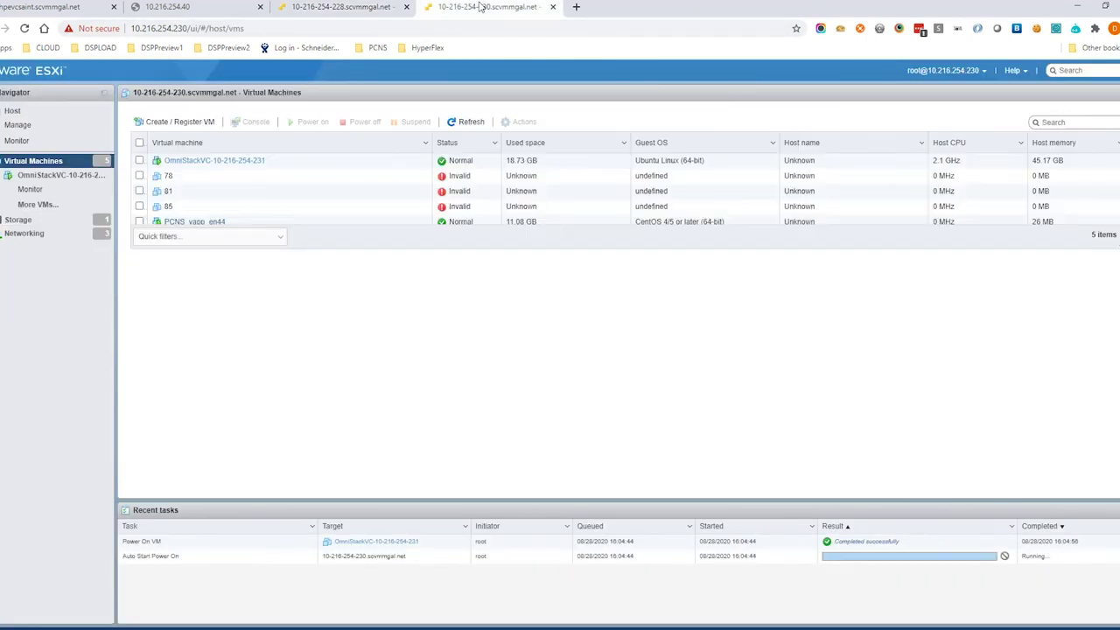
# Inspect the PCNS_vapp_en44 VM, then fill in the PowerChute user name and password.
pyautogui.click(235, 222)
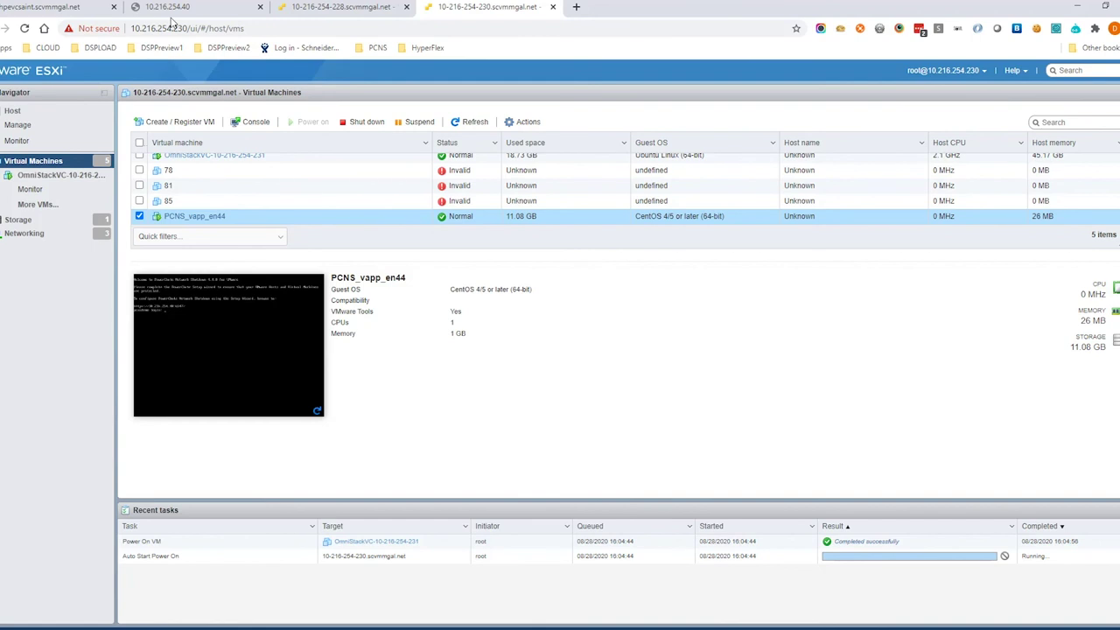
pyautogui.click(172, 8)
pyautogui.write('apc')
pyautogui.press('Tab')
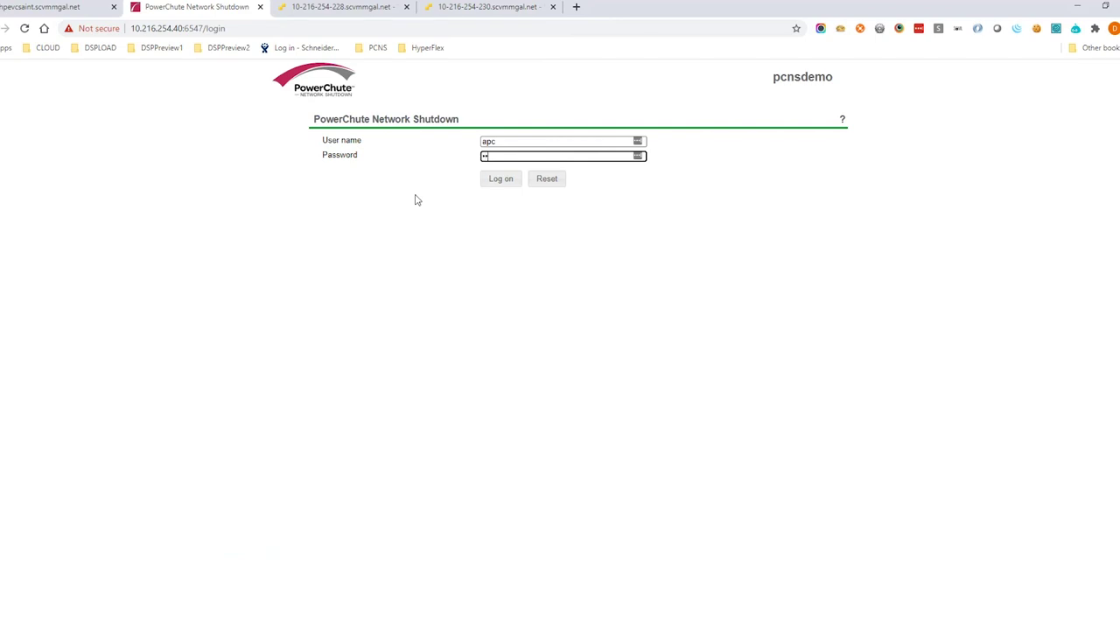
pyautogui.click(503, 180)
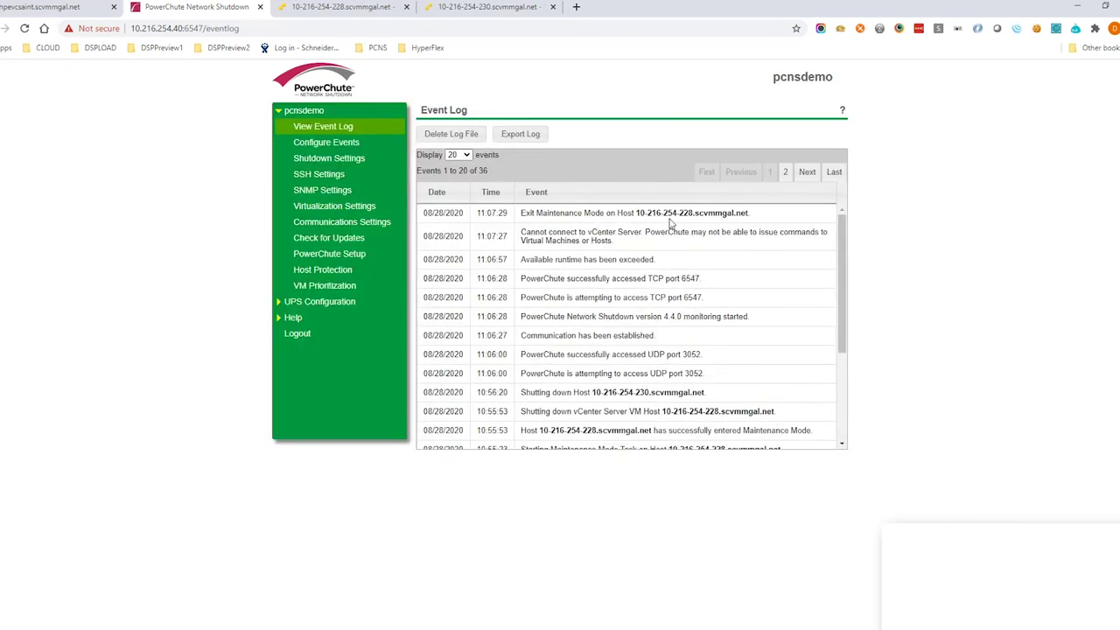
pyautogui.moveTo(757, 212); pyautogui.dragTo(518, 220)
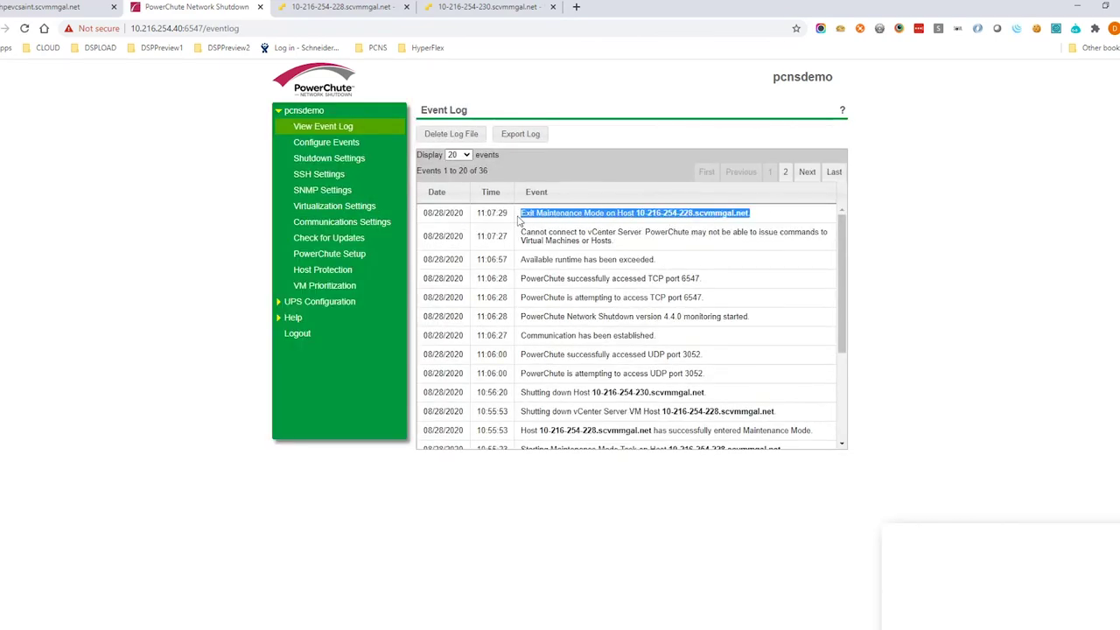
pyautogui.click(321, 10)
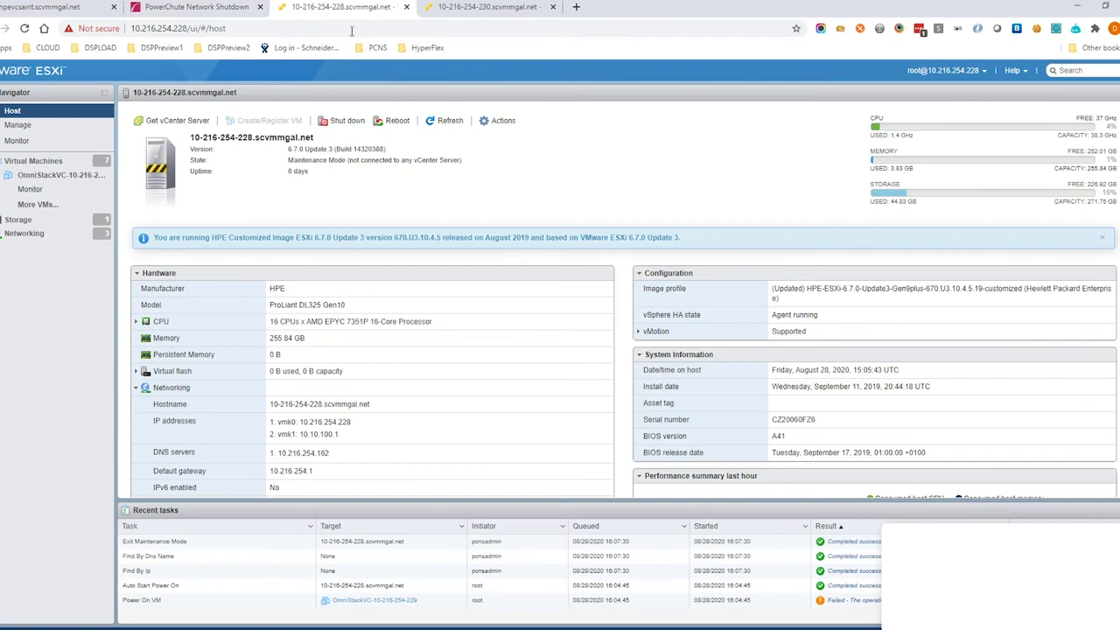
pyautogui.click(403, 542)
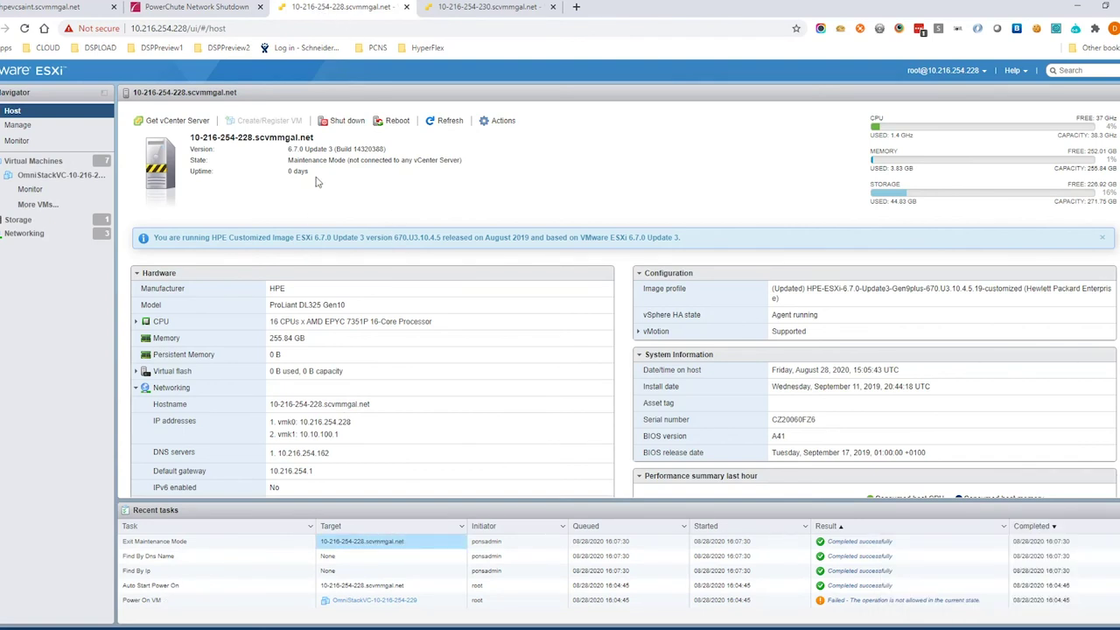
pyautogui.click(447, 120)
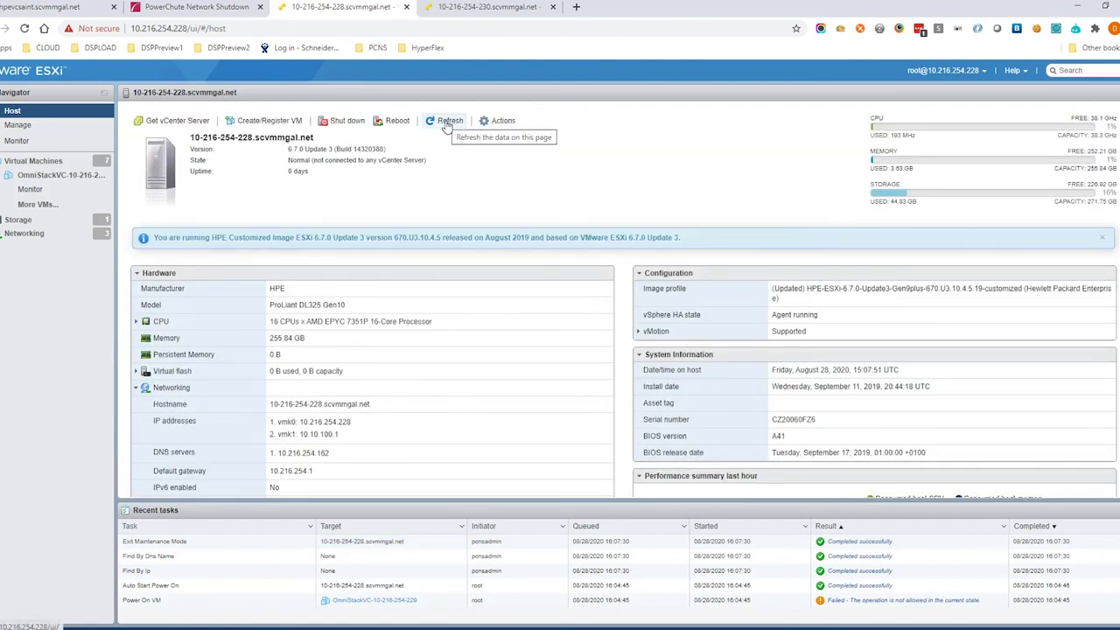
pyautogui.hotkey('ctrl', 'shift', 'Tab')
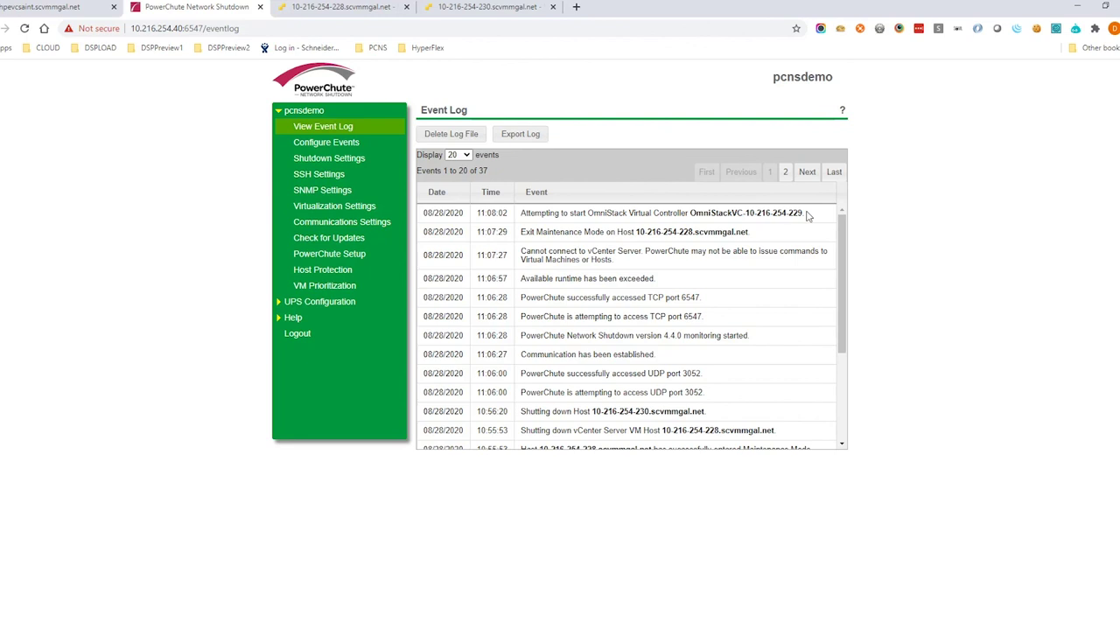
pyautogui.moveTo(807, 215); pyautogui.dragTo(523, 225)
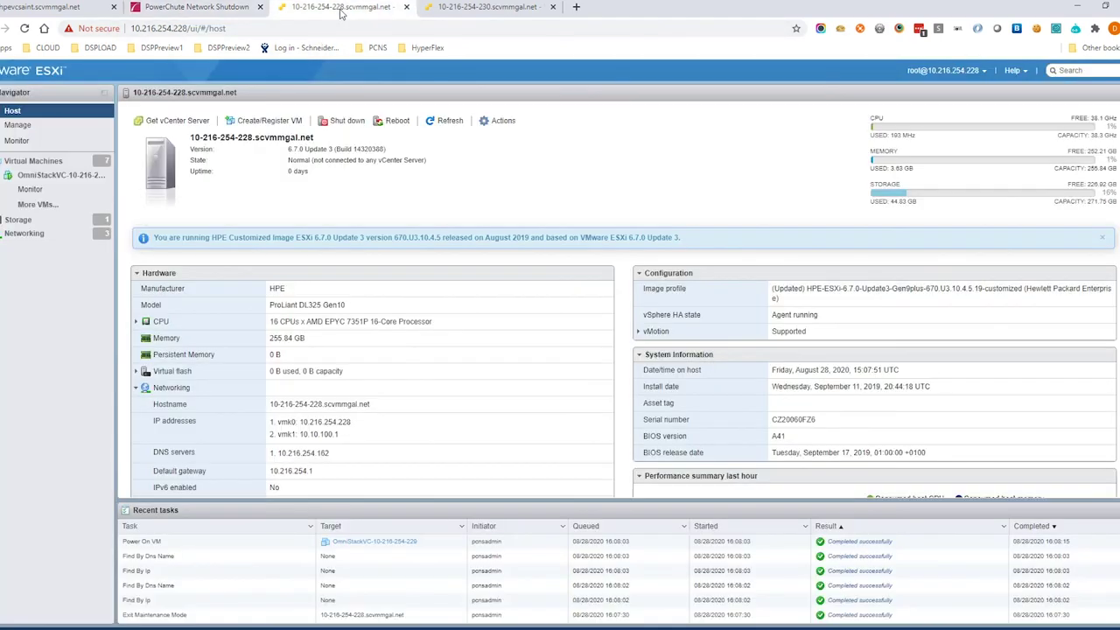
pyautogui.click(339, 9)
pyautogui.click(277, 548)
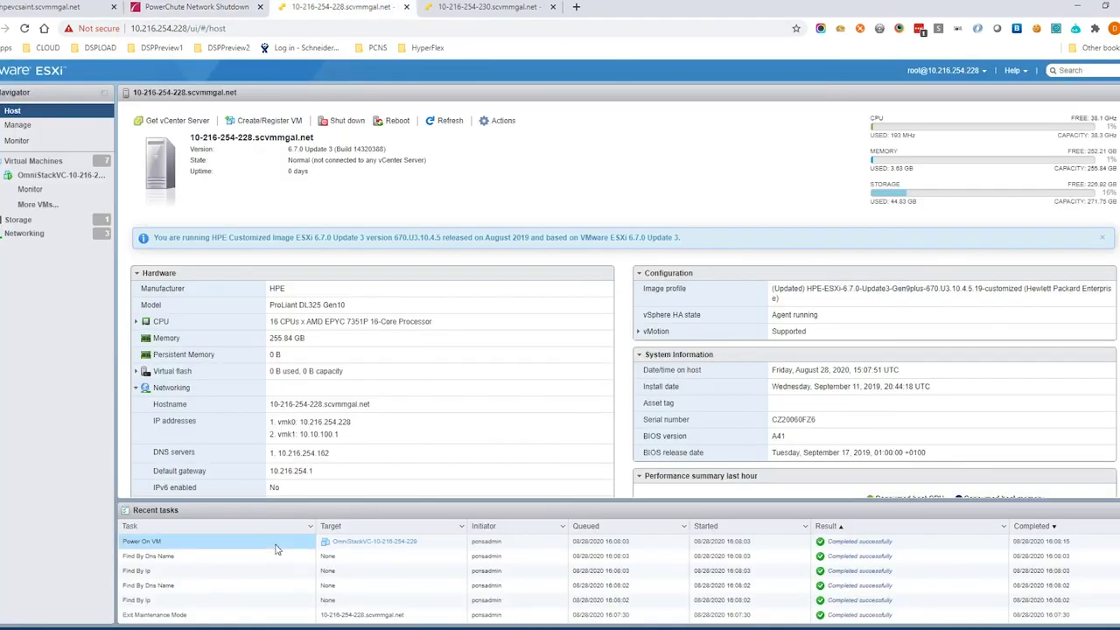
pyautogui.click(183, 6)
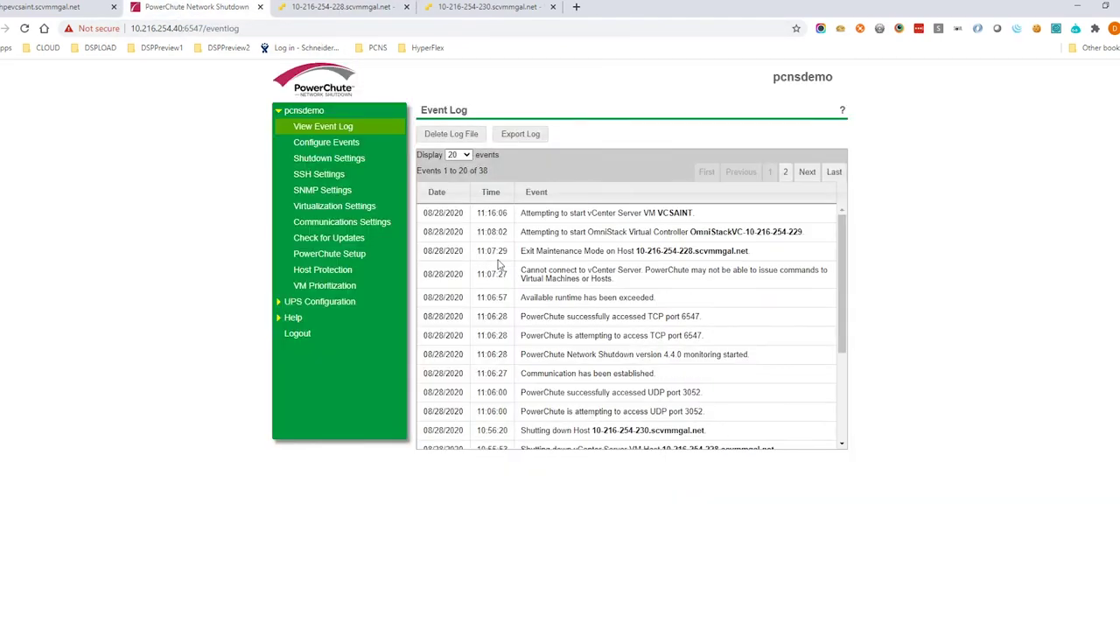
# Match the VCSAINT vCenter start event to its Power On VM task in ESXi.
pyautogui.moveTo(692, 211); pyautogui.dragTo(515, 221)
pyautogui.click(351, 7)
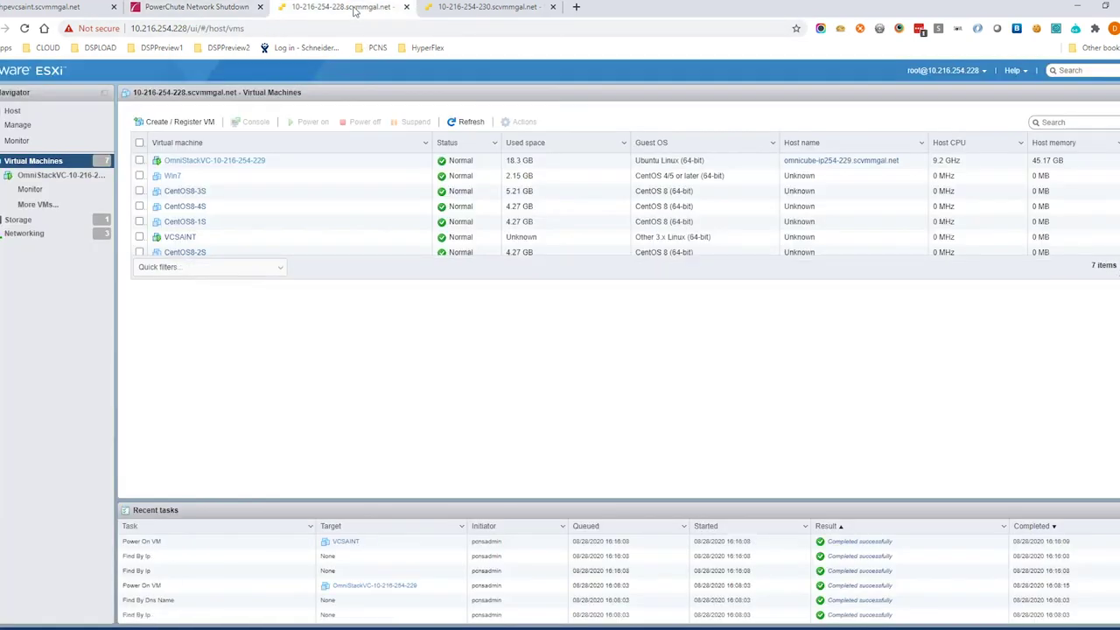
pyautogui.click(248, 236)
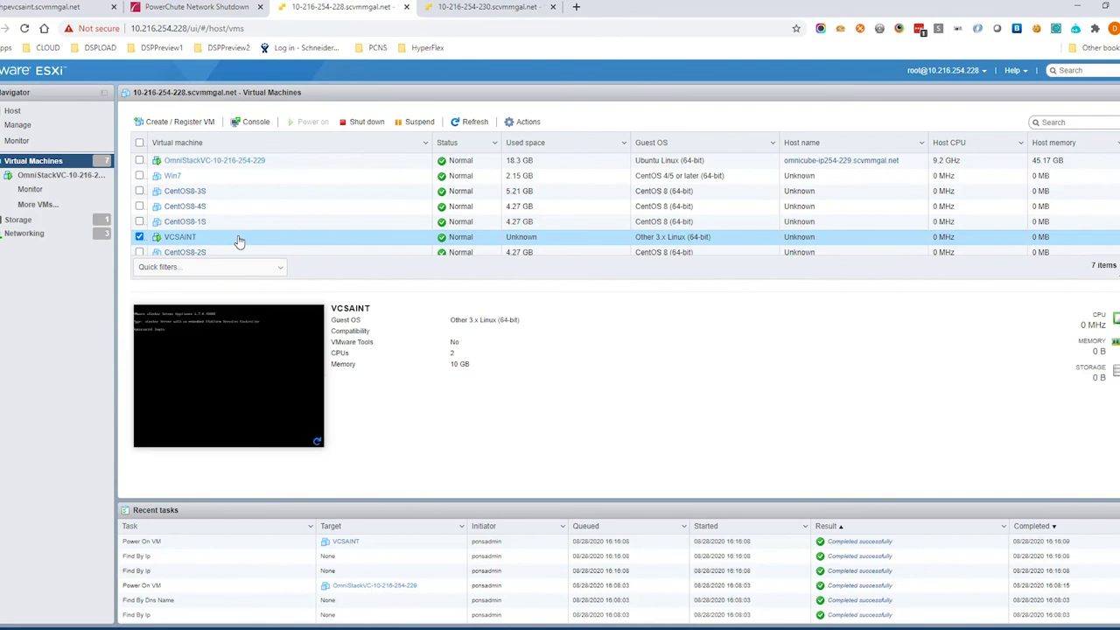
pyautogui.click(191, 544)
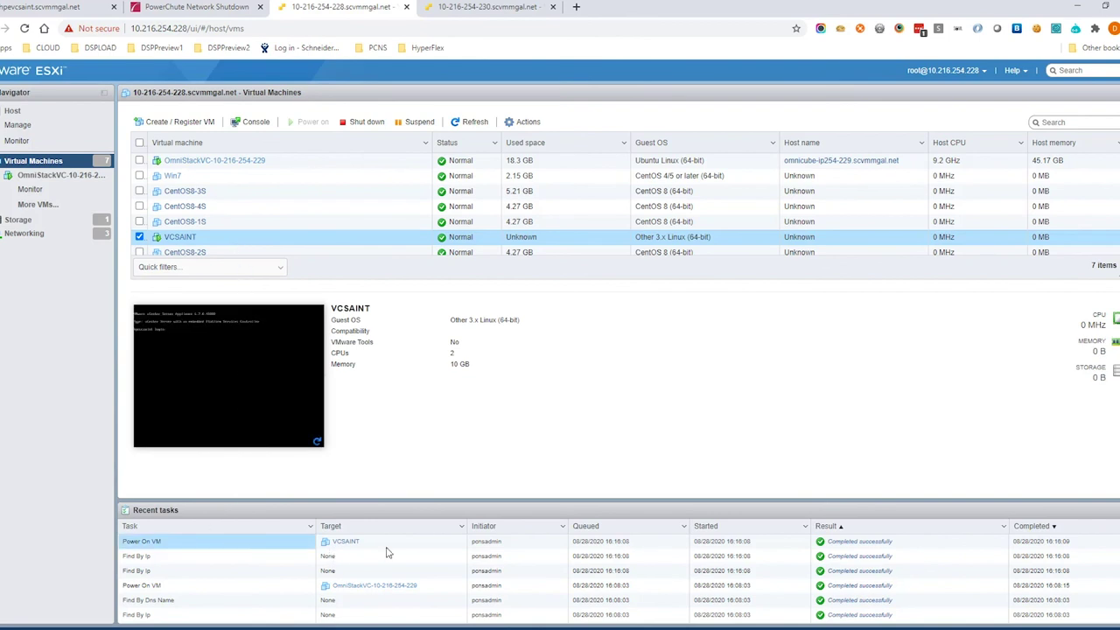
pyautogui.click(226, 11)
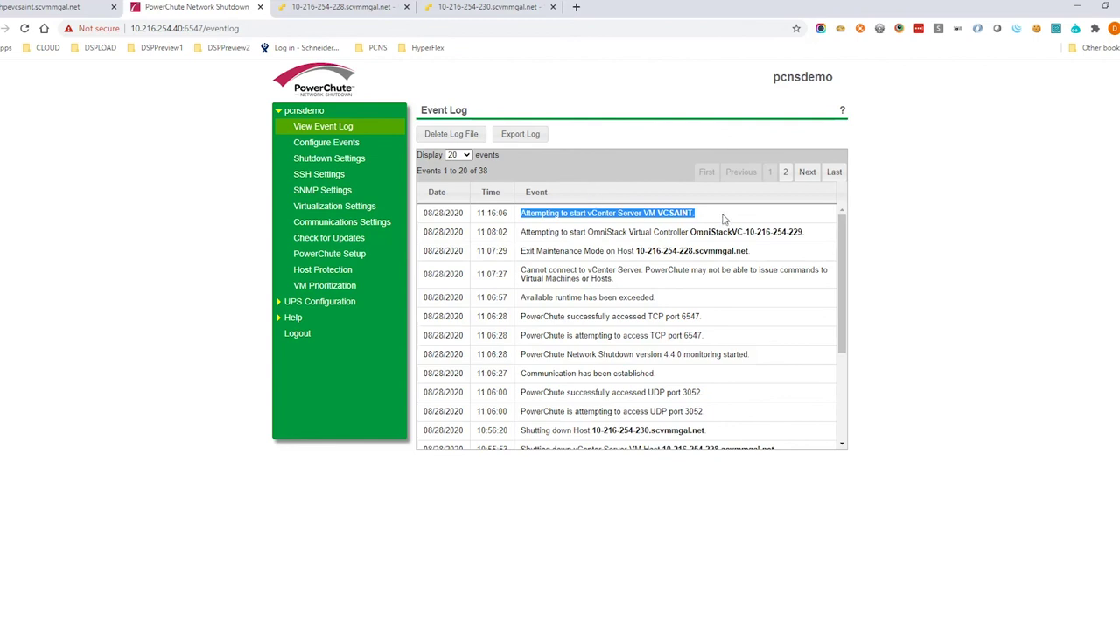
# Review the new power-on events for both hosts' VMs and the SimpliVity vApp.
pyautogui.click(725, 219)
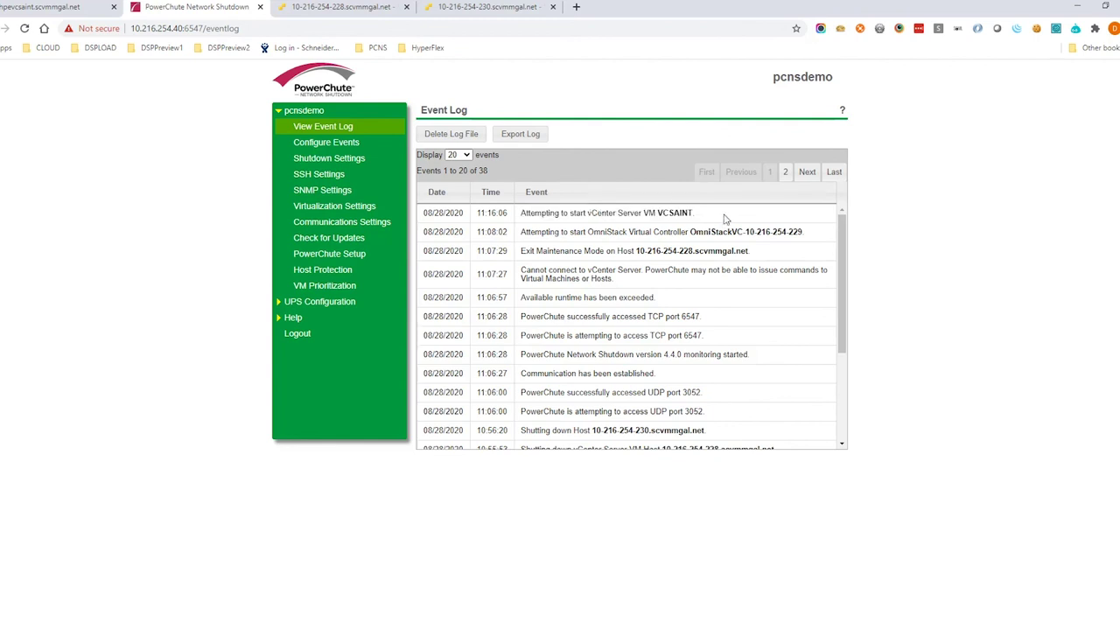
pyautogui.moveTo(730, 252); pyautogui.dragTo(516, 217)
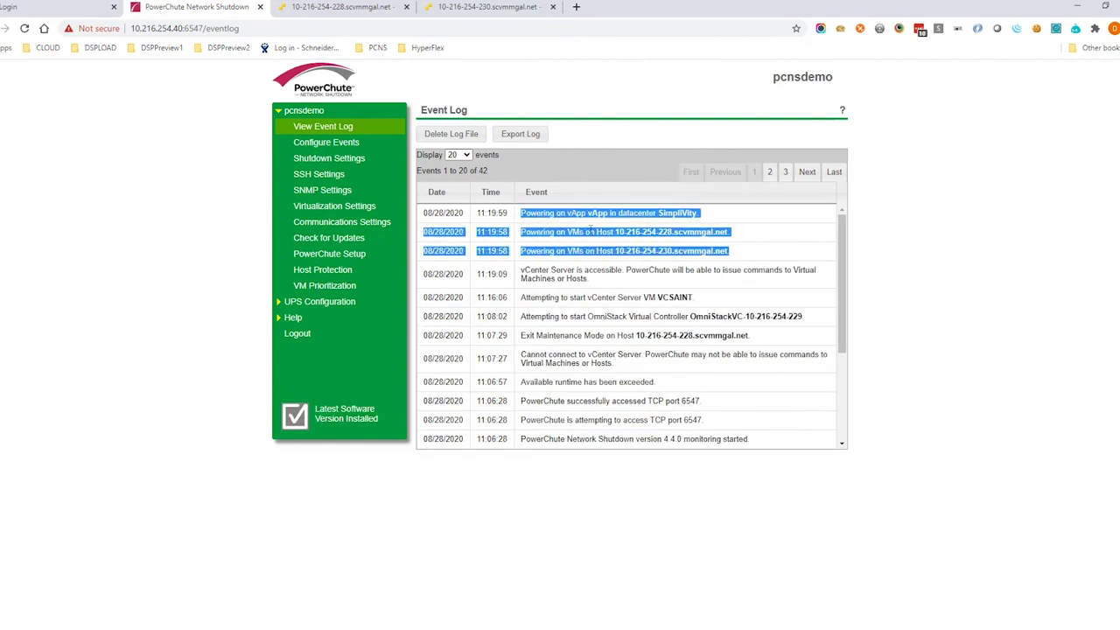
pyautogui.click(684, 319)
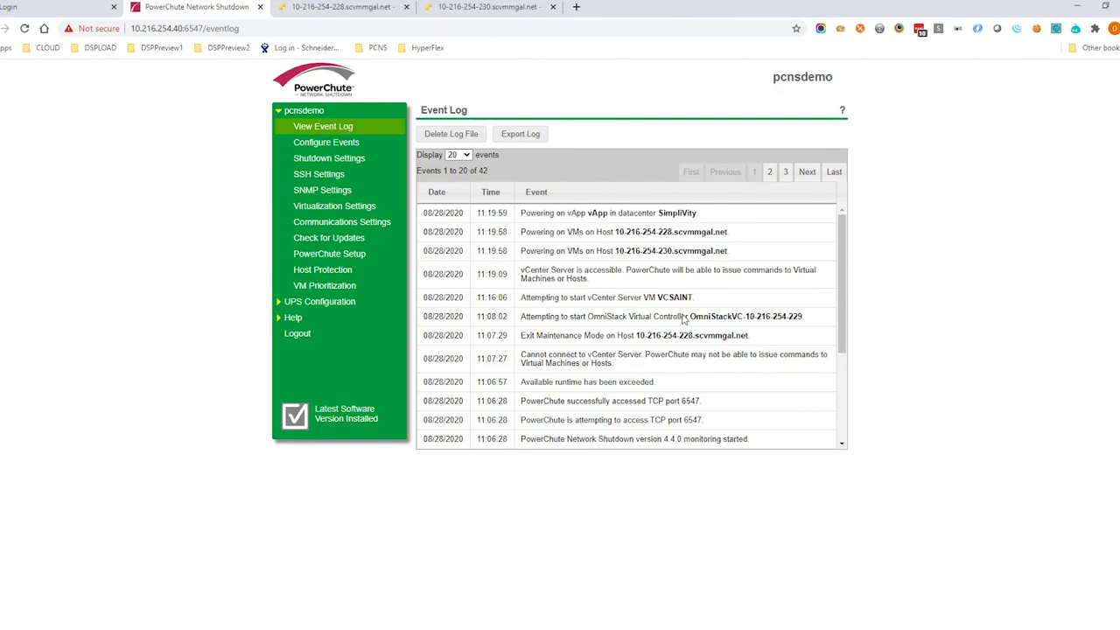
pyautogui.click(52, 6)
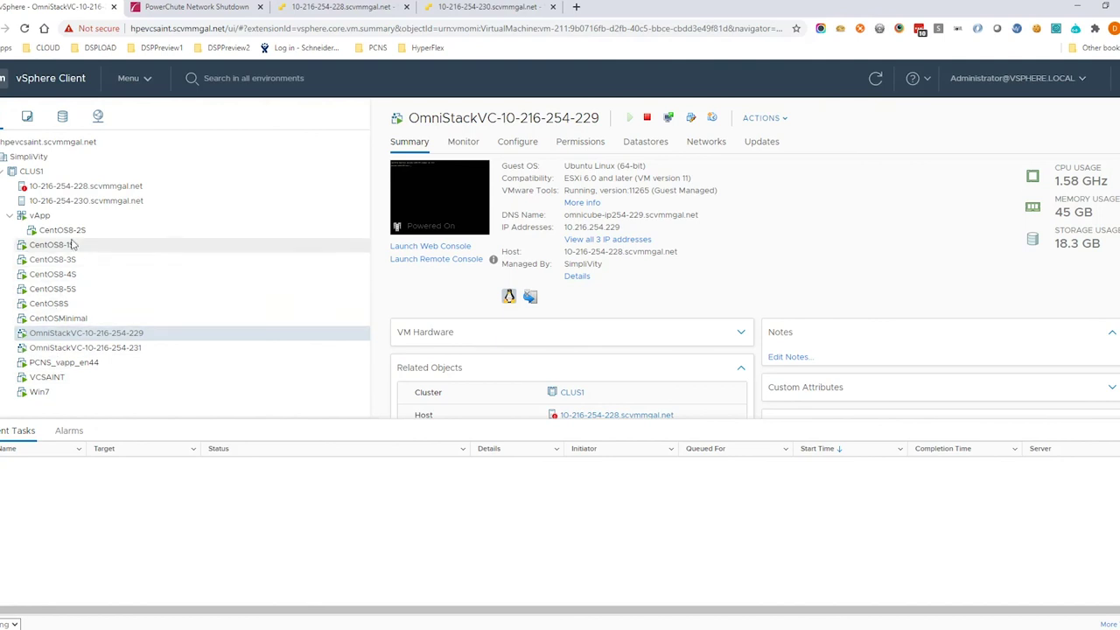
# List CLUS1's virtual machines and confirm all 12 are Powered On and Normal.
pyautogui.click(120, 173)
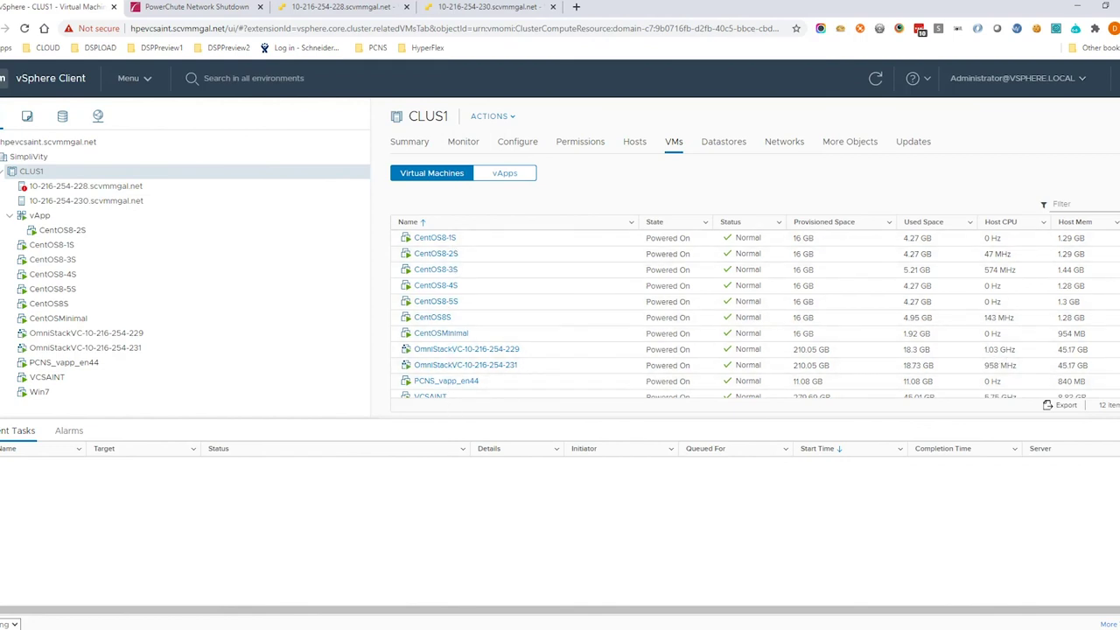
pyautogui.scroll(-1, 682, 389)
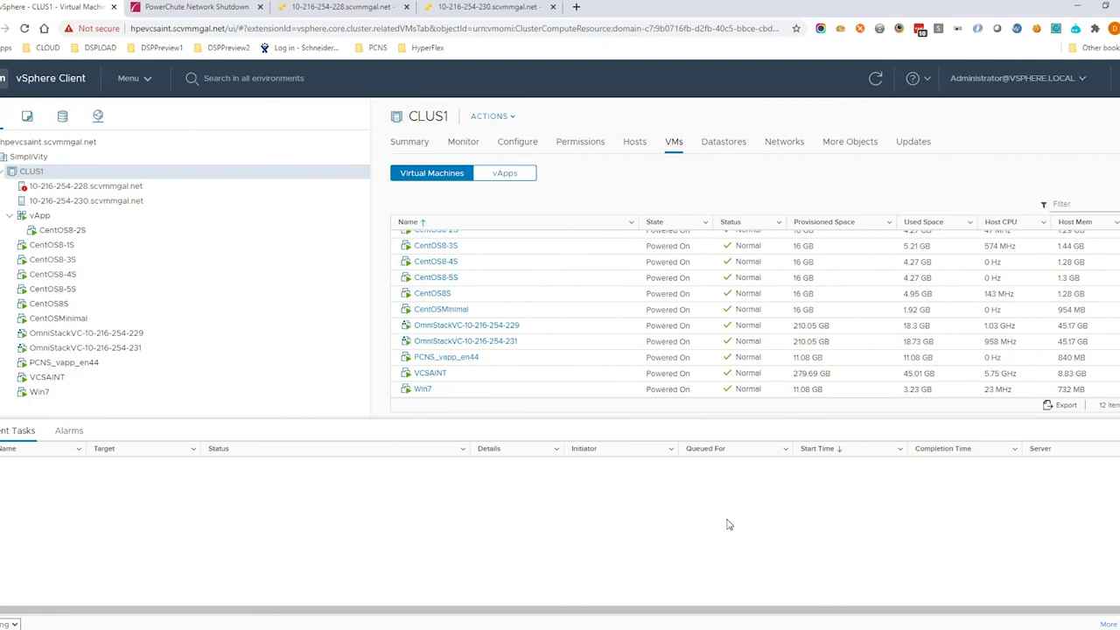
# Bring back the pcnsdemo Event Log topped by the 11:19:59 vApp power-on entry.
pyautogui.click(201, 7)
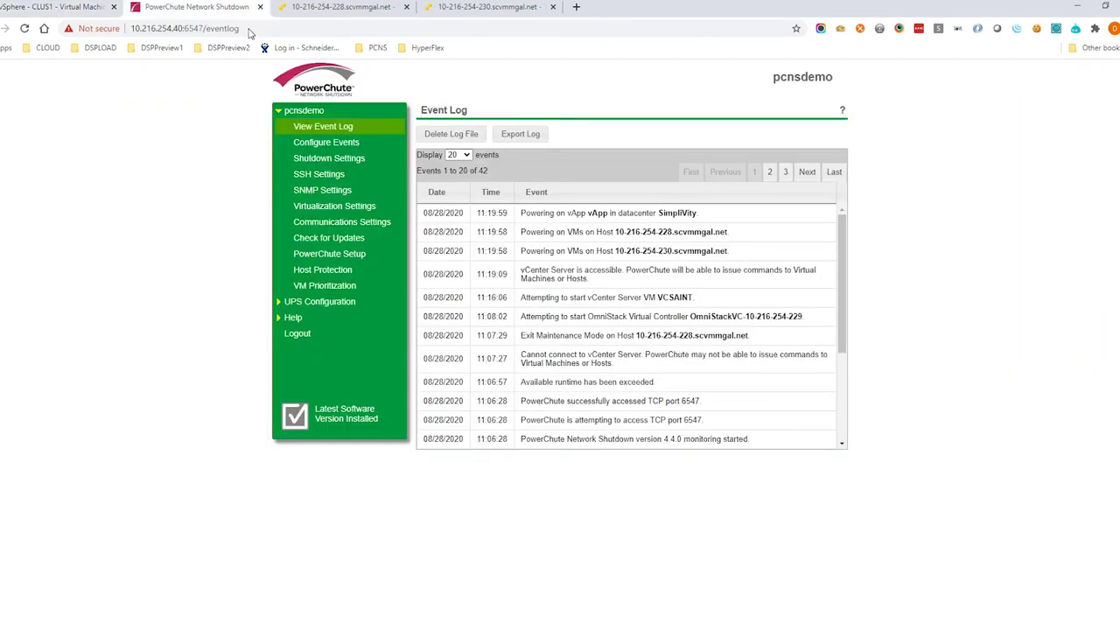